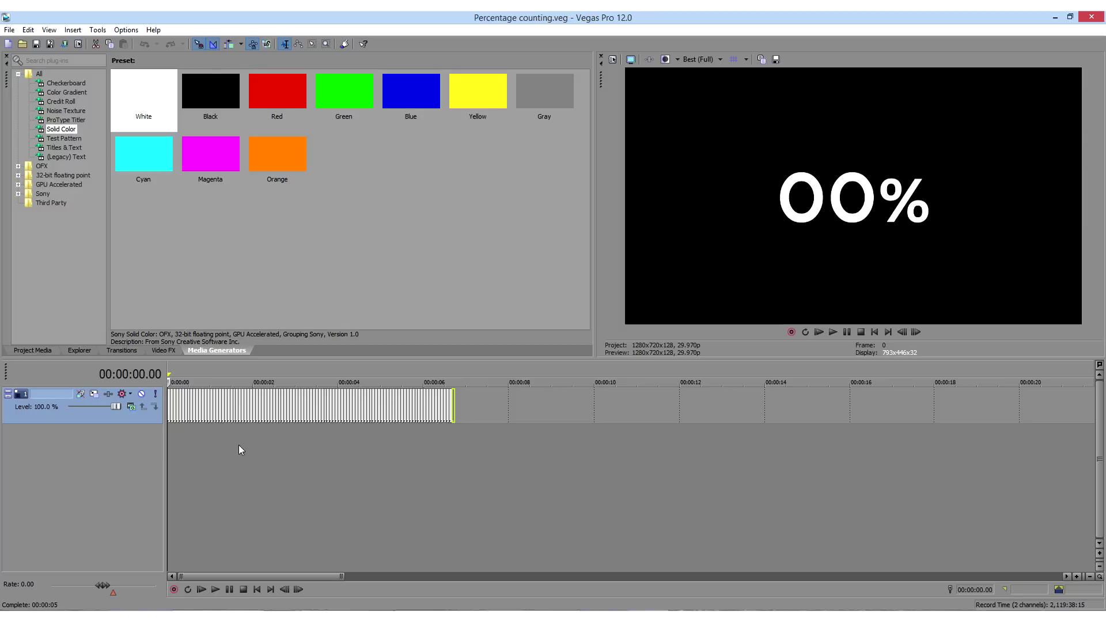
- Play the percentage counting animation from the start of the timeline
left_click(285, 459)
scroll(210, 460, "up", 5)
left_click(258, 589)
key("space")
- Extend the texture image event to about 10 seconds and insert a new video track above it
scroll(340, 448, "down", 2)
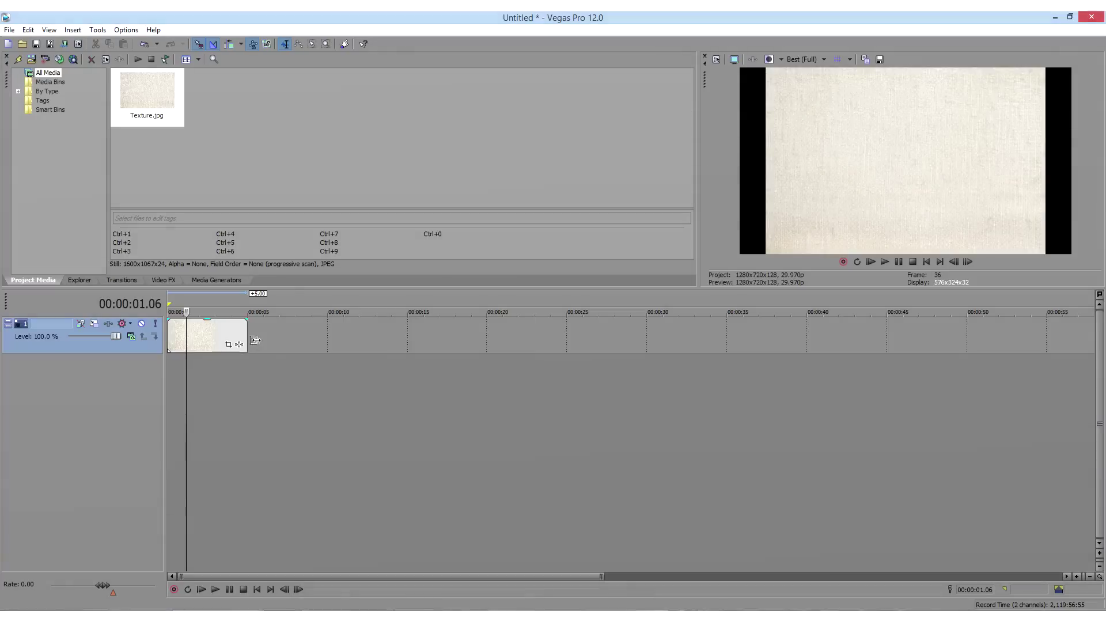
left_click_drag(257, 343, 335, 344)
right_click(231, 383)
left_click(264, 413)
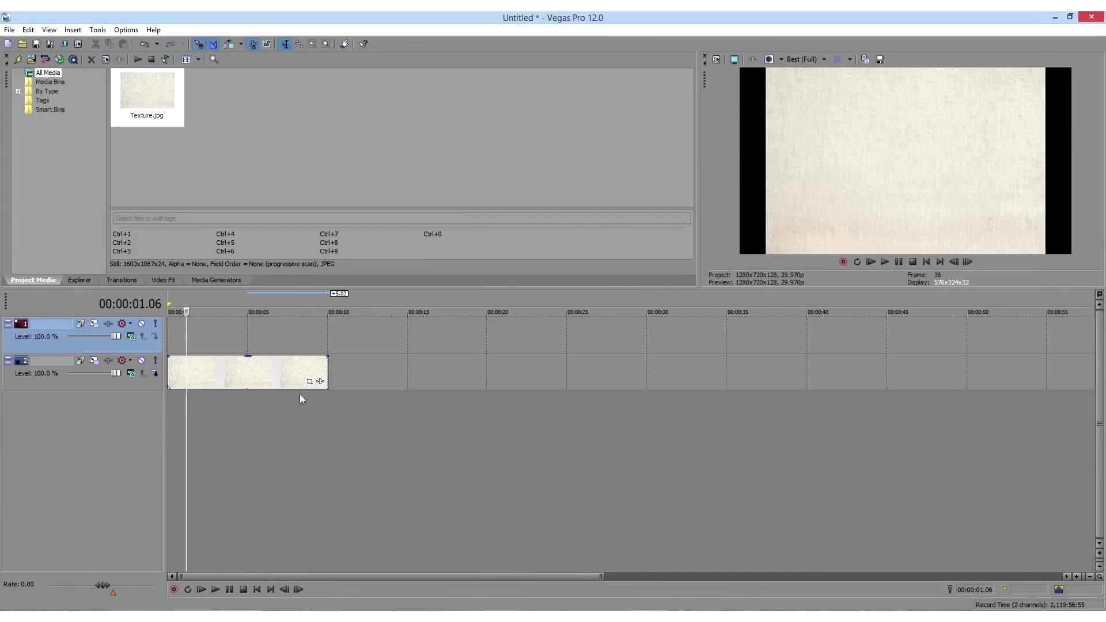
- Crop the texture event to match the output aspect ratio using Pan/Crop
left_click(310, 381)
right_click(382, 209)
left_click(432, 262)
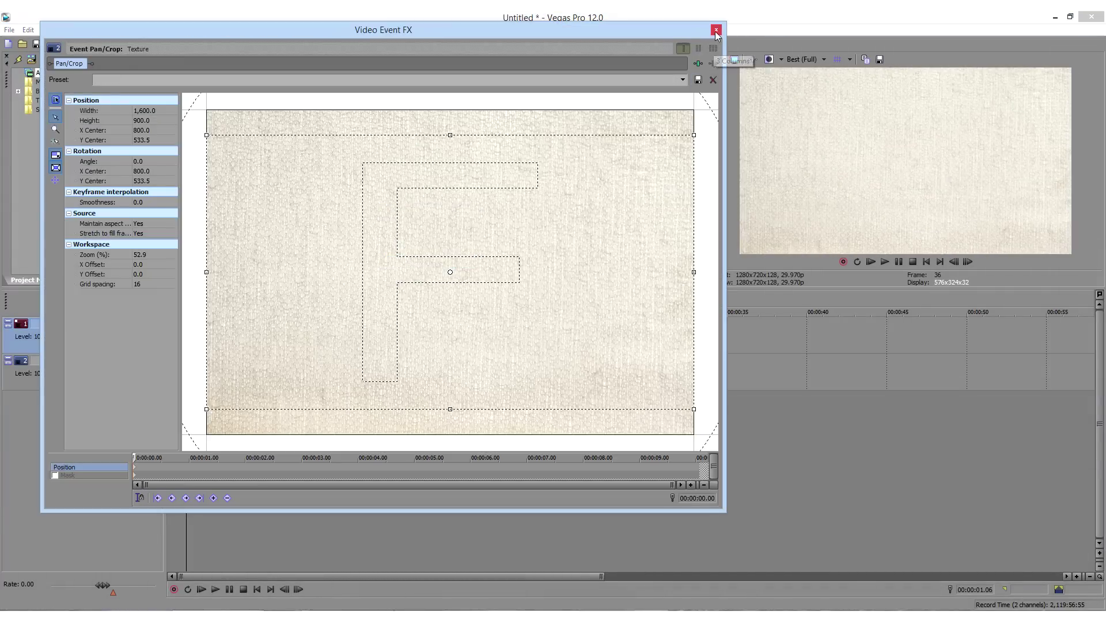
left_click(716, 30)
- Move the texture event to the upper track and place a white solid color event on the track below it
left_click_drag(207, 376, 203, 342)
left_click(214, 280)
left_click_drag(143, 93, 174, 378)
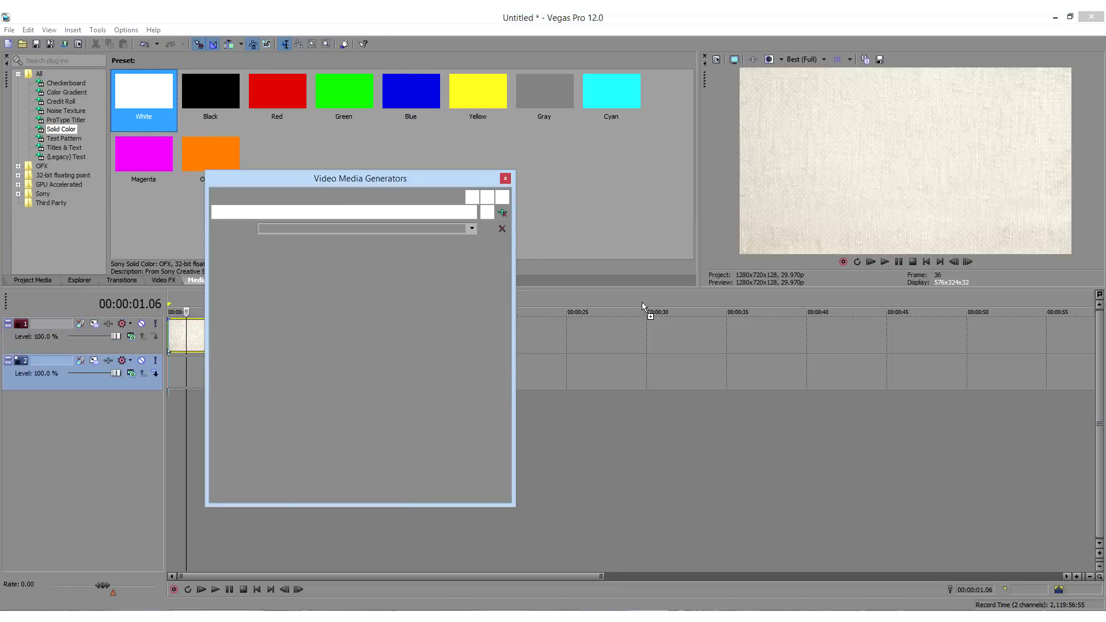
left_click(505, 178)
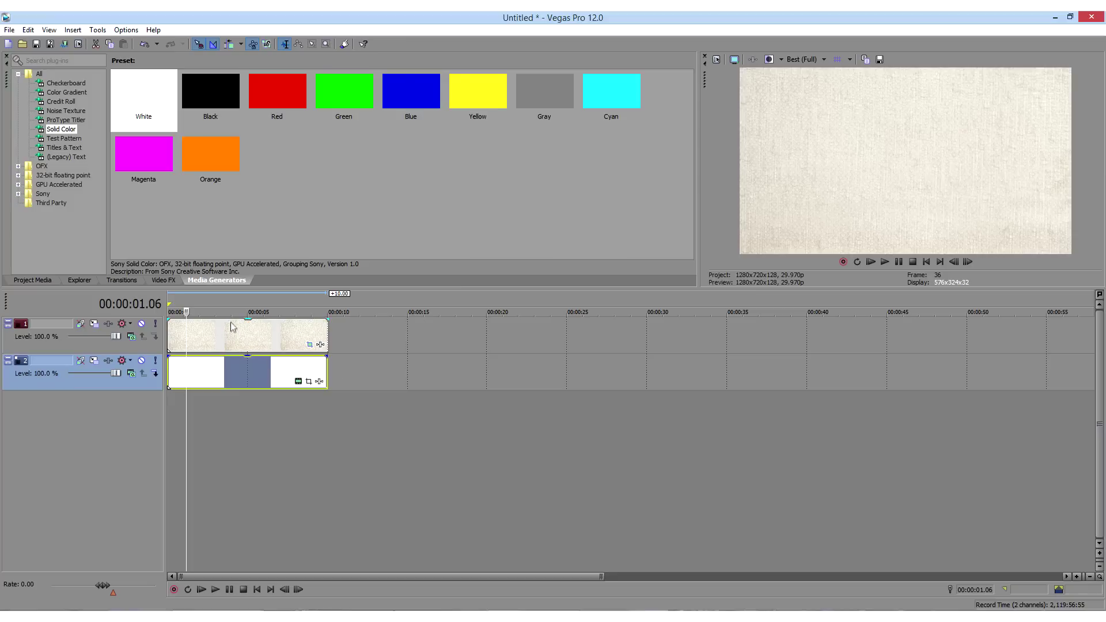
- Lower the texture event's opacity and insert a new video track above it
left_click_drag(235, 324, 235, 347)
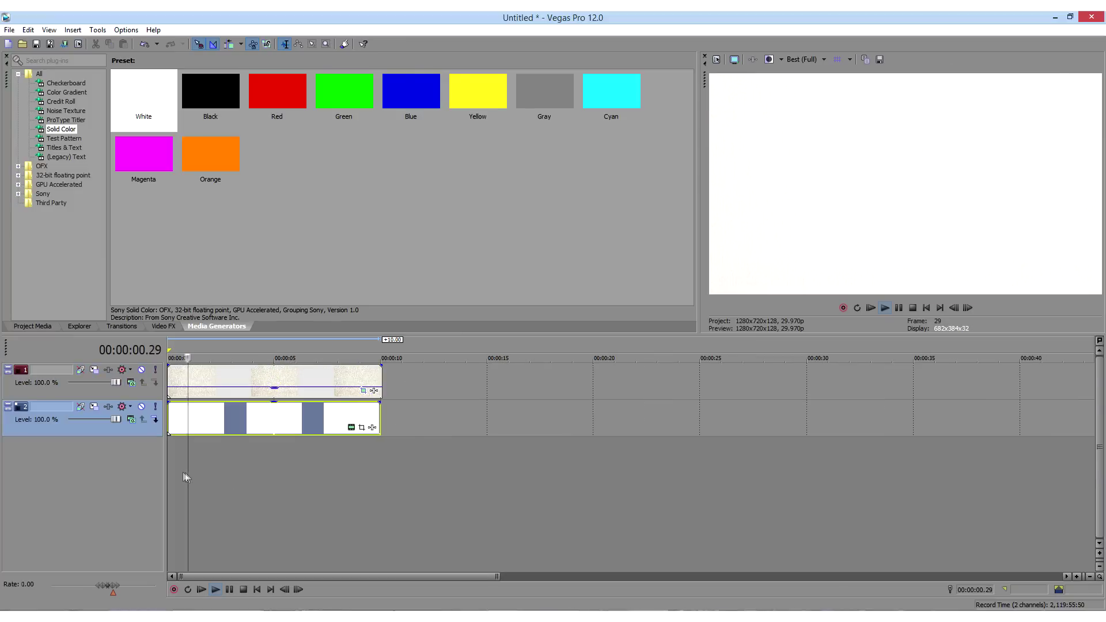
right_click(184, 472)
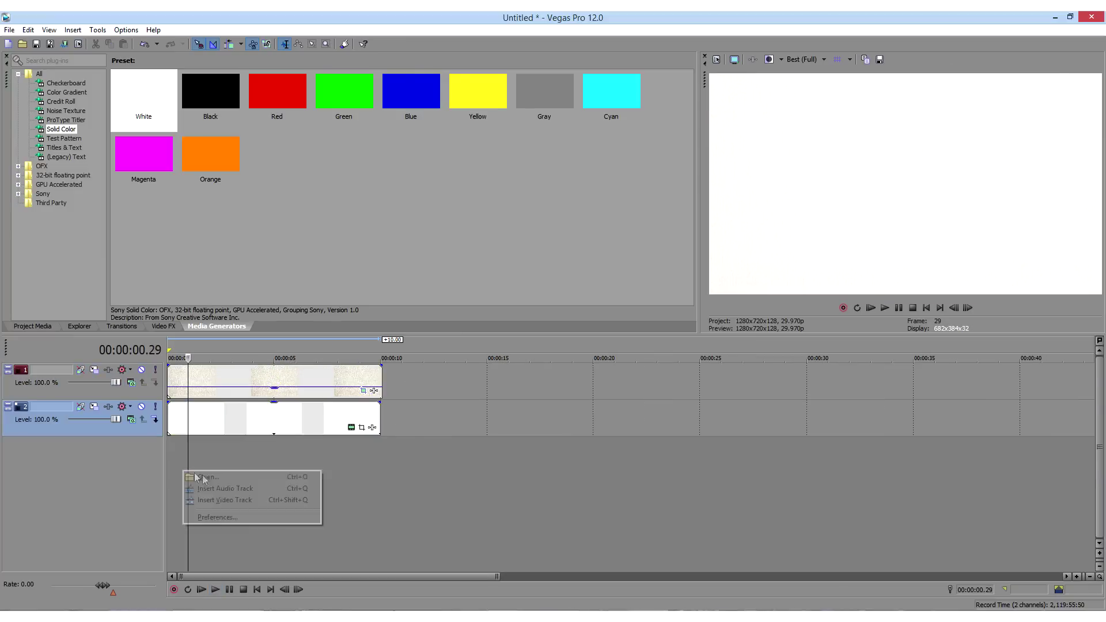
left_click(216, 502)
scroll(247, 503, "up", 2)
- Place the percentage ruler image from the Episode 01 - Statistic Bars folder at the start of the new top track
left_click(506, 615)
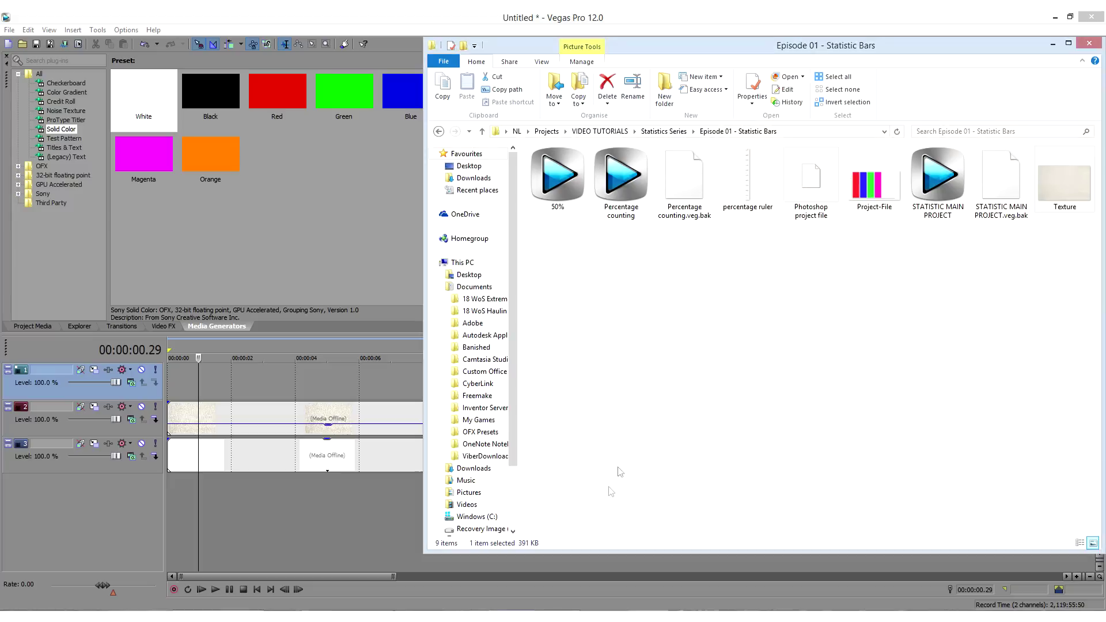
left_click(748, 179)
left_click_drag(747, 179, 181, 381)
left_click(192, 384)
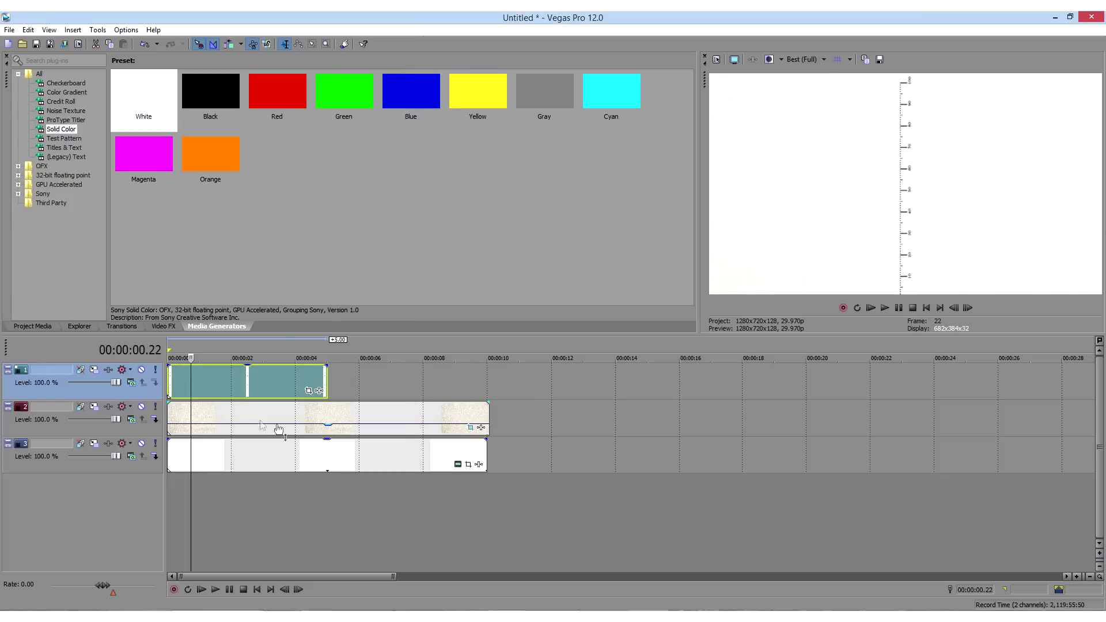
- Use Track Motion to scale the ruler track to about 983 × 553 and move it to about X -567, Y 30
left_click(108, 370)
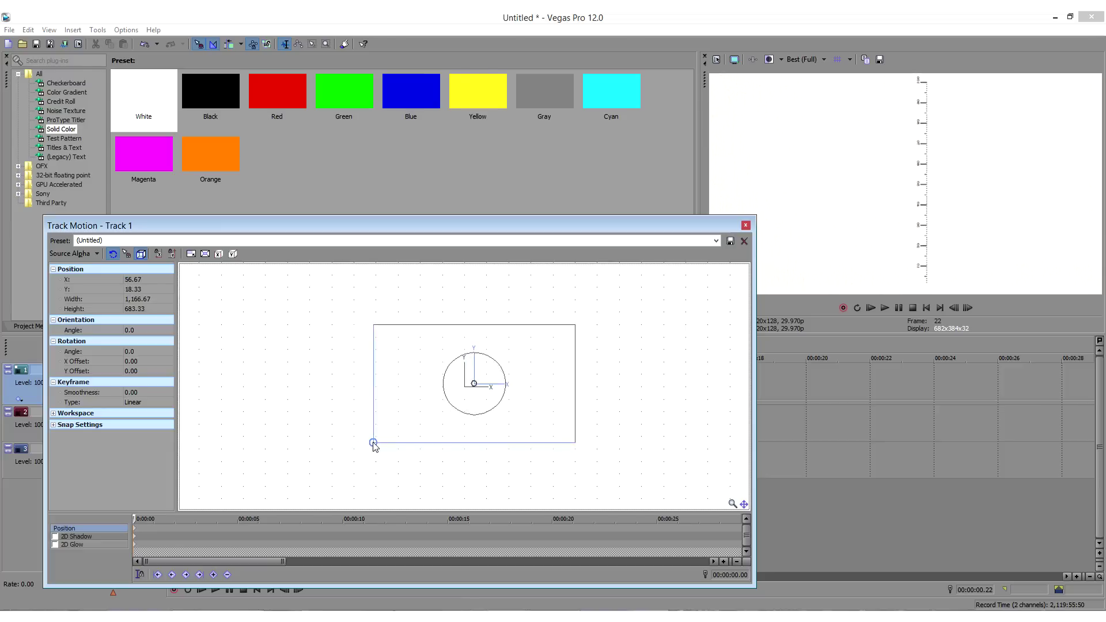
left_click_drag(373, 442, 379, 438)
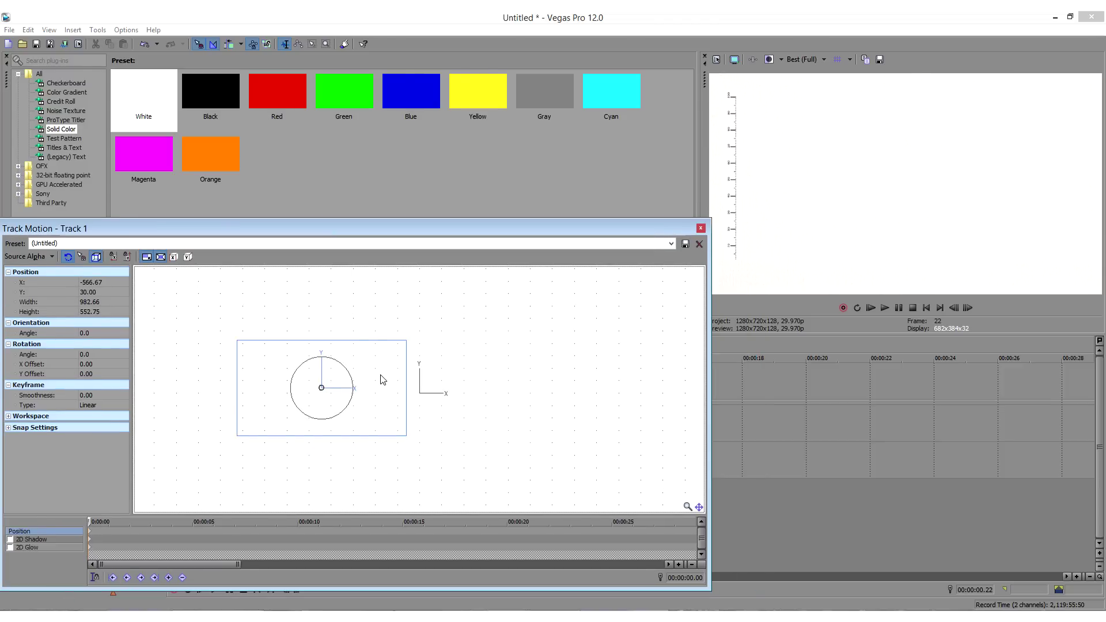
left_click(700, 228)
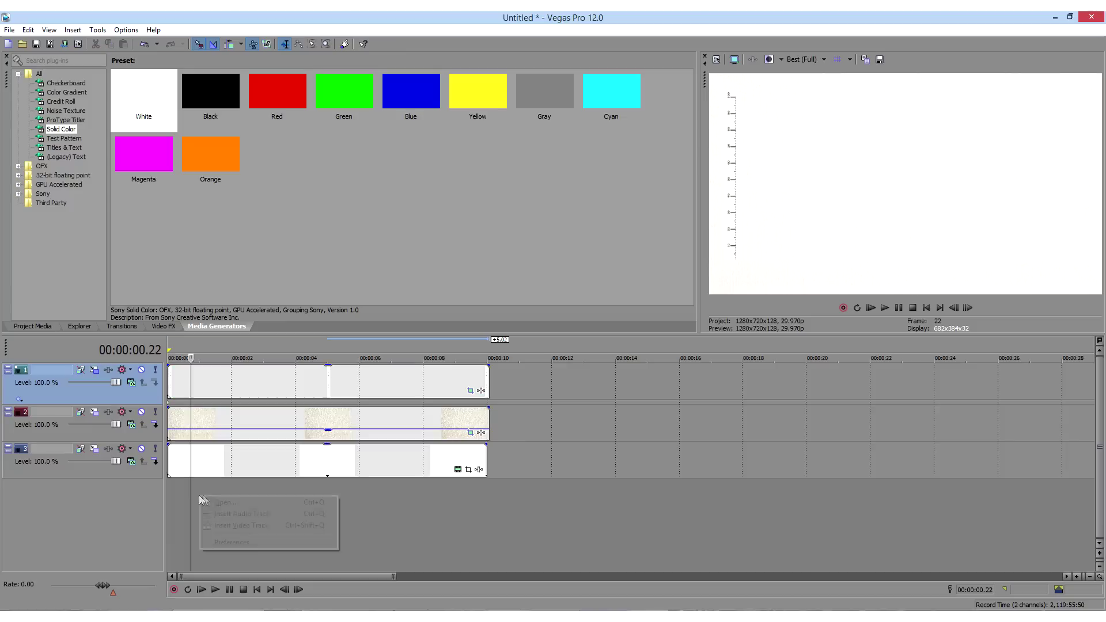
- Place a red solid color event at the start of the new top track and lower its opacity to about 32 %
scroll(368, 483, "up", 2)
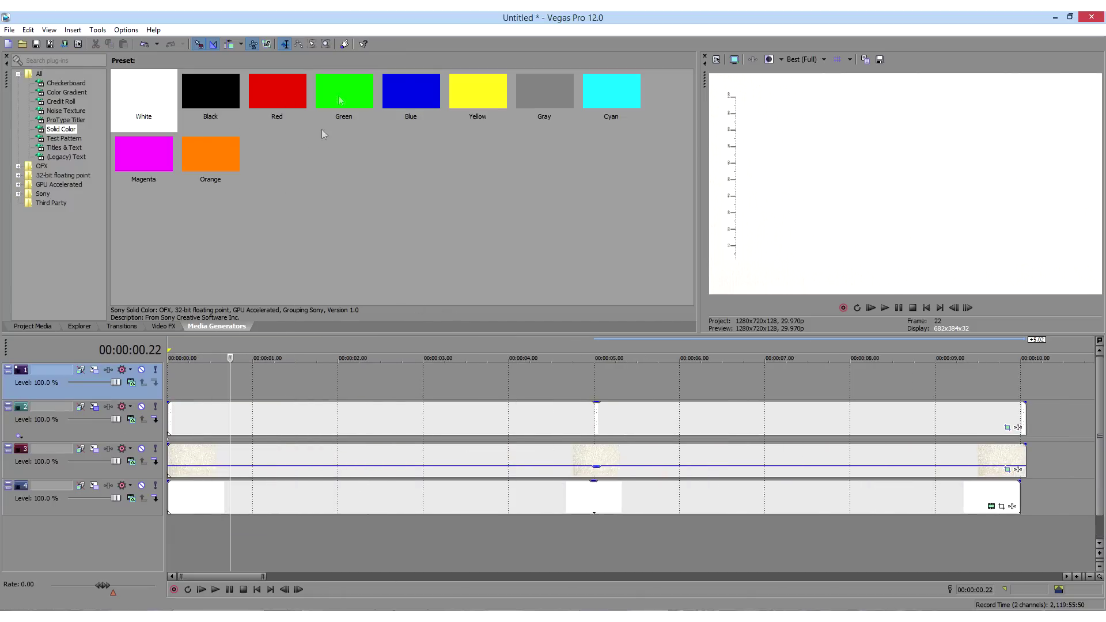
left_click(295, 93)
left_click_drag(282, 103, 173, 383)
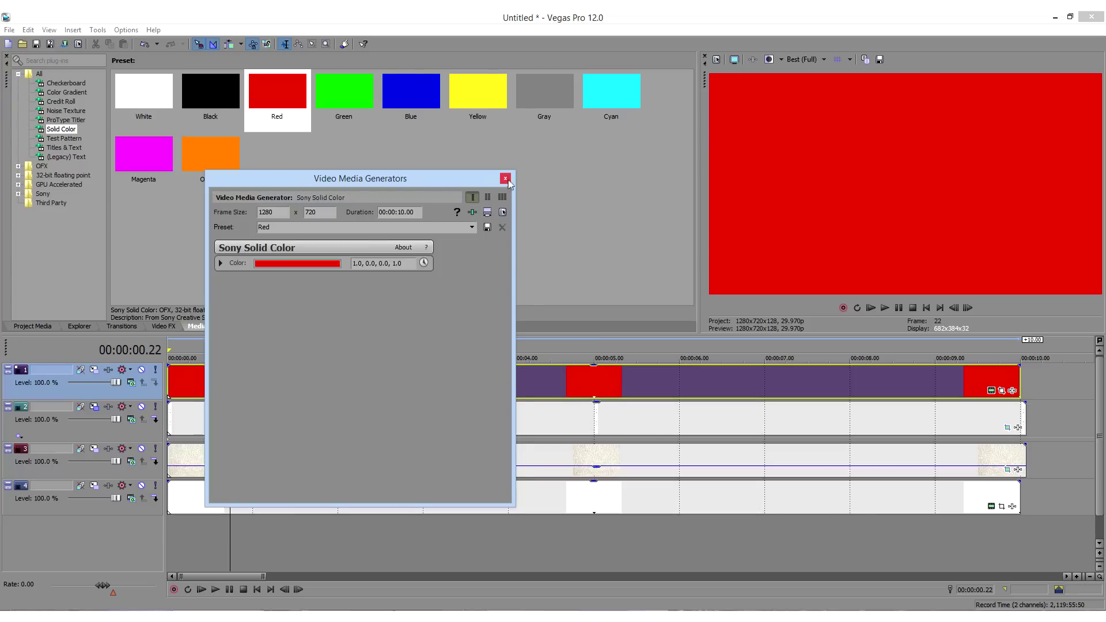
left_click(505, 178)
left_click_drag(321, 369, 321, 386)
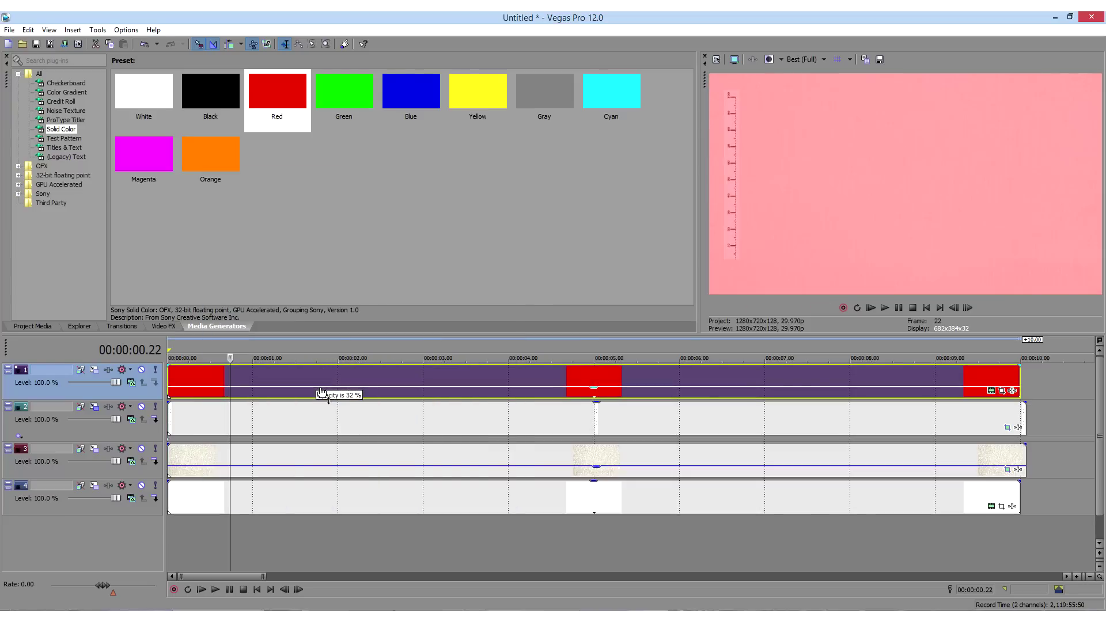
- In the red event's Pan/Crop, turn off Lock Aspect Ratio and set Maintain aspect ratio and Stretch to fill frame to No
left_click(1001, 391)
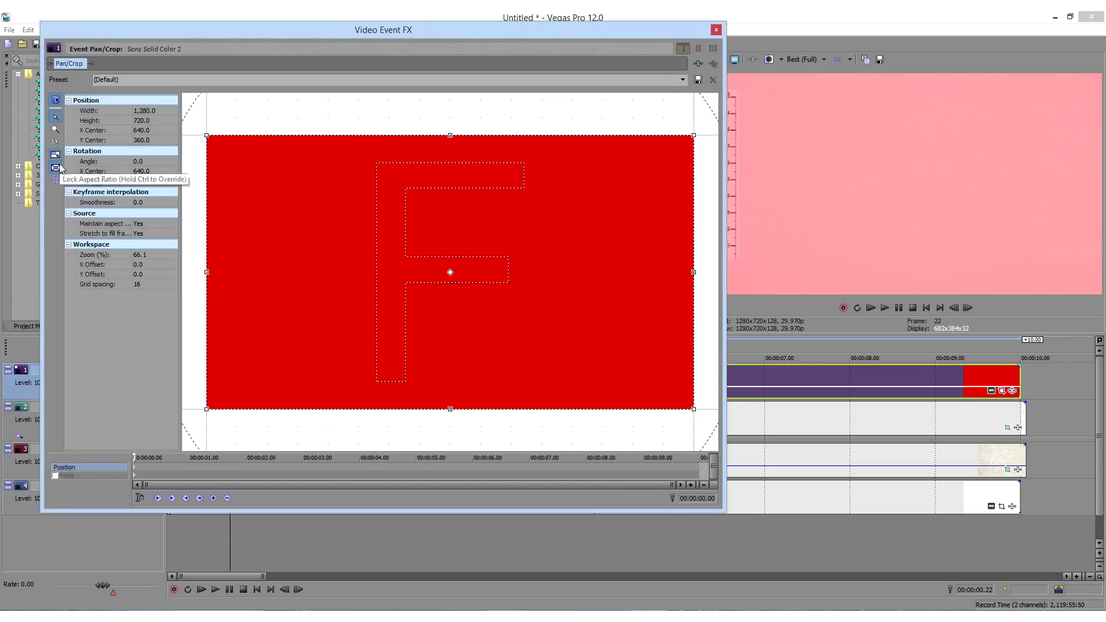
left_click(141, 223)
left_click(148, 240)
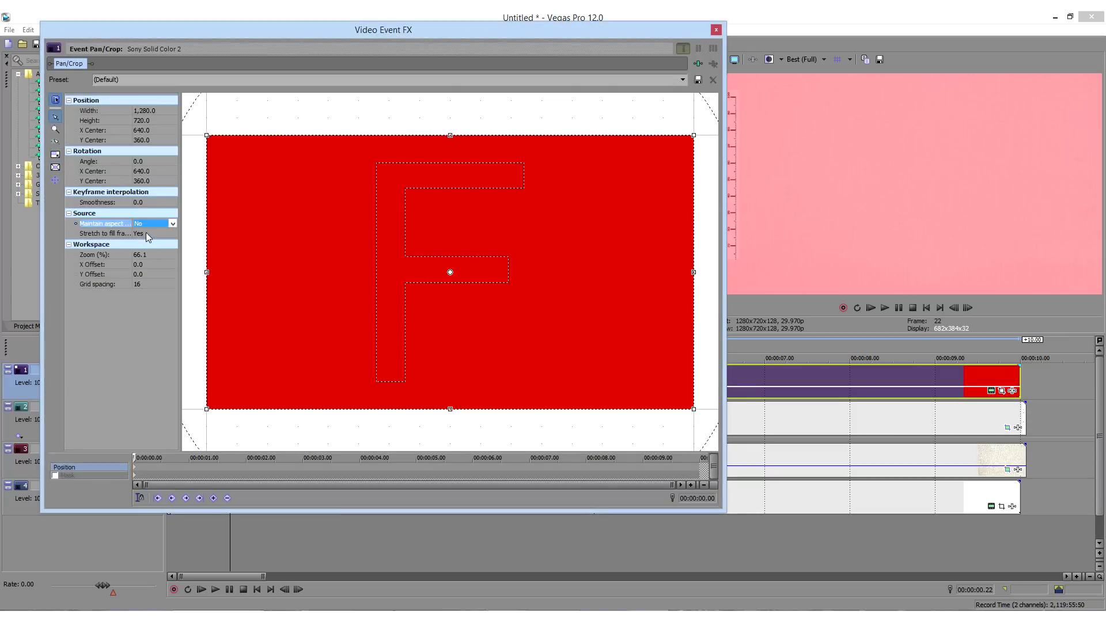
left_click(151, 233)
left_click(155, 250)
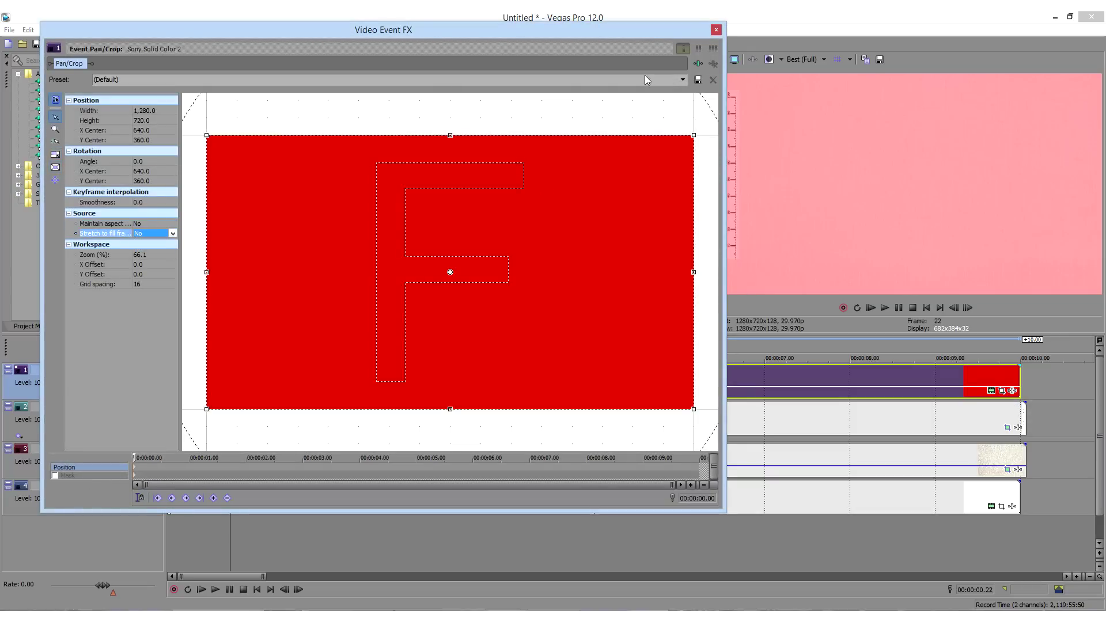
- Enlarge the preview and crop the red solid's left and bottom edges to the ruler, about 1,188 wide and 605 high
left_click_drag(637, 32, 508, 65)
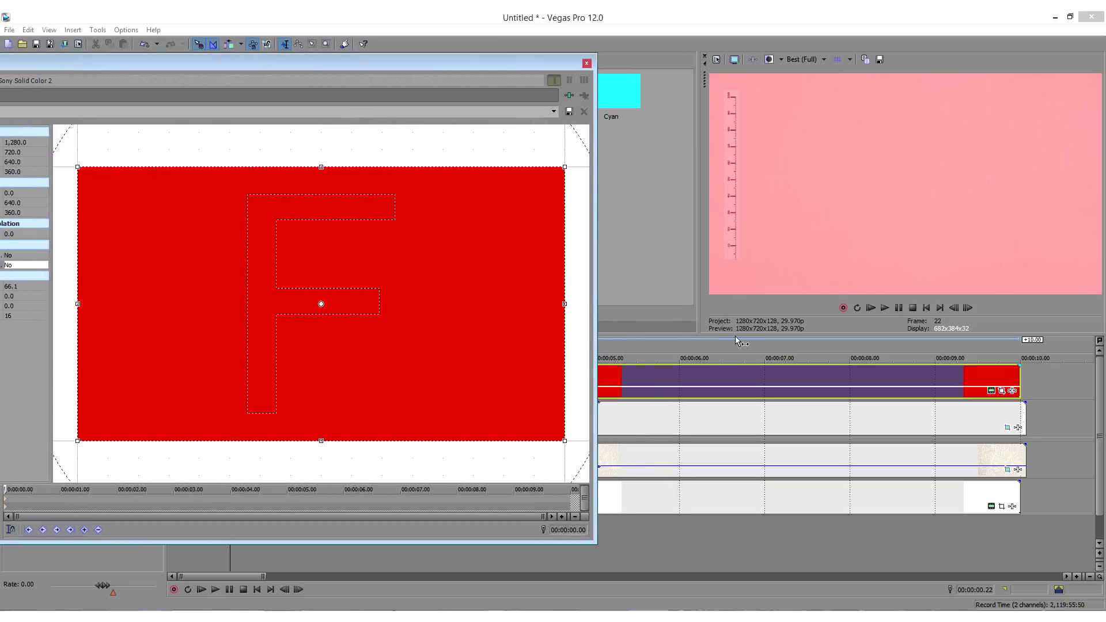
left_click_drag(742, 342, 603, 477)
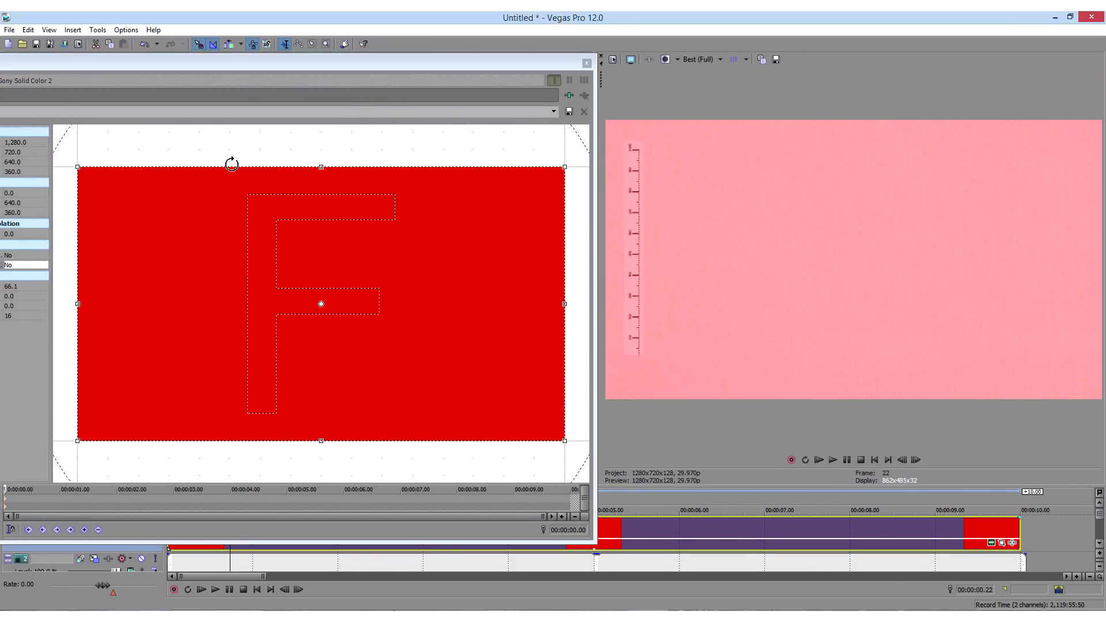
left_click_drag(80, 225, 121, 238)
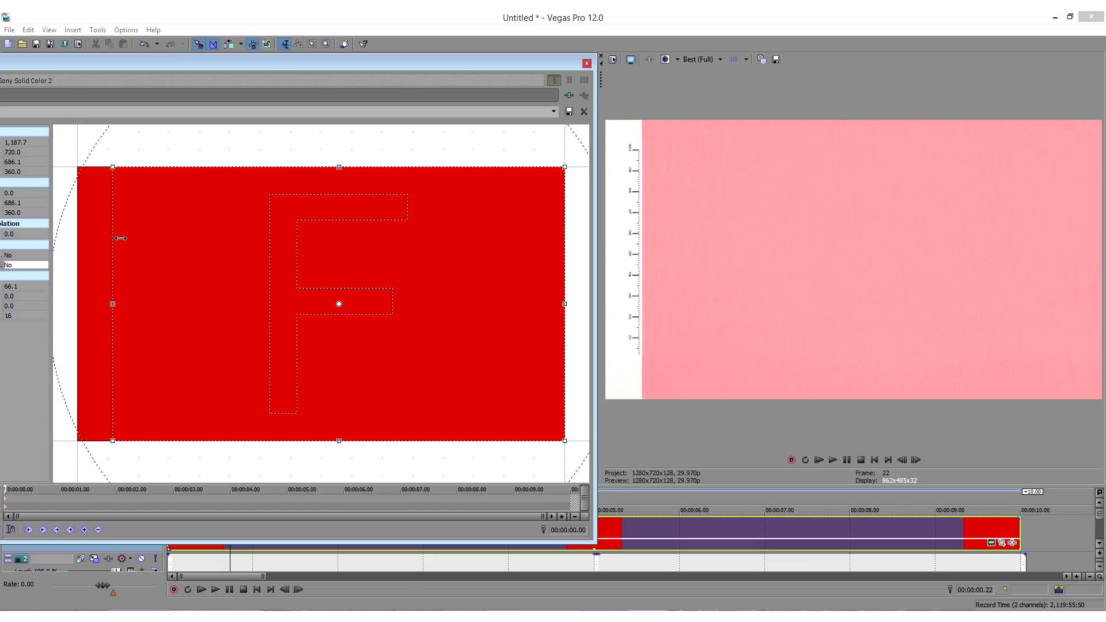
left_click_drag(347, 447, 345, 404)
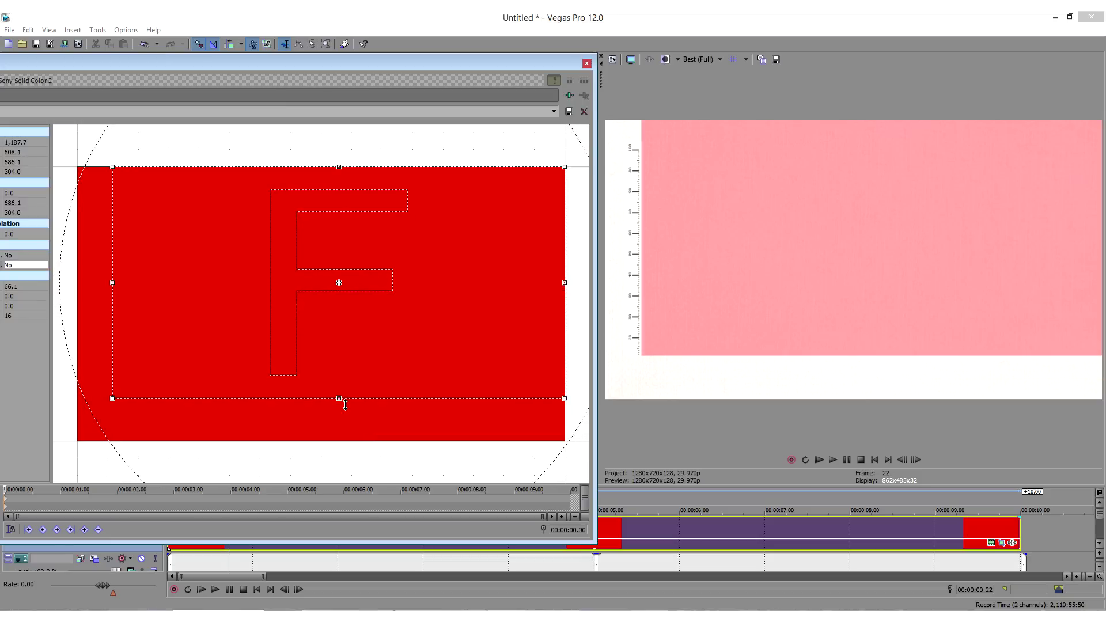
left_click_drag(345, 405, 345, 403)
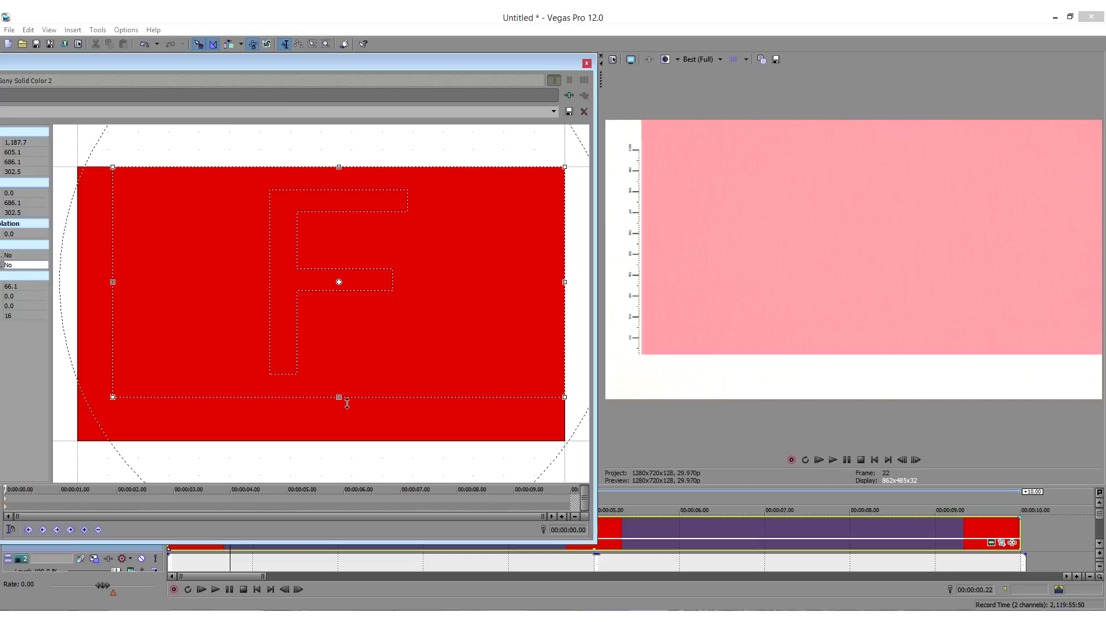
- Crop the red solid's top and right edges to form a vertical bar about 175 wide and 340 high
left_click_drag(344, 173, 324, 294)
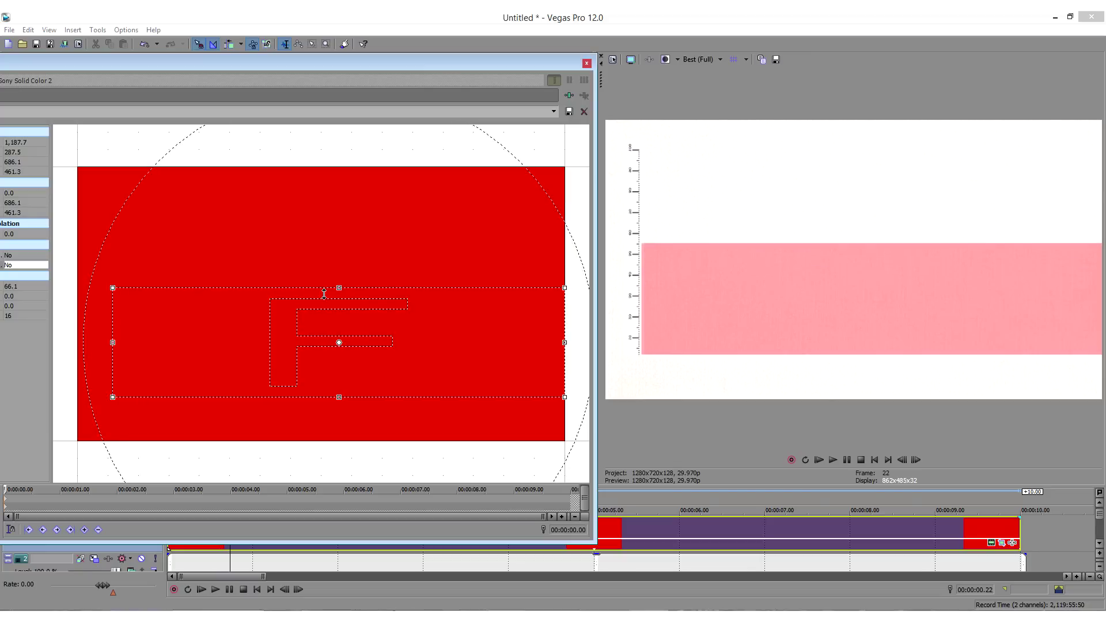
left_click_drag(325, 294, 317, 273)
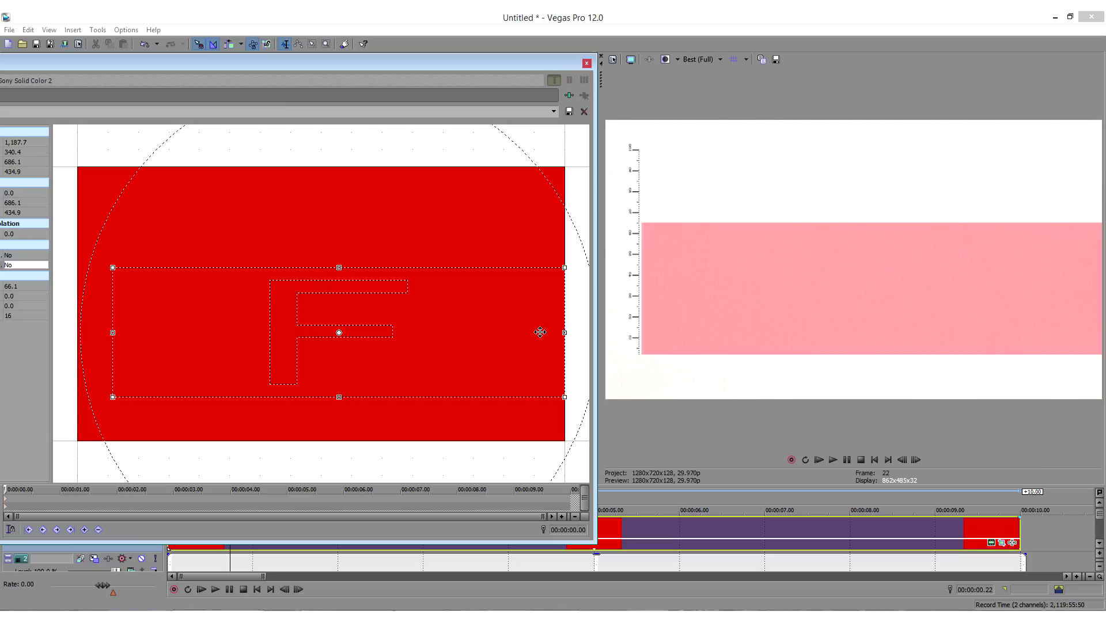
left_click_drag(577, 337, 161, 354)
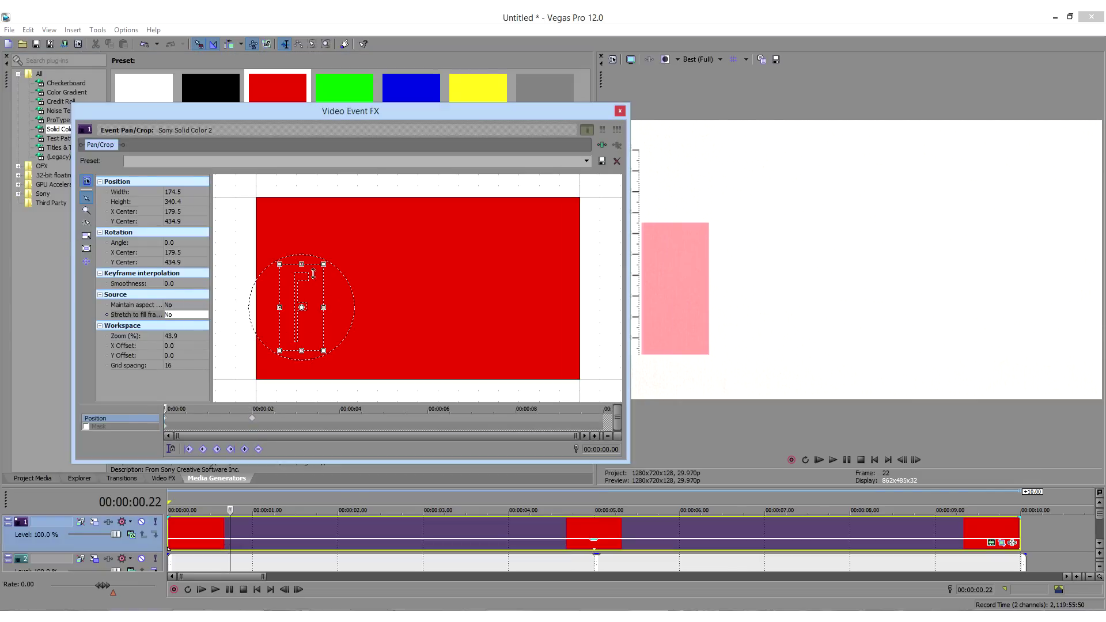
- Collapse the red bar to its base at the first Pan/Crop keyframe and play the growth animation from the start
left_click_drag(311, 274, 315, 358)
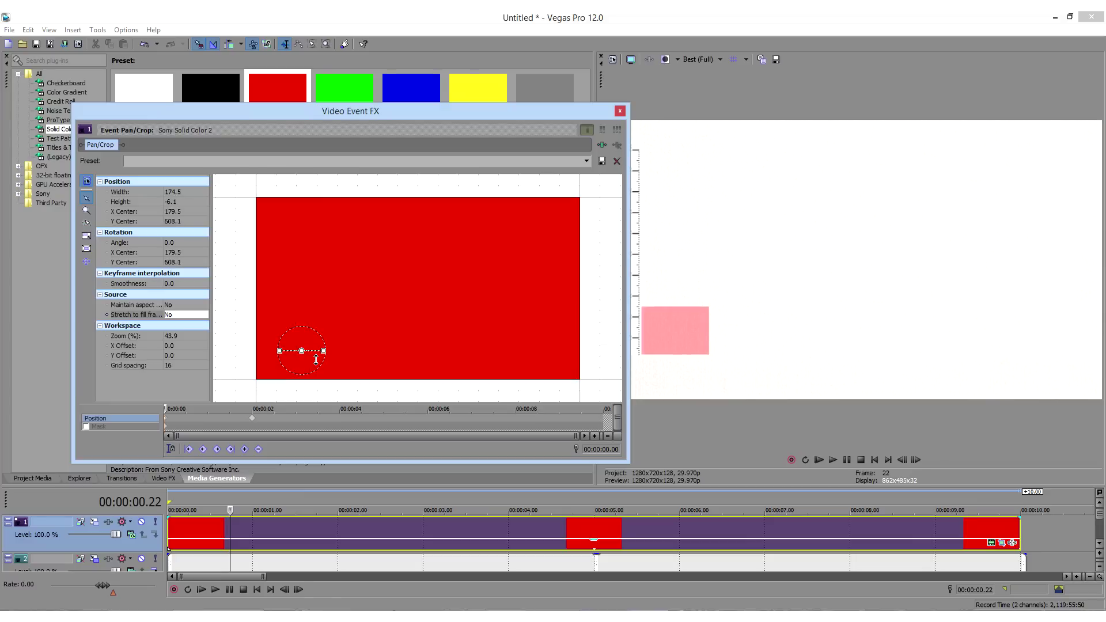
left_click(621, 111)
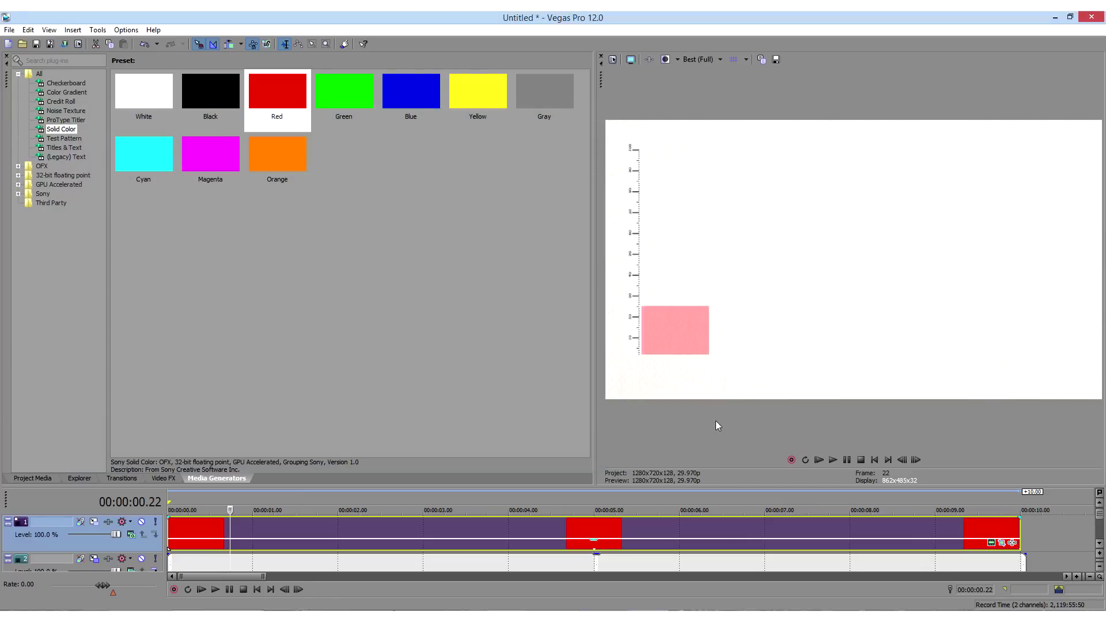
left_click(874, 460)
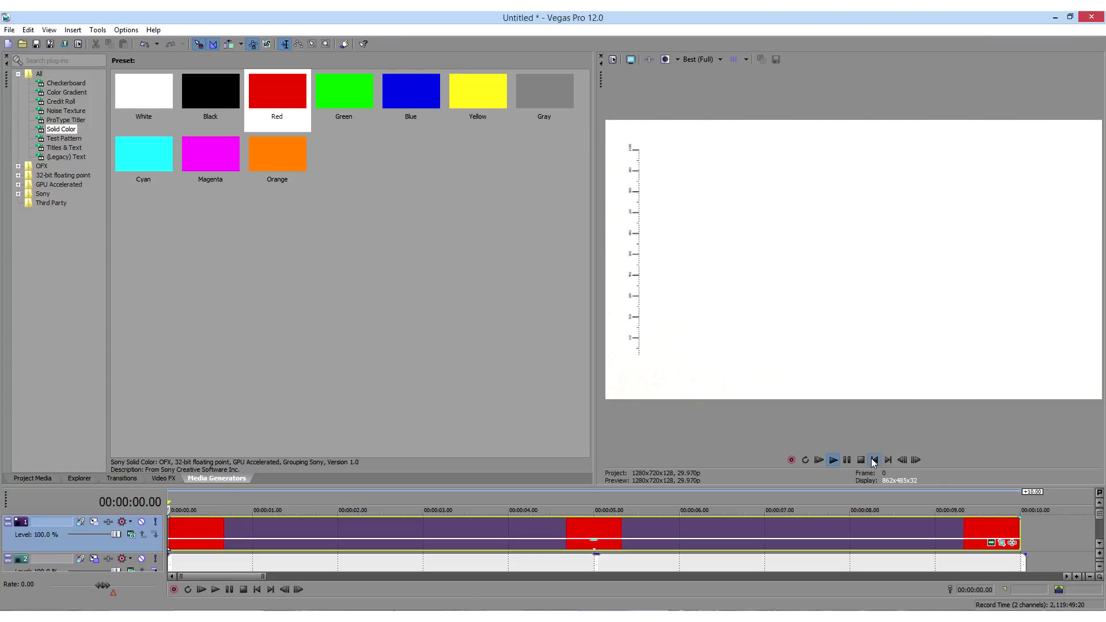
key("space")
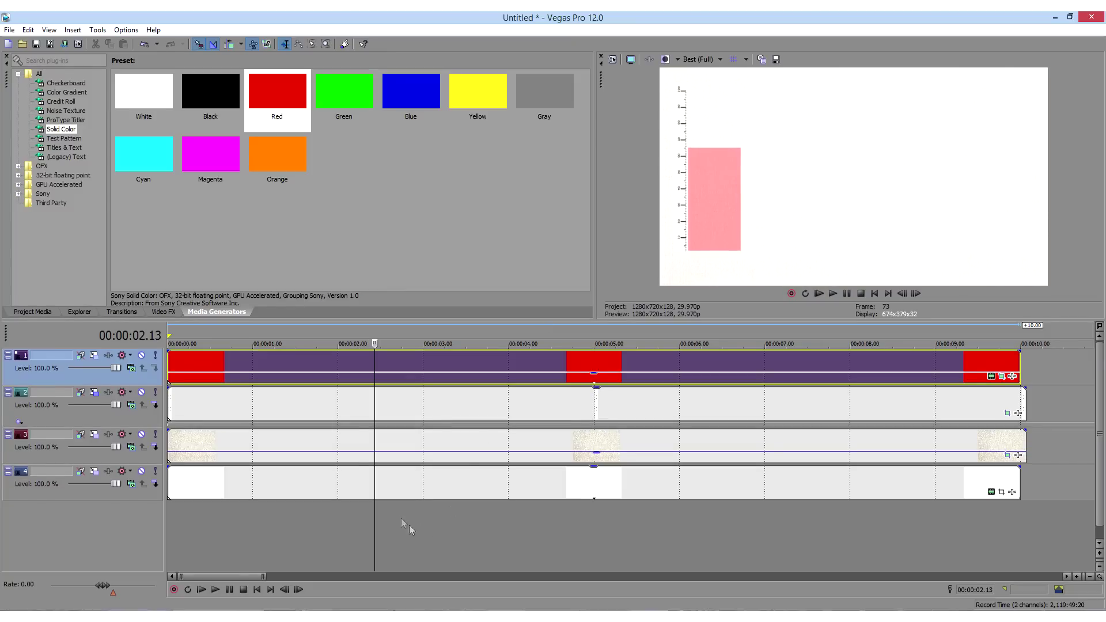
- Paste a copy of the red bar event onto a new top video track at 00:00:01.09, as a new copy of the source media
right_click(404, 519)
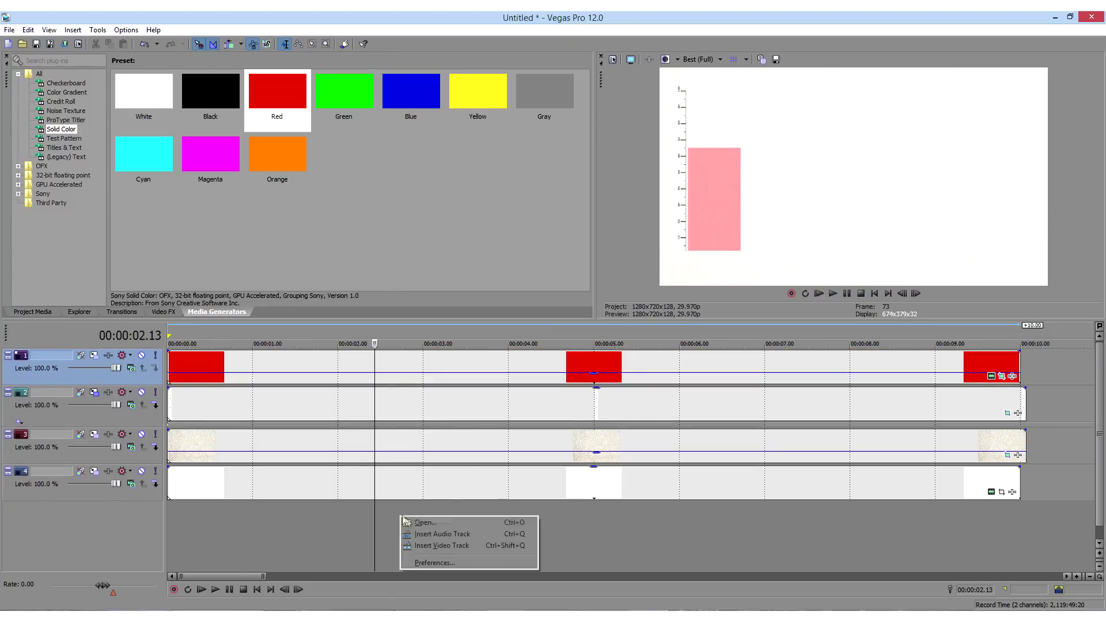
left_click(423, 545)
right_click(235, 398)
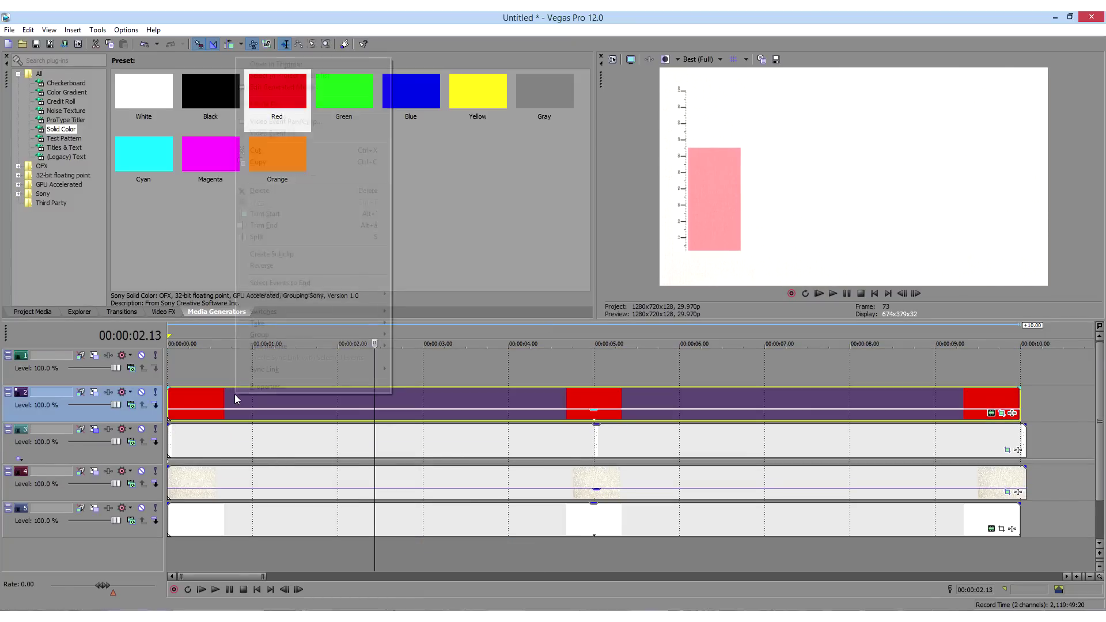
left_click(285, 162)
left_click(279, 366)
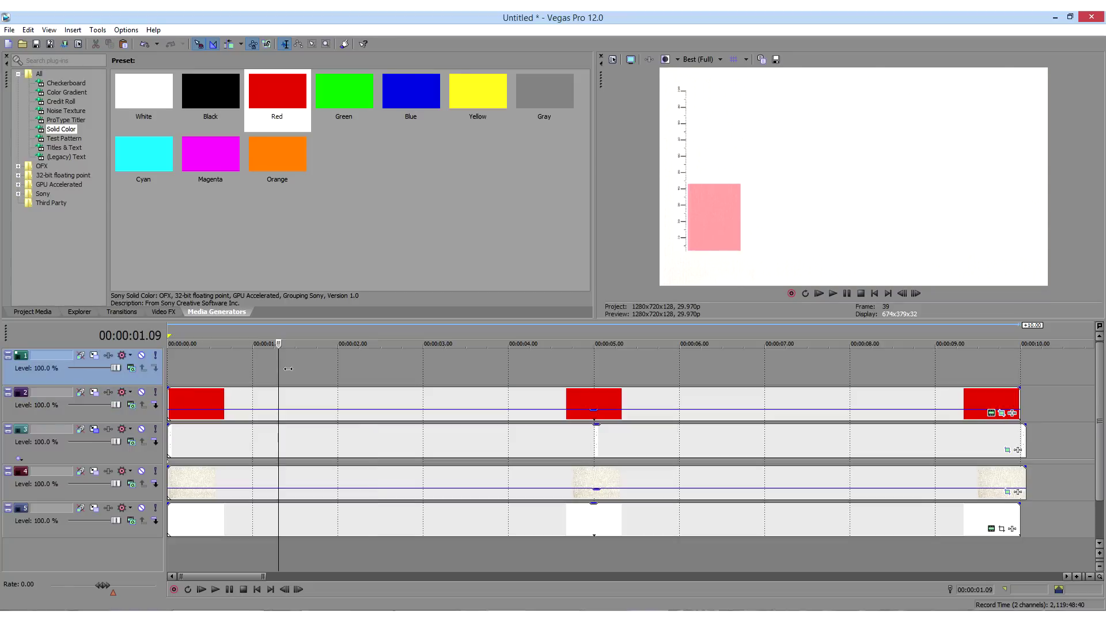
right_click(288, 368)
left_click(306, 375)
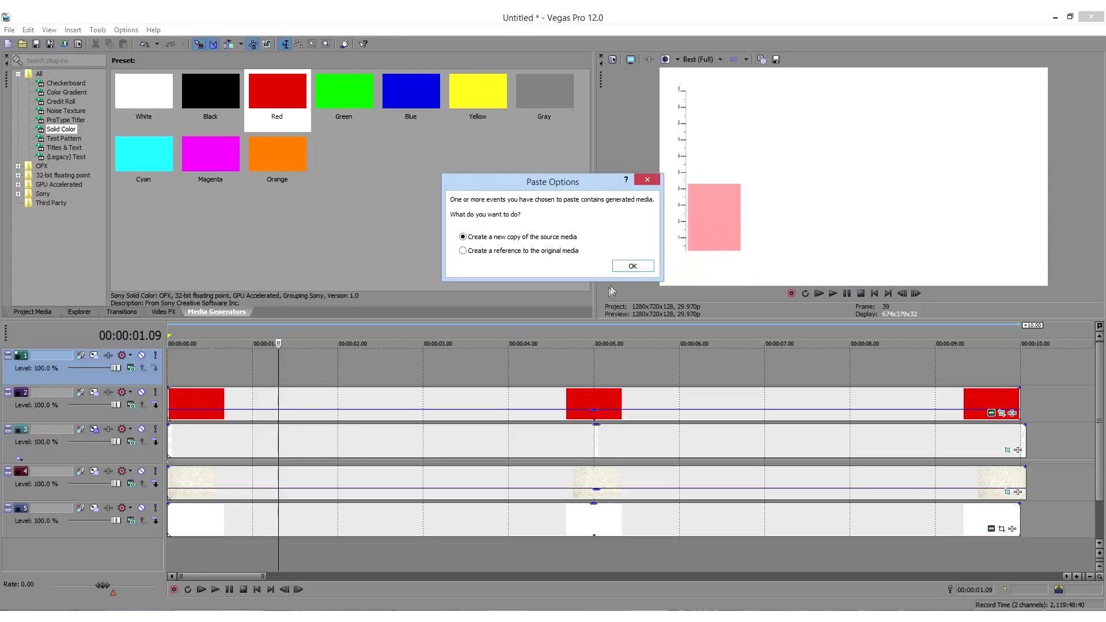
left_click(632, 265)
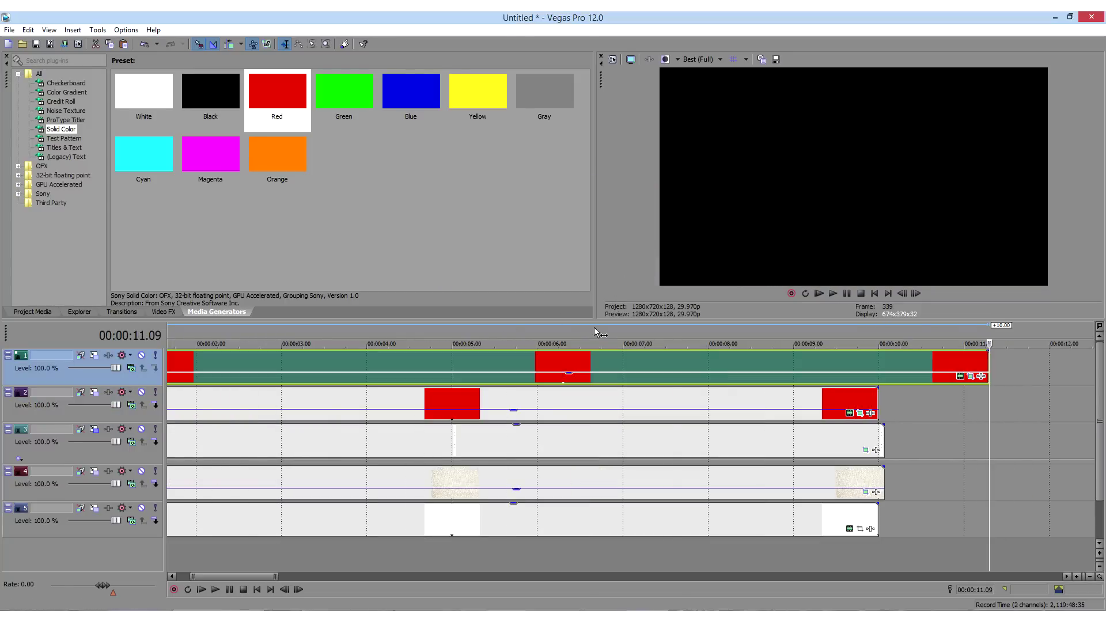
- Move the copied red event to the start of the timeline and check its Pan/Crop keyframes
left_click(257, 589)
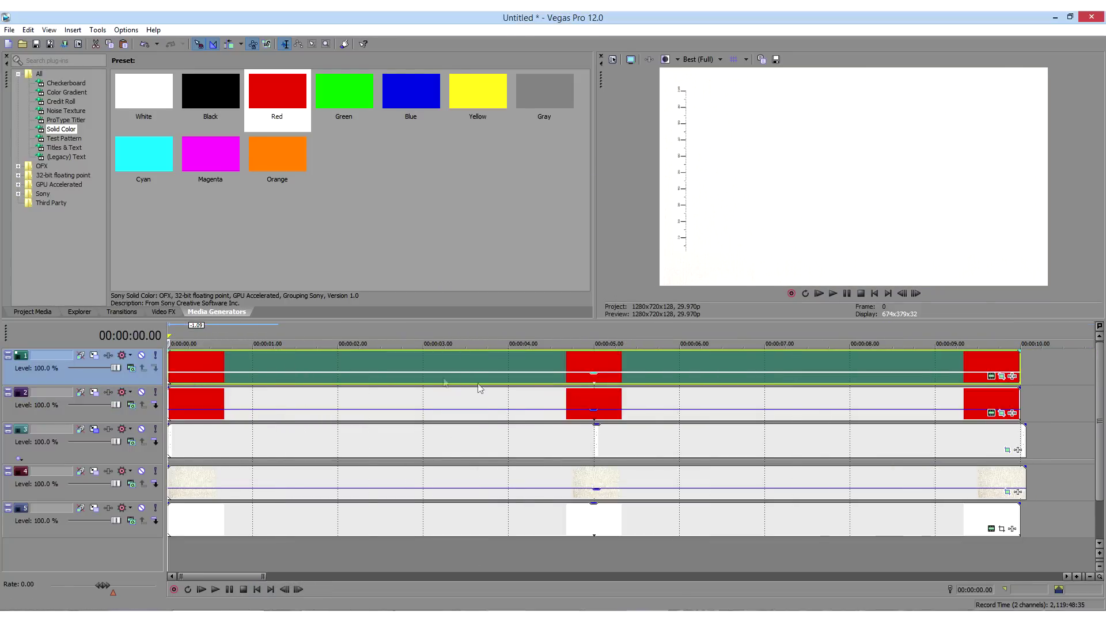
left_click(185, 362)
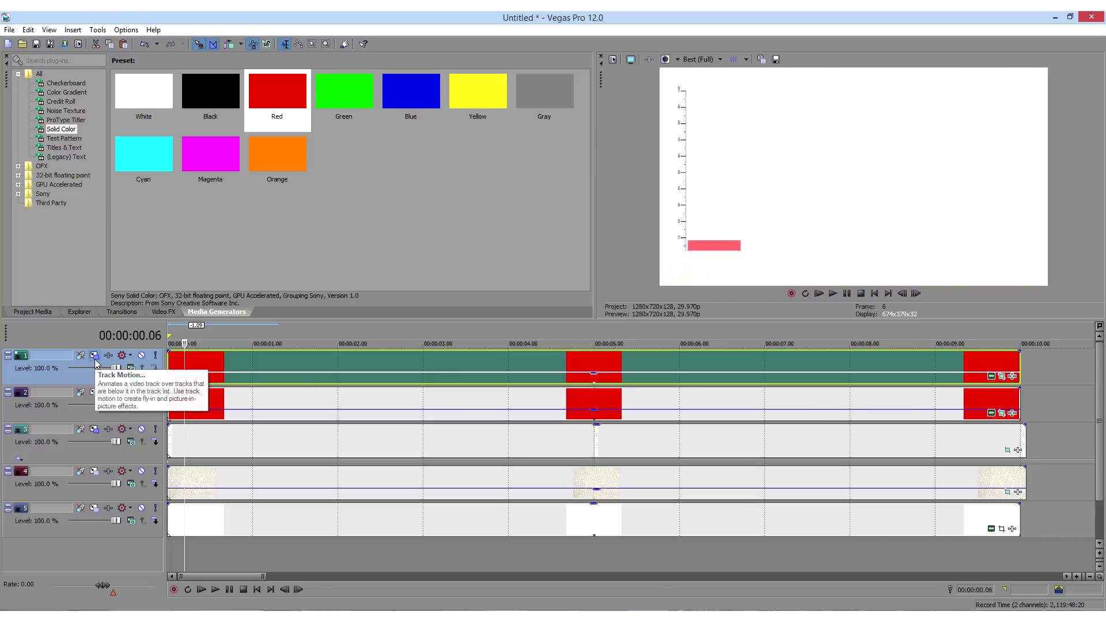
left_click(1001, 376)
left_click(699, 551)
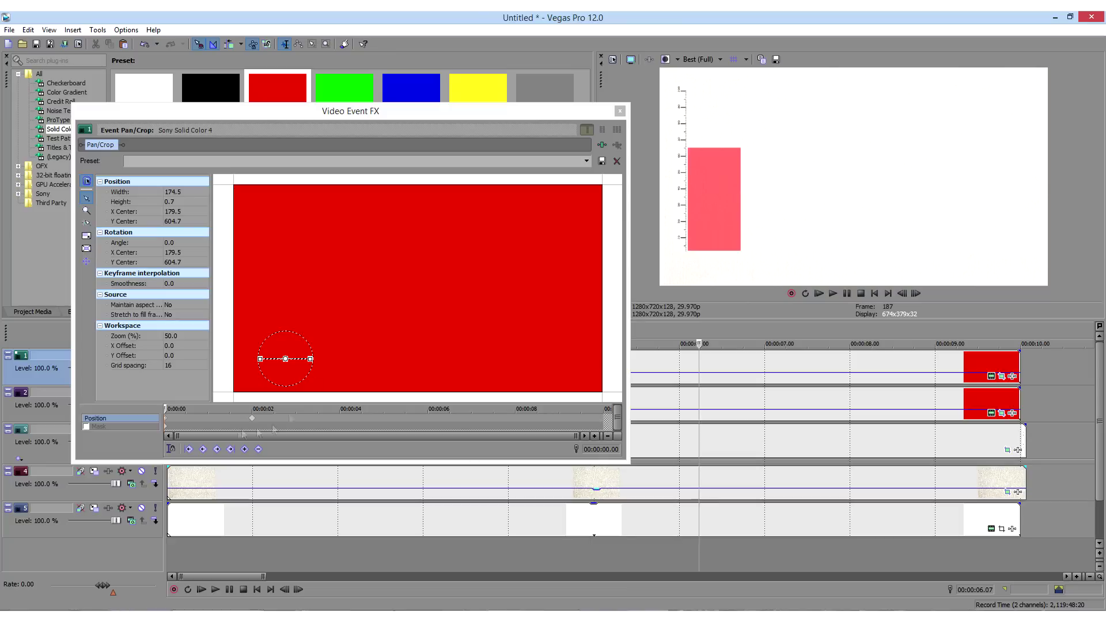
left_click(619, 110)
- Shift the top track horizontally with Track Motion so the copied bar stands just beside the first red bar
left_click(93, 355)
left_click(73, 247)
left_click_drag(269, 424, 297, 424)
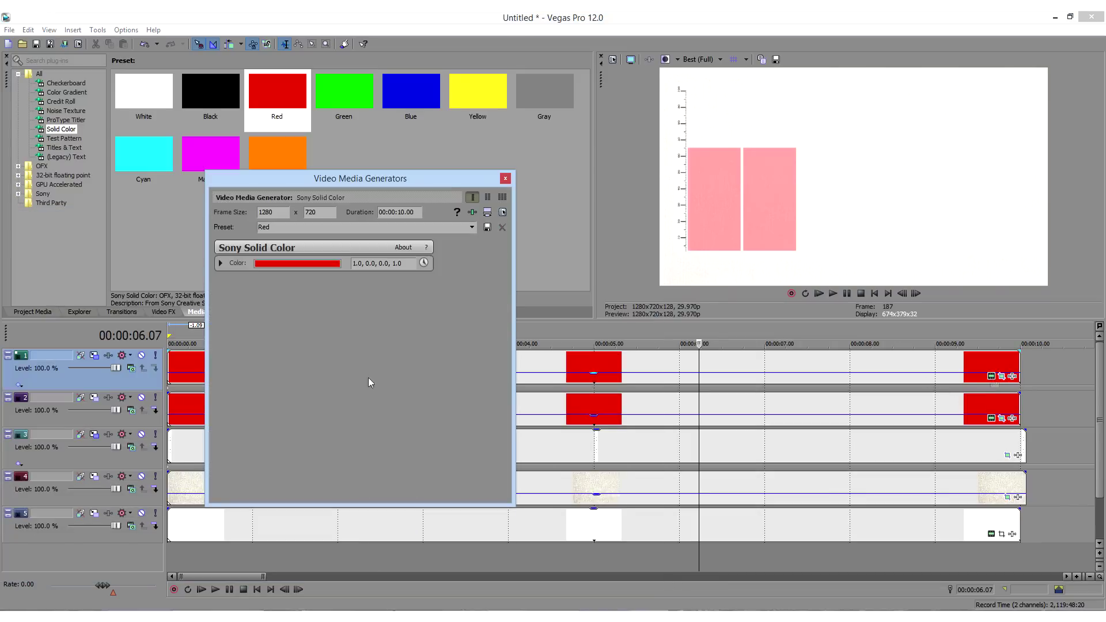
- Recolor the second bar's solid color to green, 0.1, 0.6, 0.4, 1.0
left_click(311, 263)
left_click_drag(214, 325, 267, 358)
left_click_drag(327, 292, 328, 395)
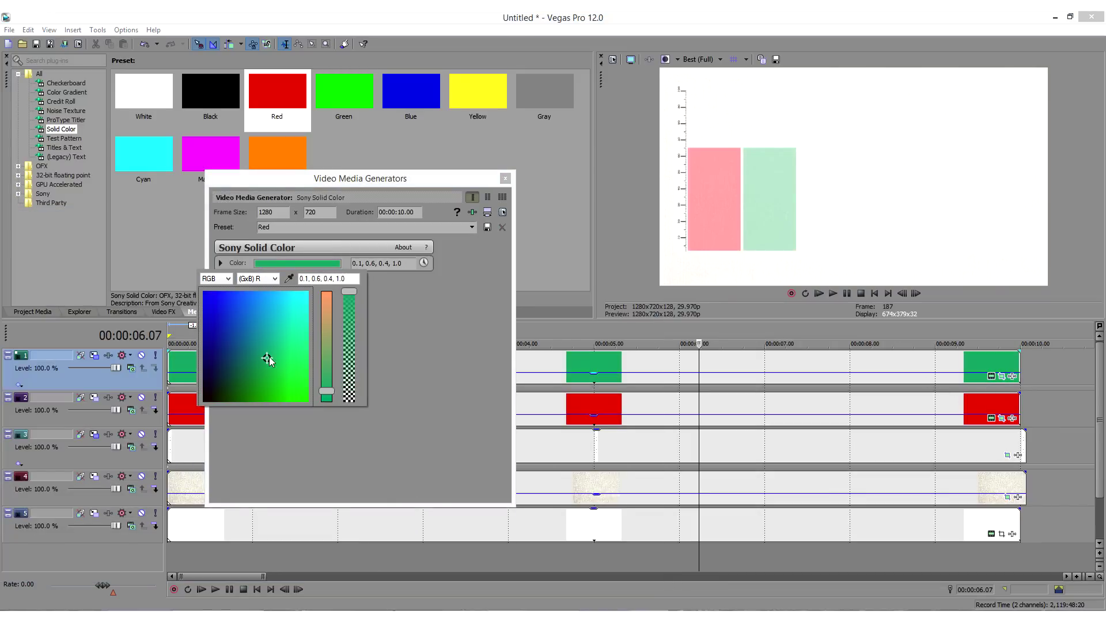
left_click(505, 178)
- Enlarge the preview and lower the green bar to about 178 high at its 00:00:02.00 Pan/Crop keyframe
left_click_drag(983, 327, 983, 403)
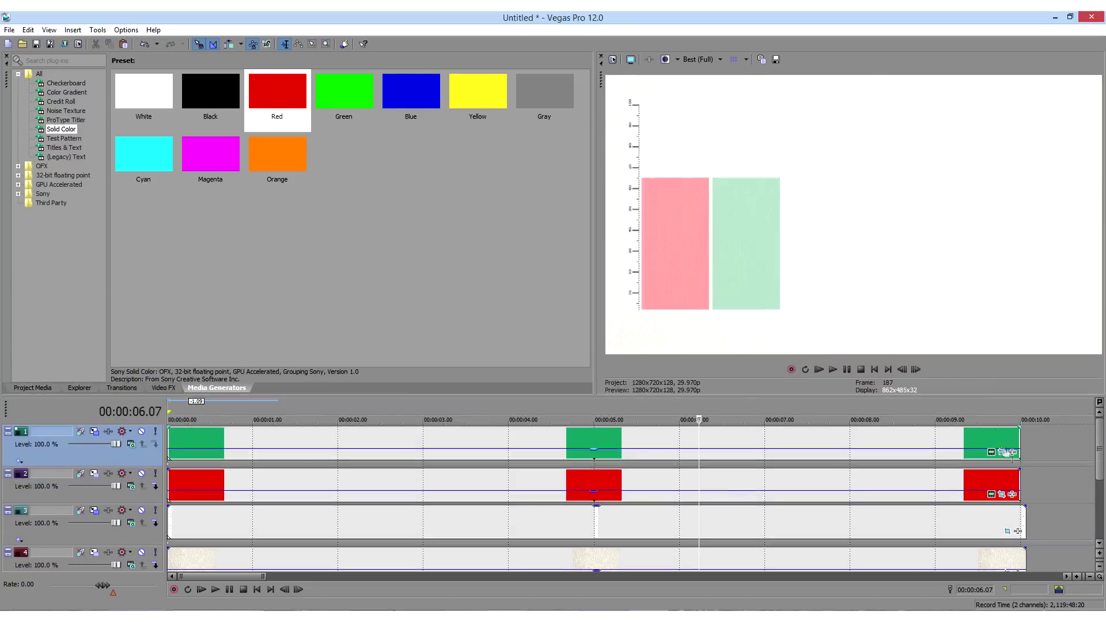
left_click(1001, 452)
left_click(224, 437)
left_click_drag(259, 281, 269, 334)
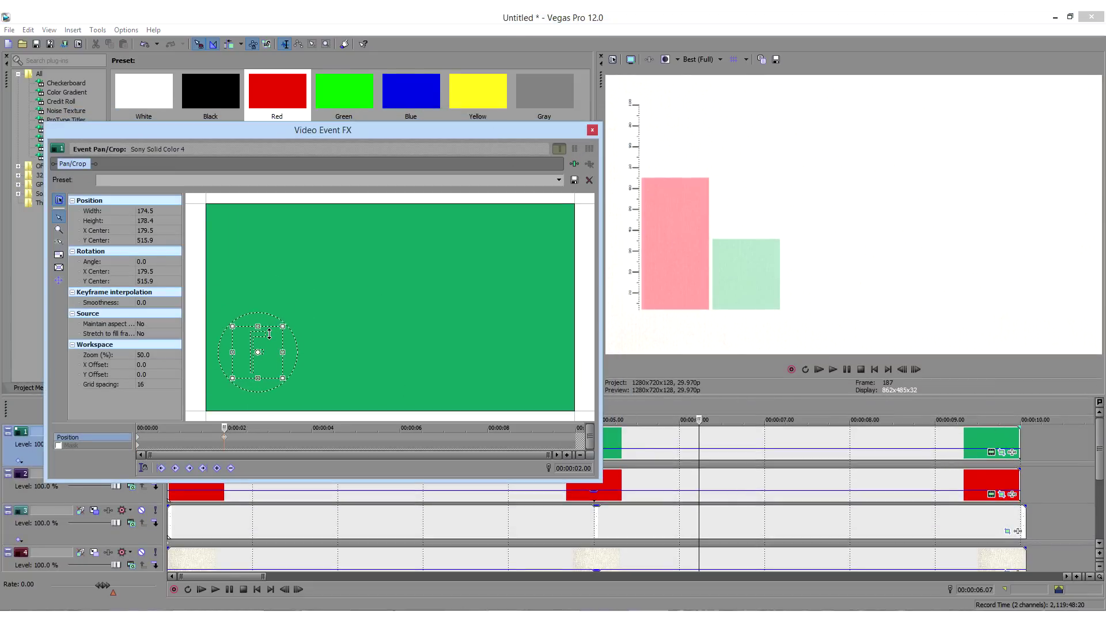
left_click(592, 130)
- Copy the green bar event onto a new top video track as a new media copy and align it to the timeline start
left_click_drag(669, 401, 669, 286)
right_click(476, 512)
left_click(506, 531)
left_click(182, 363)
right_click(196, 356)
left_click(224, 92)
left_click(181, 325)
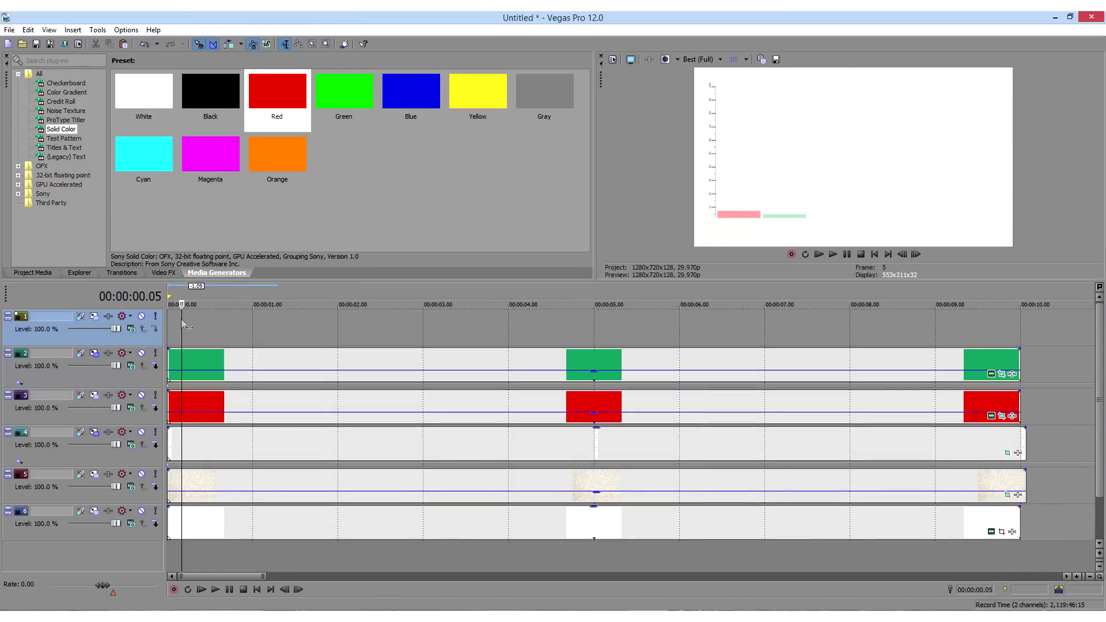
key("ctrl+v")
left_click(567, 263)
left_click_drag(561, 333, 547, 334)
- Shift the new top track horizontally with Track Motion to place the third bar beside the green bar
left_click(340, 327)
left_click_drag(879, 289, 879, 343)
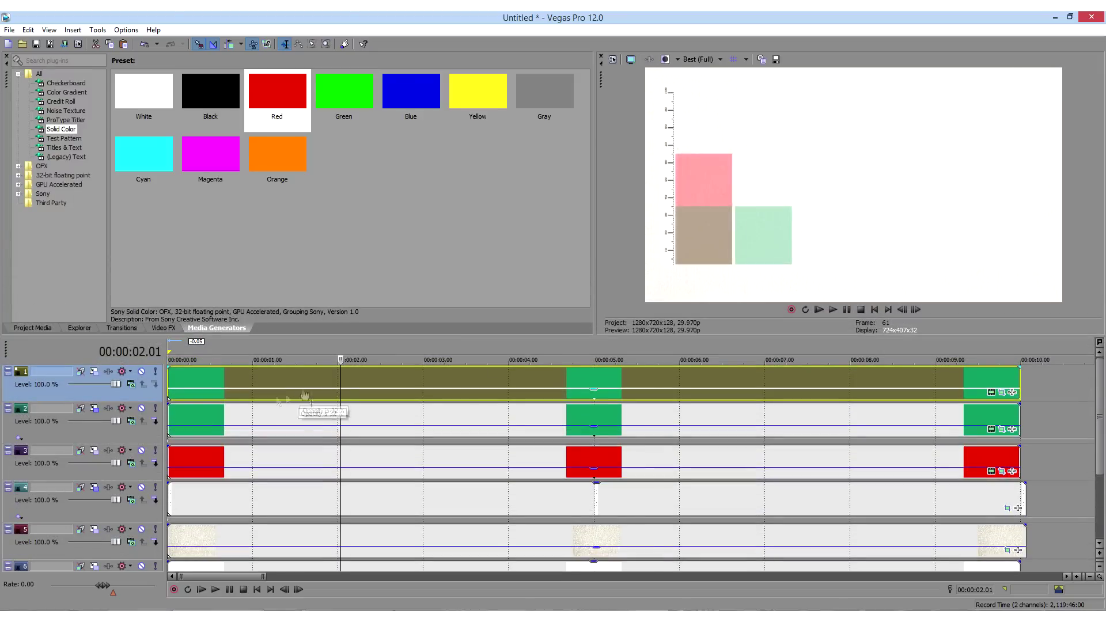
left_click(94, 370)
left_click_drag(262, 408, 327, 291)
left_click(647, 218)
- Recolor the third bar's solid color to blue
left_click(331, 265)
left_click(251, 329)
left_click_drag(330, 363, 327, 392)
left_click_drag(251, 330, 231, 313)
left_click(505, 178)
left_click(505, 178)
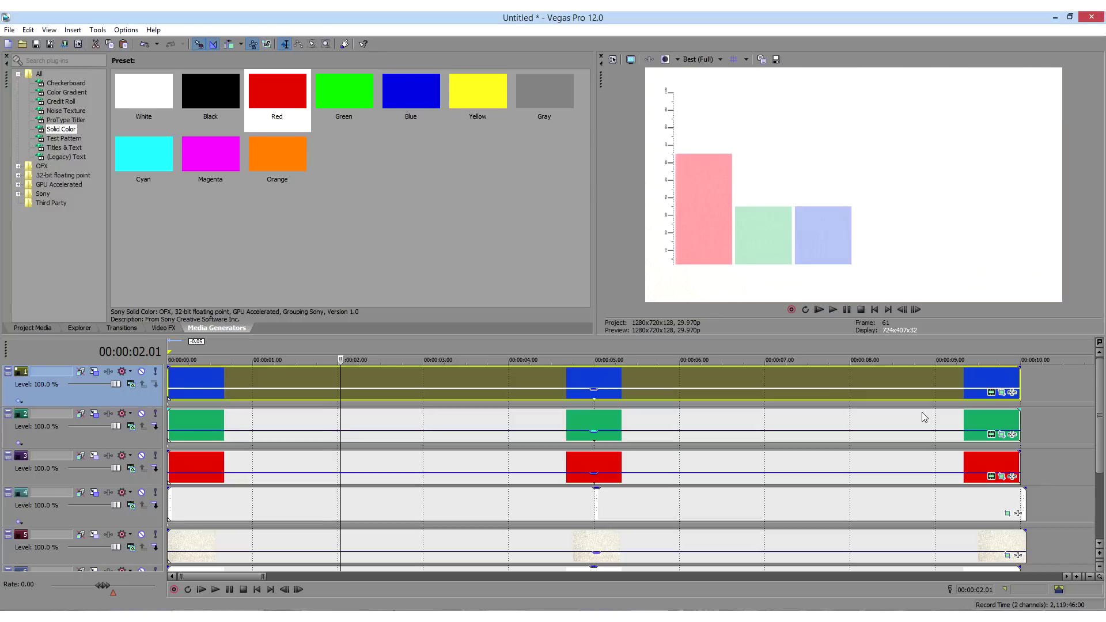
- Lower the blue bar to about 96 high at its 00:00:02.00 Pan/Crop keyframe
left_click(1001, 393)
left_click_drag(265, 337, 270, 361)
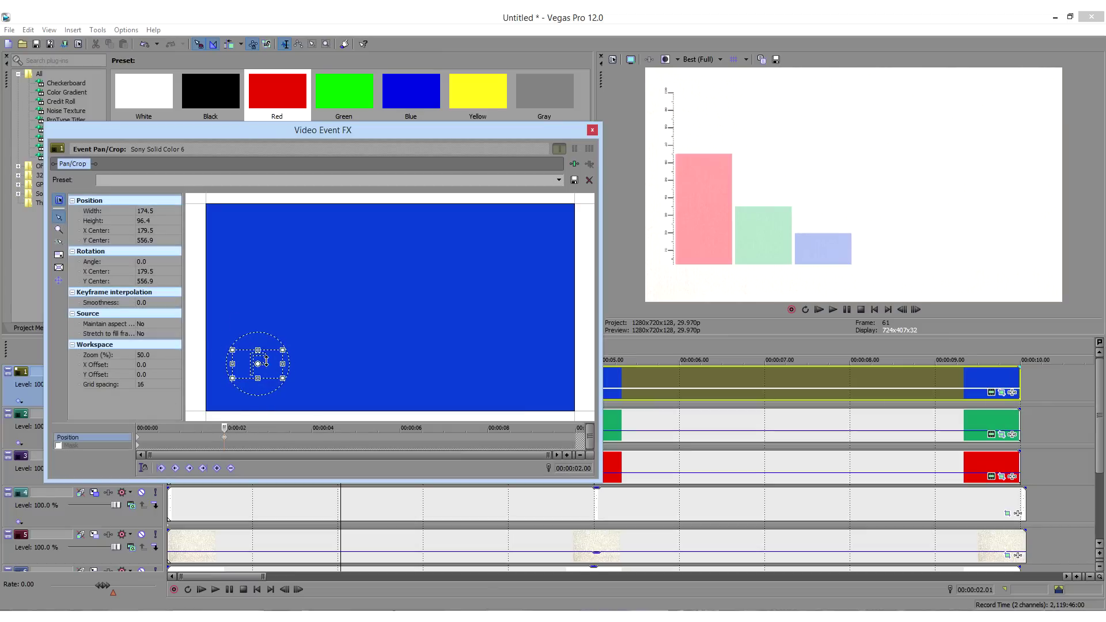
left_click(592, 130)
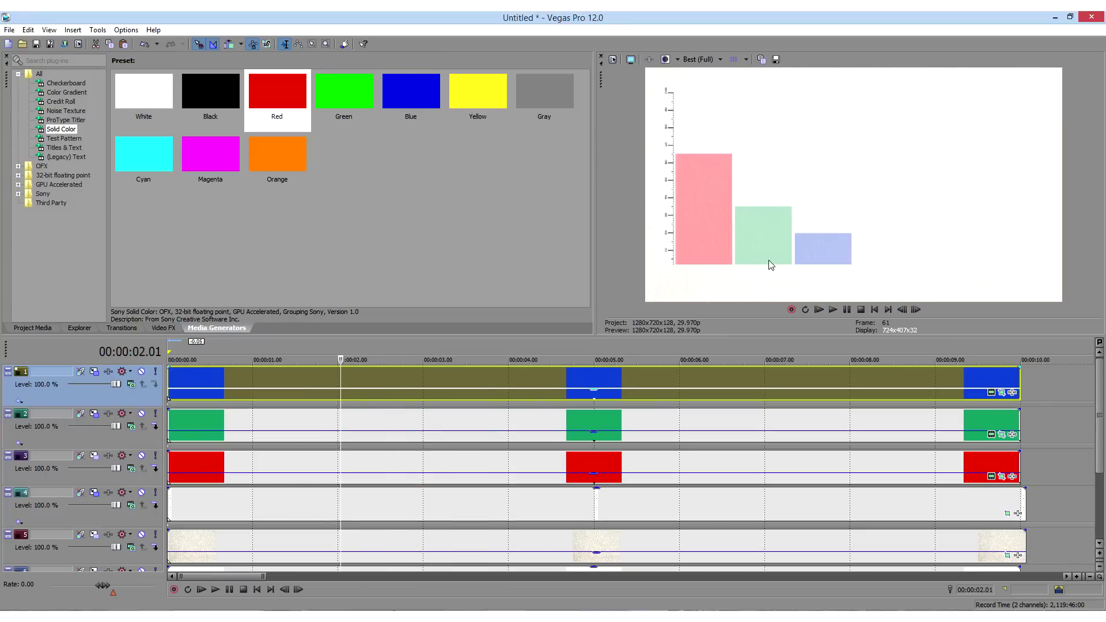
- Copy the blue bar event onto a new top video track as a new media copy and align it to the timeline start
left_click_drag(682, 336, 681, 233)
right_click(459, 506)
left_click(489, 539)
left_click(227, 313)
right_click(205, 313)
left_click(230, 375)
right_click(202, 284)
left_click(222, 291)
key("Return")
left_click_drag(250, 272, 216, 272)
- Offset track 1 horizontally to X 550 in Track Motion, placing the copied bar beside the first blue bar
left_click_drag(283, 235, 283, 317)
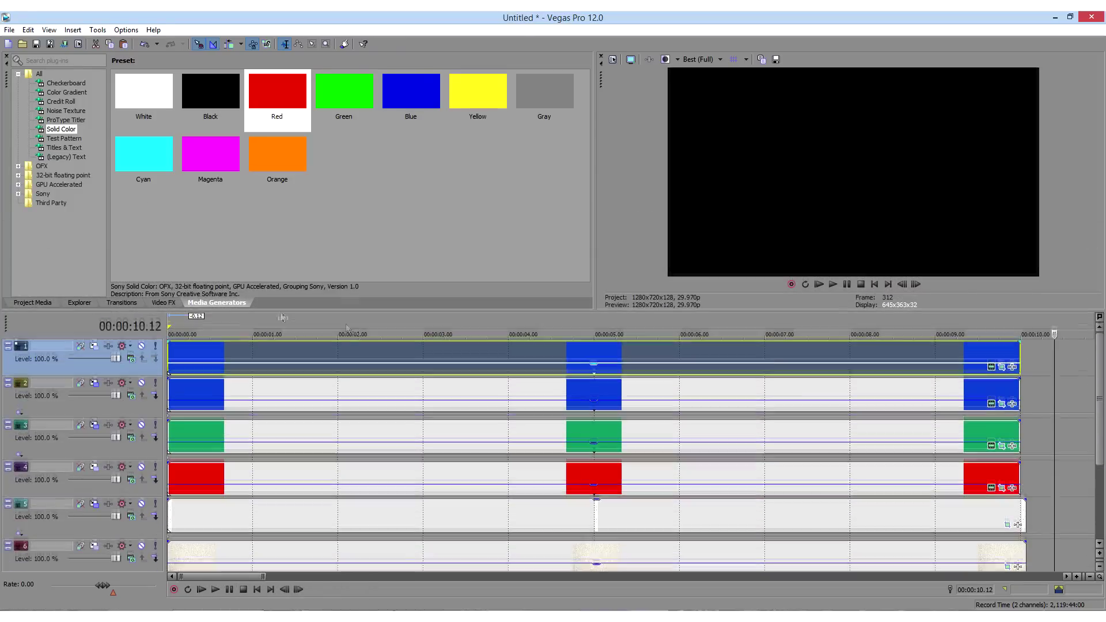
key("shift+space")
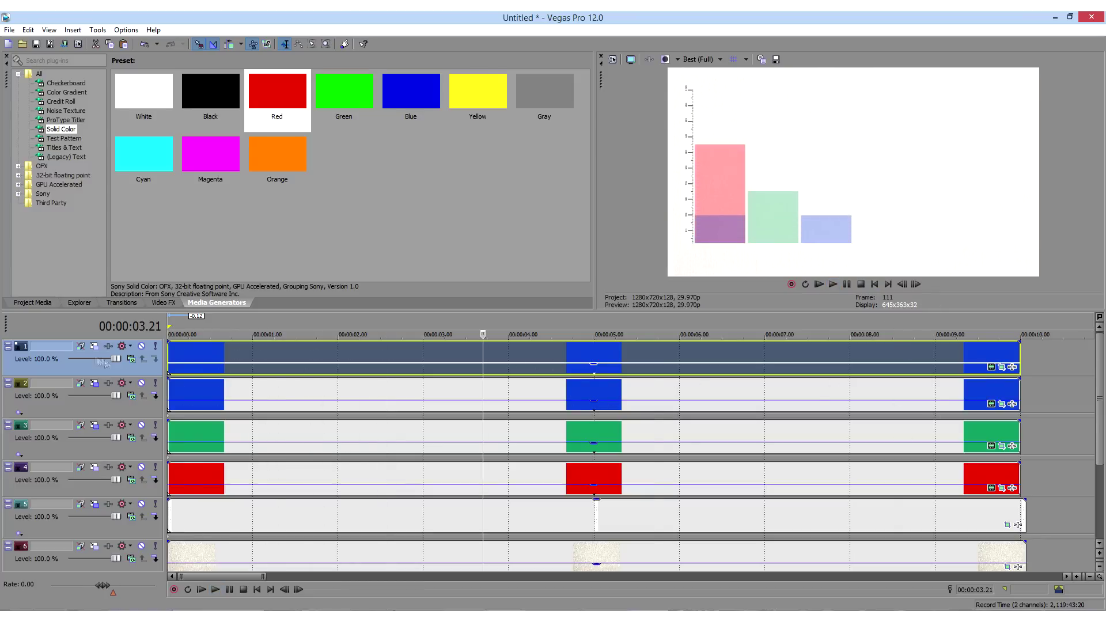
left_click(81, 345)
left_click_drag(321, 365, 422, 373)
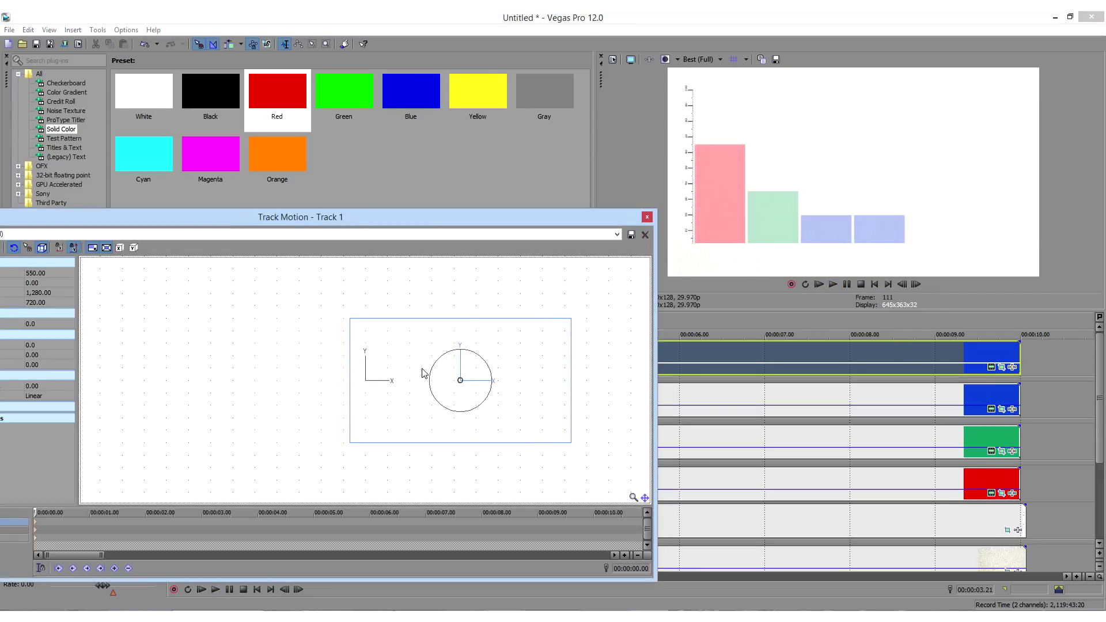
left_click(647, 220)
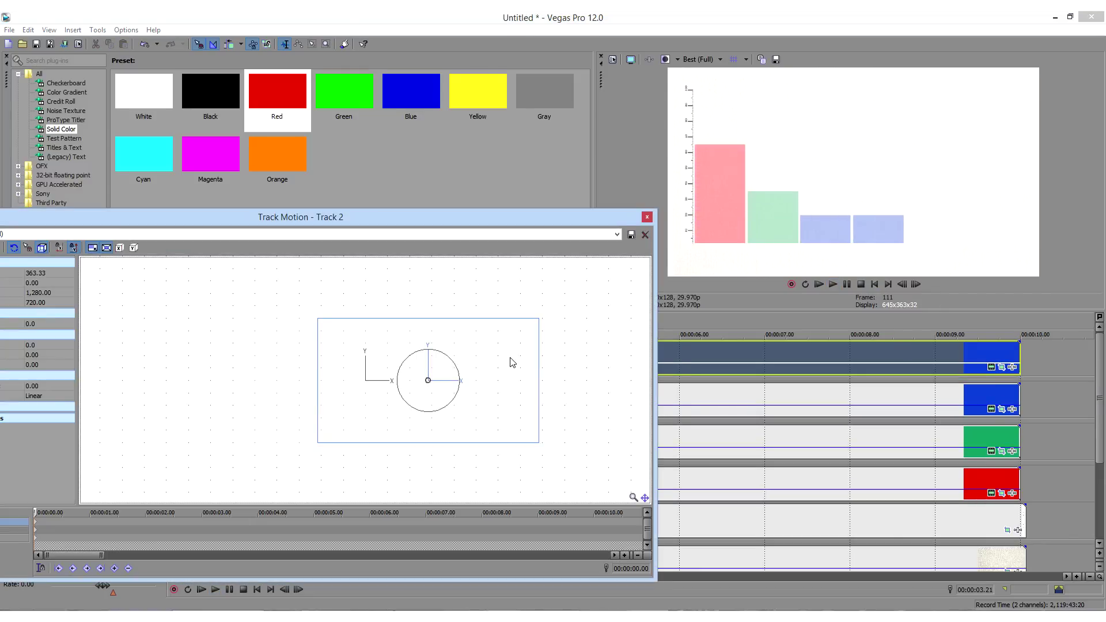
- Fine-tune the horizontal Track Motion positions of tracks 1 and 2 to even out the gaps between the bars
left_click(647, 218)
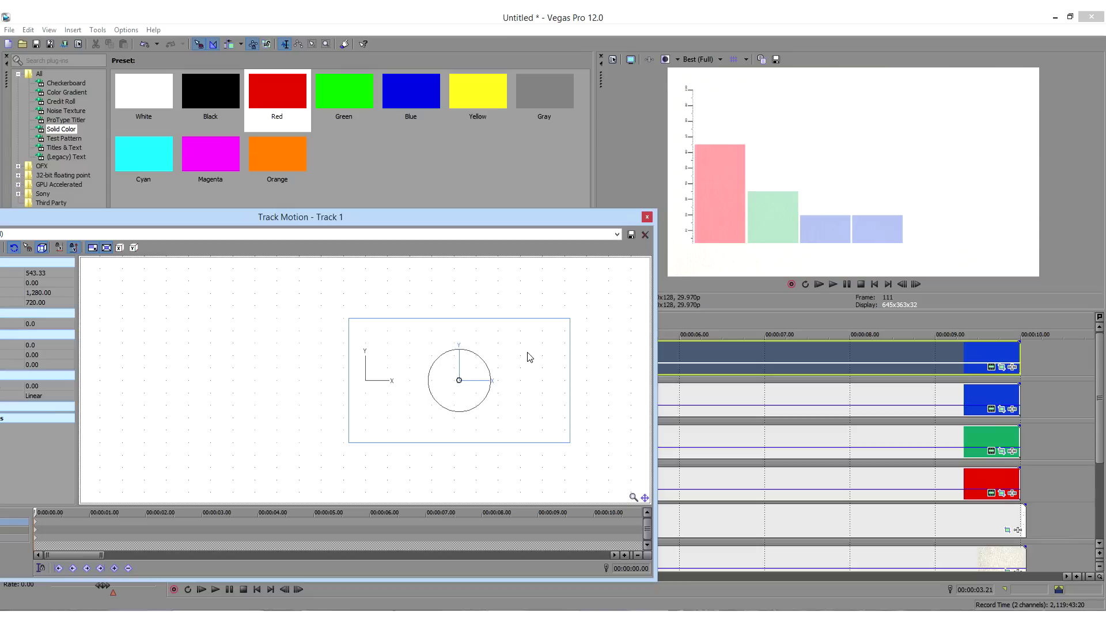
mouse_move(527, 352)
left_mouse_down()
mouse_move(513, 358)
mouse_move(524, 357)
left_mouse_up()
left_click(645, 219)
left_click(96, 388)
scroll(512, 358, "up", 4)
left_click(646, 217)
left_click(94, 346)
left_click(647, 218)
- Lower the fourth bar to about 16 high at its 00:00:02.00 Pan/Crop keyframe
left_click(1001, 367)
left_click(690, 441)
left_click_drag(267, 351, 274, 381)
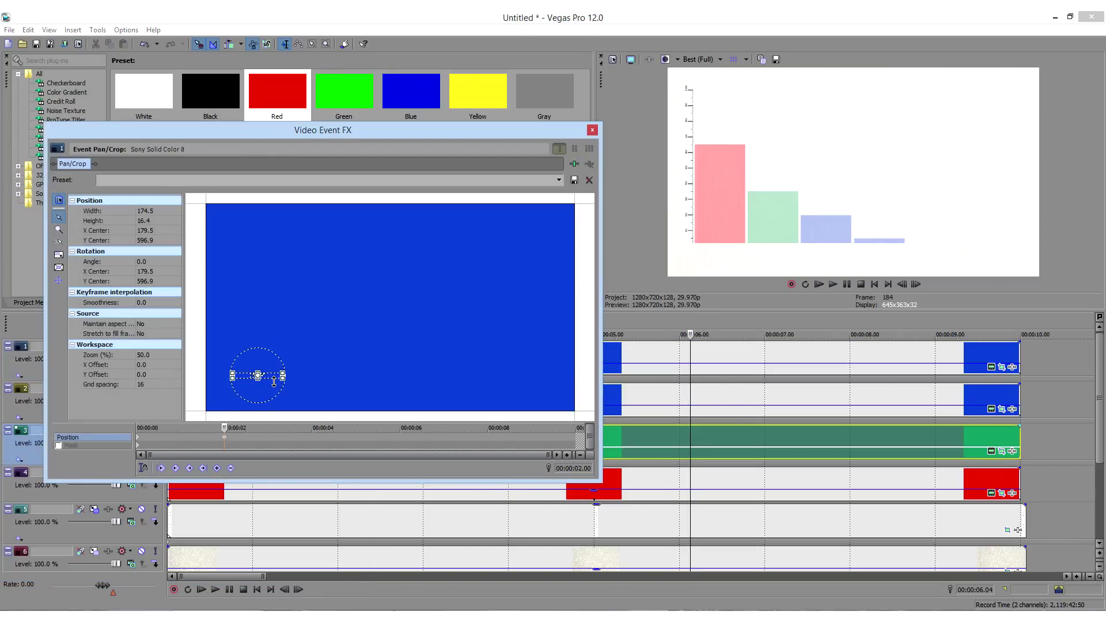
left_click(592, 130)
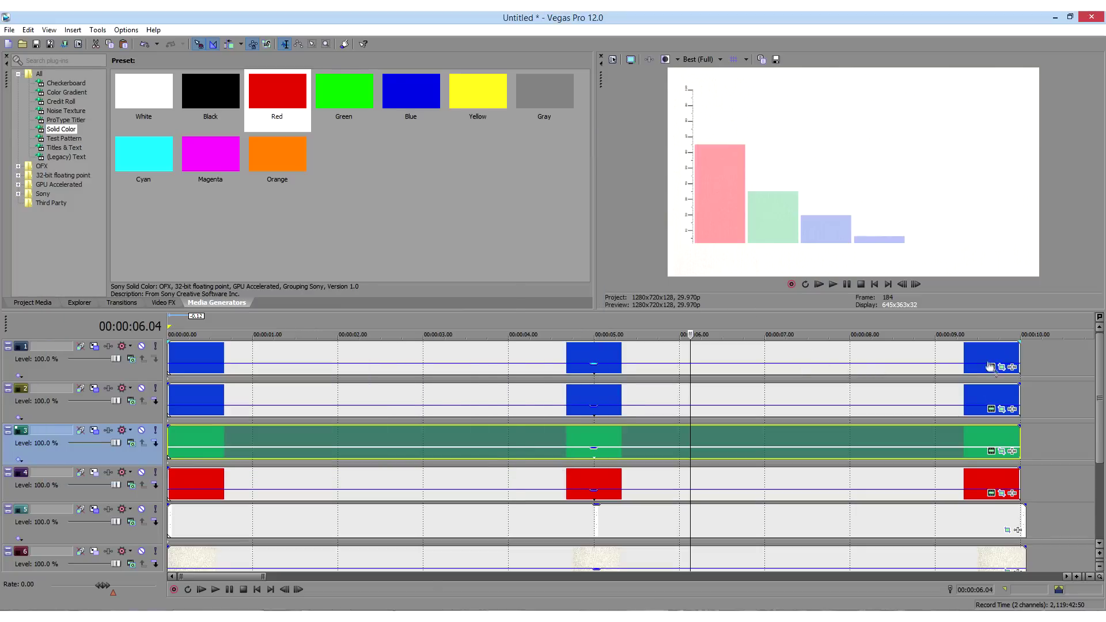
- Recolor the fourth bar's solid color to dark red and play the growth animation of all four bars
left_click(988, 366)
left_click(334, 264)
left_click_drag(288, 320, 309, 321)
left_click(326, 313)
mouse_move(216, 366)
left_mouse_down()
mouse_move(234, 311)
mouse_move(203, 288)
left_mouse_up()
left_click_drag(298, 395, 319, 405)
left_click(326, 295)
left_click_drag(259, 337, 206, 293)
left_click_drag(304, 301, 214, 390)
left_click_drag(326, 344, 327, 341)
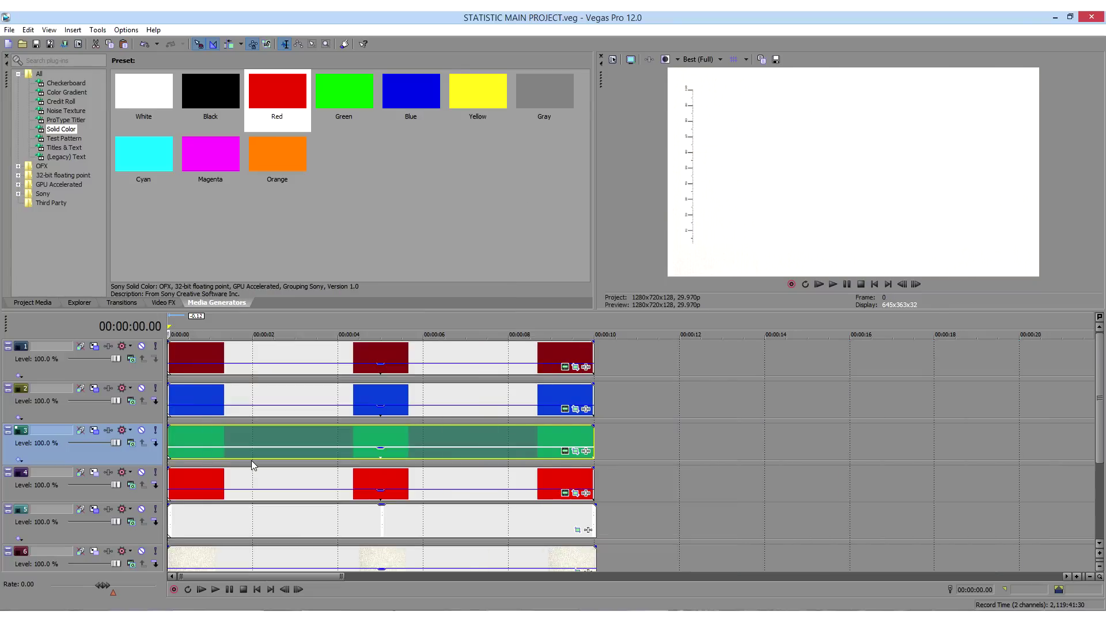
key("space")
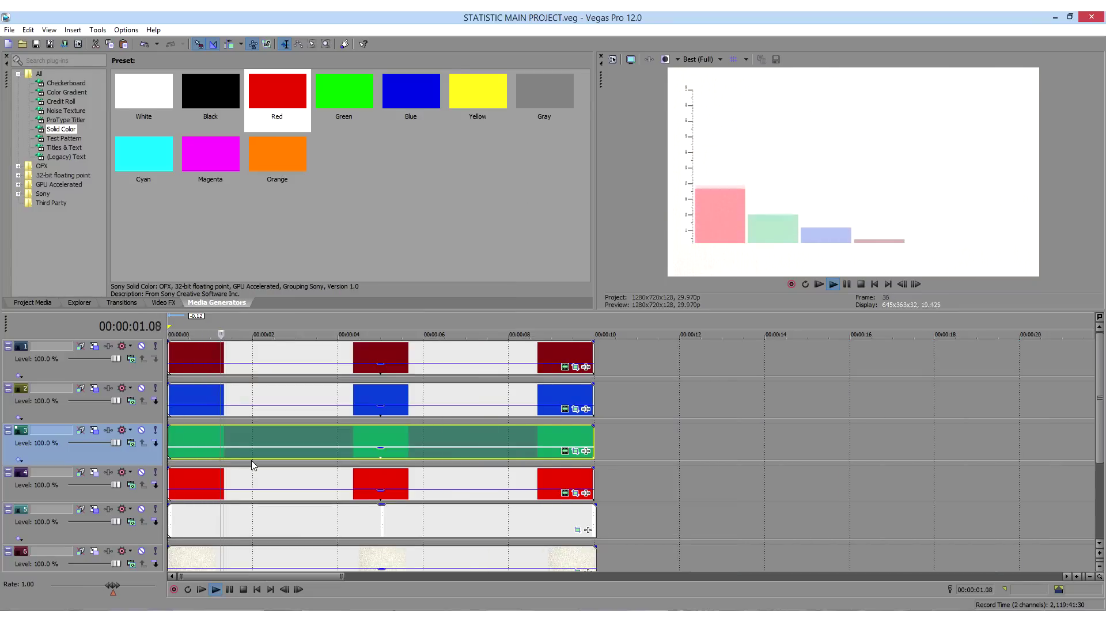
key("space")
- Place the cursor at 00:00:02.00 and move the green bar event on track 3 to start there
left_click(197, 353)
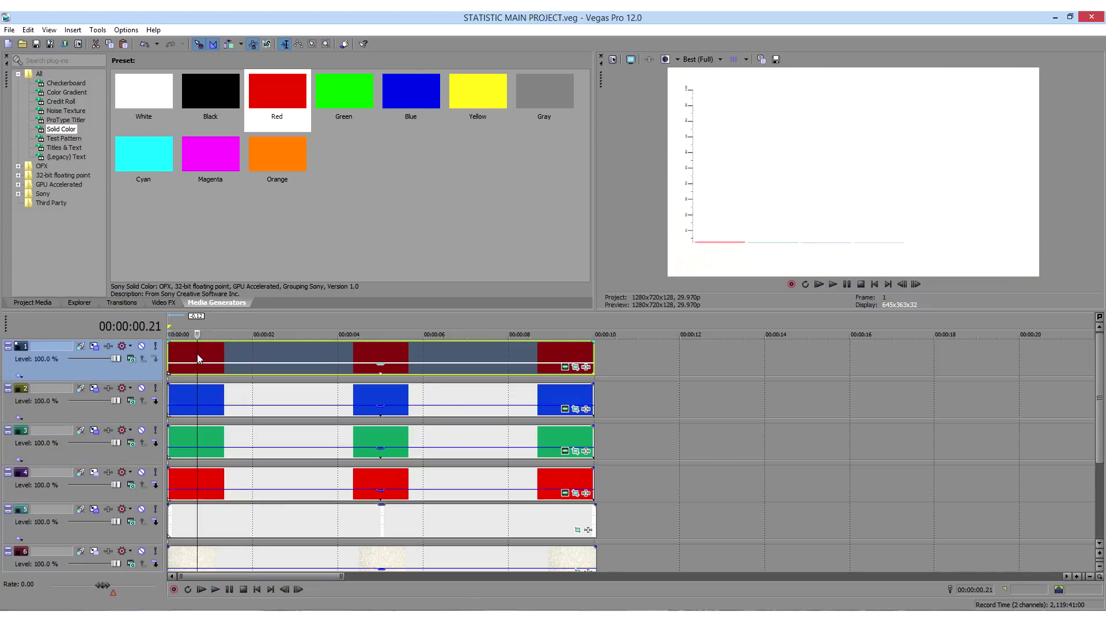
left_click(233, 354)
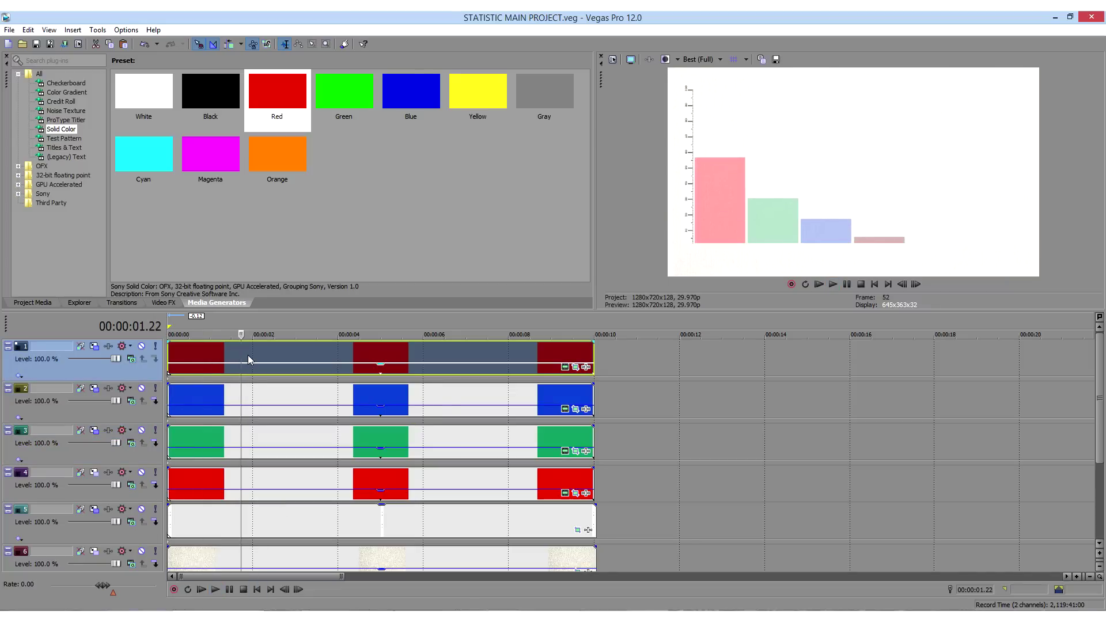
key("Left")
key("Left")
key("Left")
key("Left")
key("Left")
key("Left")
key("Left")
key("Left")
key("Left")
key("Left")
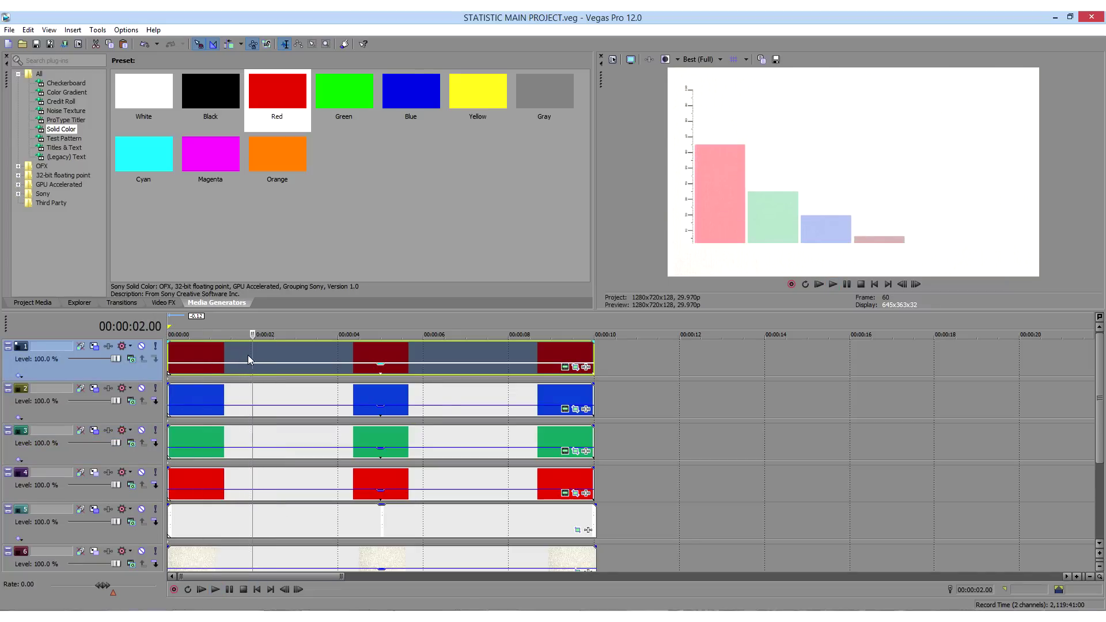
left_click_drag(192, 441, 248, 442)
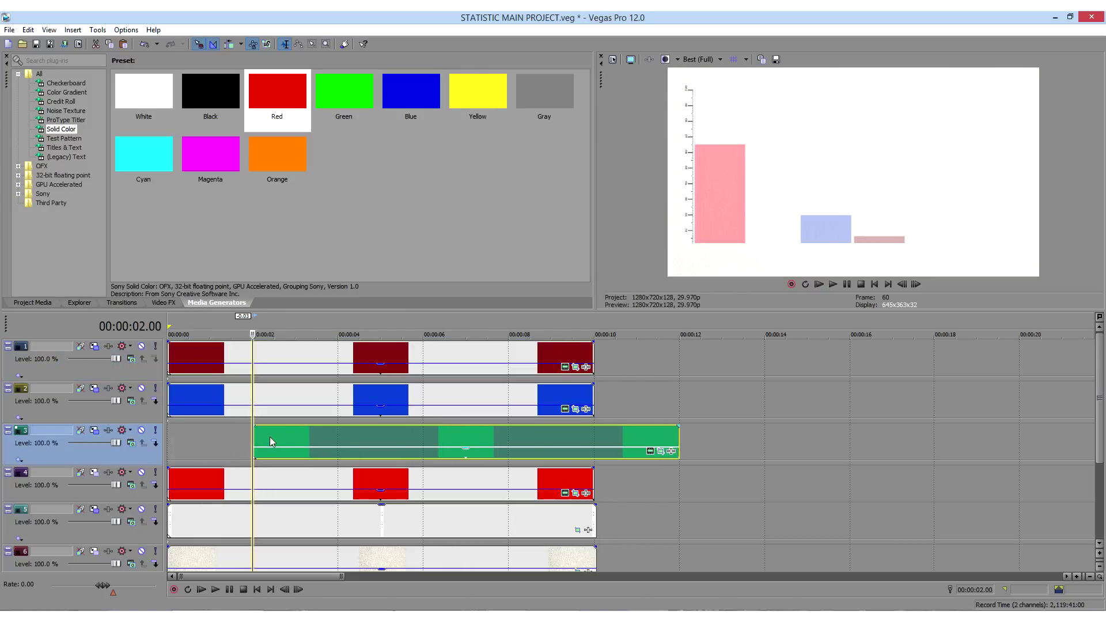
- Place the cursor at 00:00:04.00 and move the blue bar event on track 2 to start there
left_click(369, 442)
key("Left")
key("Left")
key("Left")
key("Left")
key("Left")
key("Left")
key("Left")
key("Left")
key("Left")
key("Left")
key("Left")
key("Left")
key("Left")
key("Left")
key("Left")
key("Left")
key("Left")
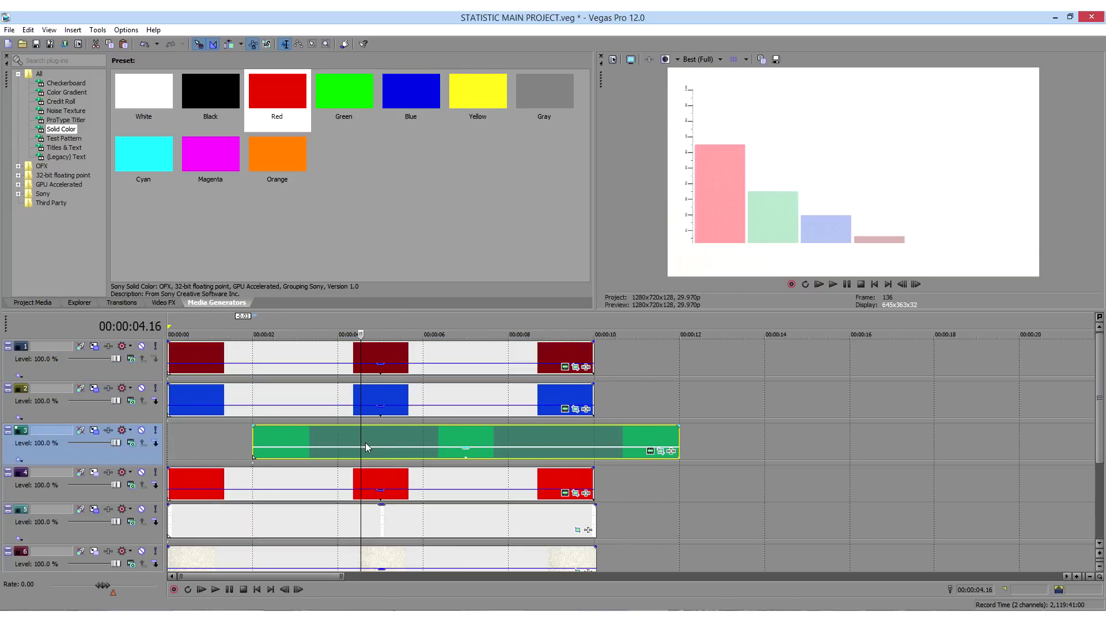
key("Left")
key("Left")
key("Left")
key("Left")
key("Left")
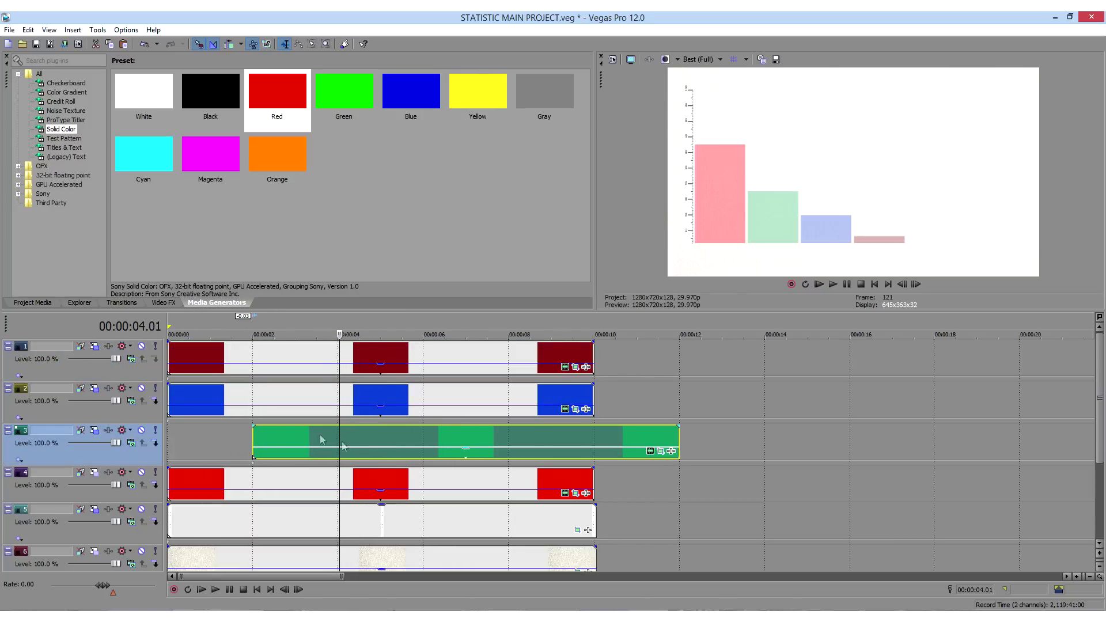
left_click_drag(189, 396, 361, 398)
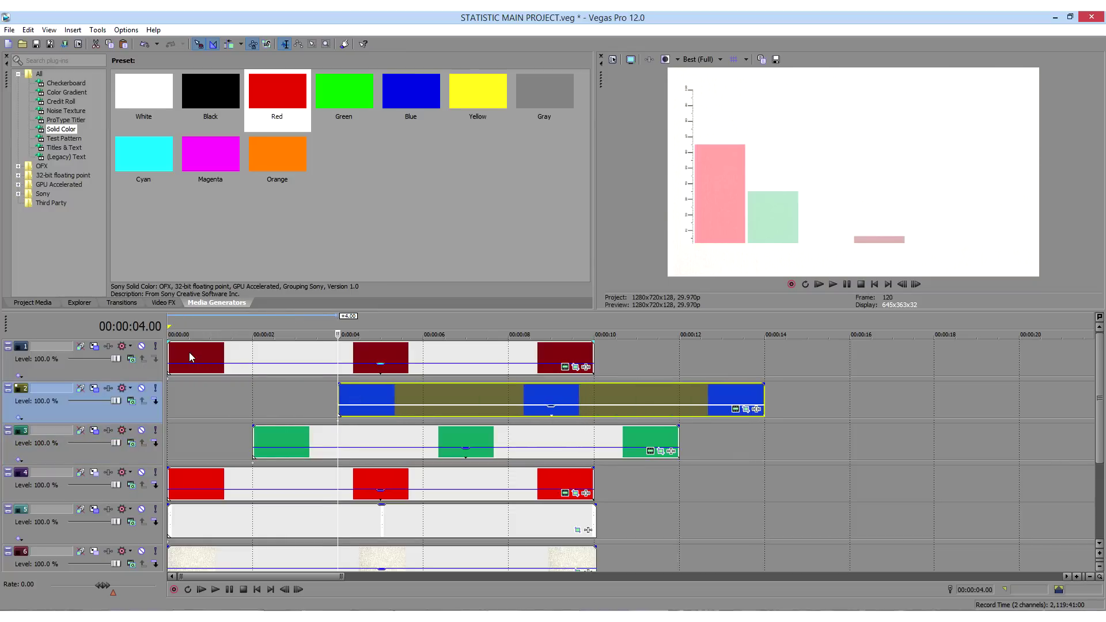
- Move the dark red bar event on track 1 to start at 00:00:06.00
left_click(429, 362)
key("Left")
key("Left")
key("Left")
key("Left")
key("Left")
key("Left")
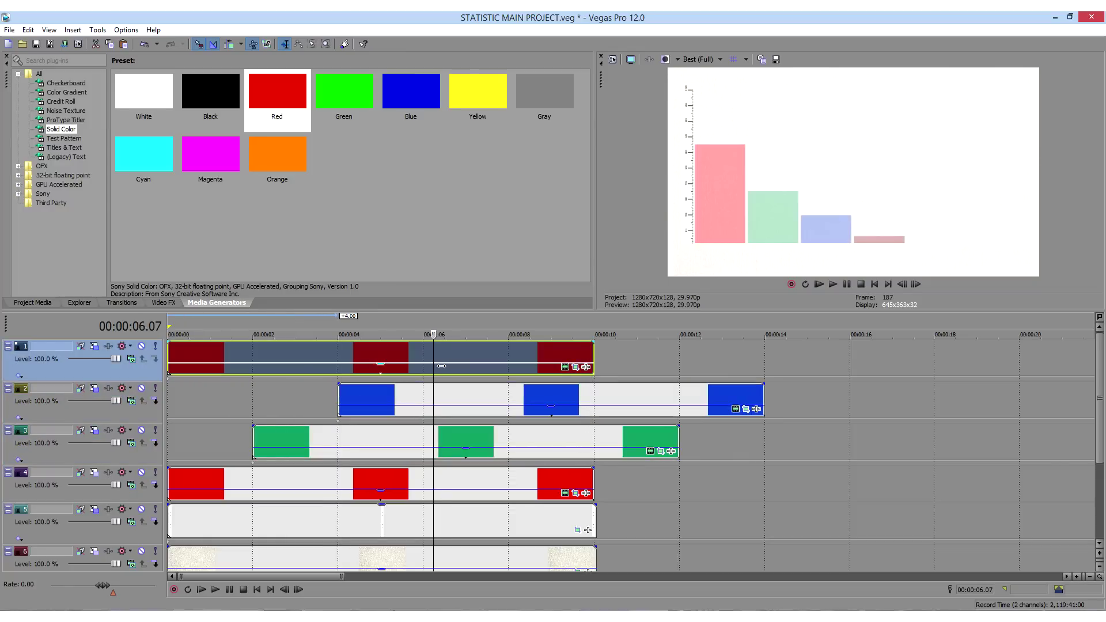
left_click_drag(184, 353, 440, 352)
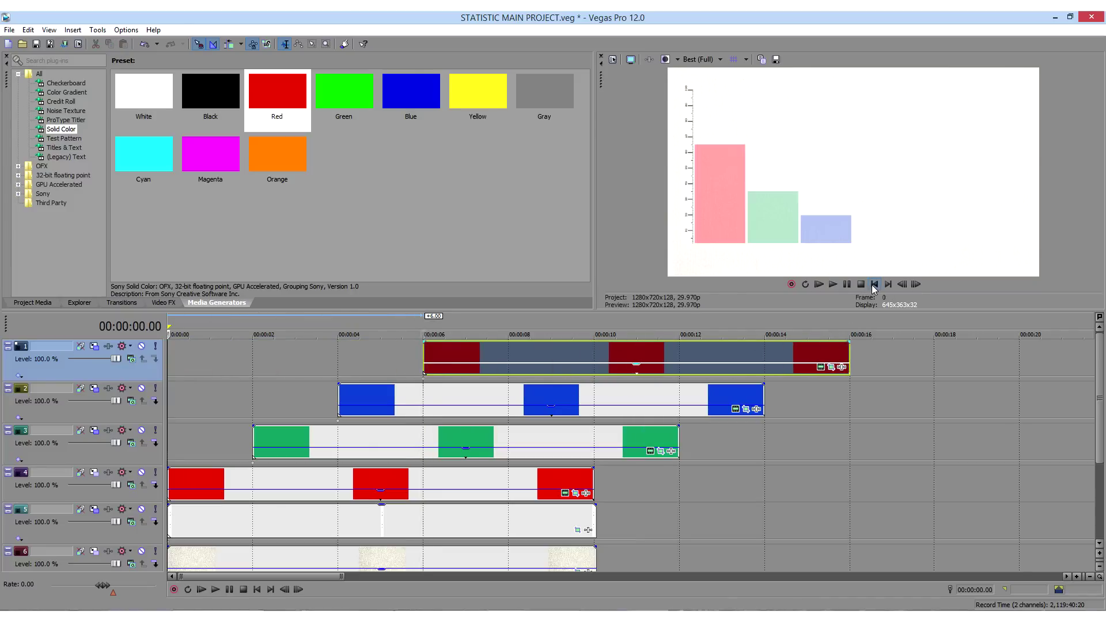
- Play the sequence from the start to review the four bars growing one after another
key("Home")
key("space")
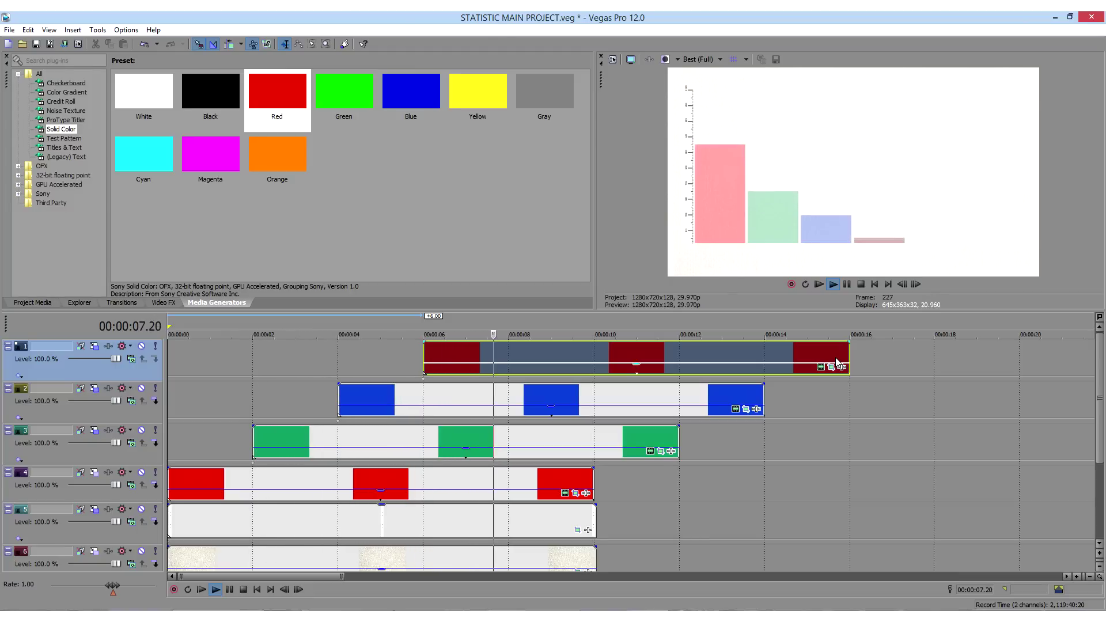
key("Return")
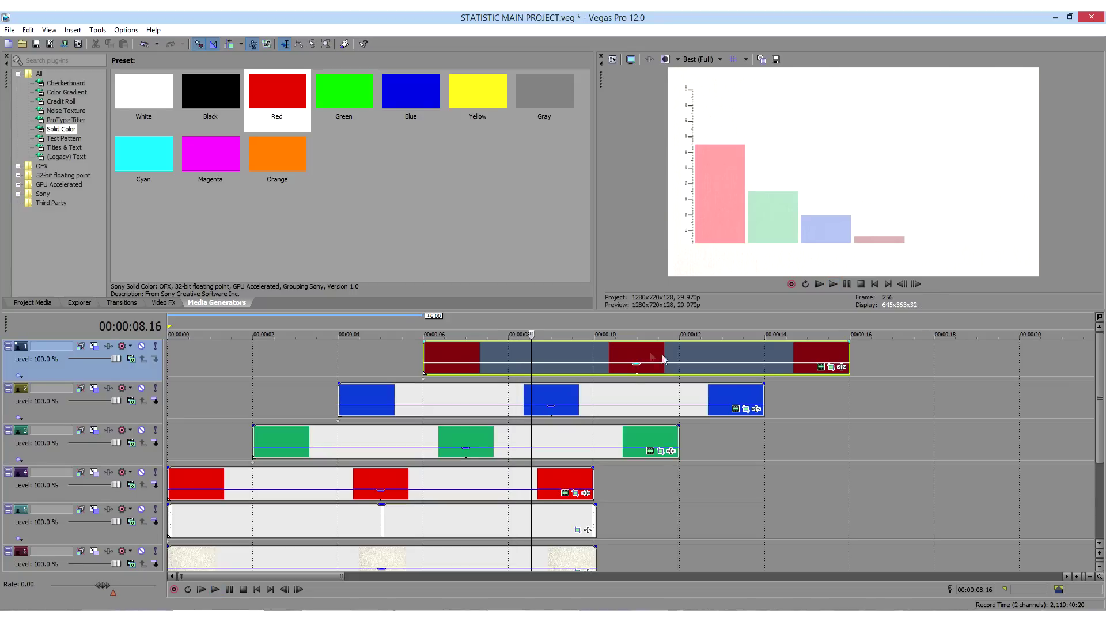
- Open the Percentage counting.veg project and examine its percentage counter at several points along the timeline
left_click_drag(585, 296, 584, 191)
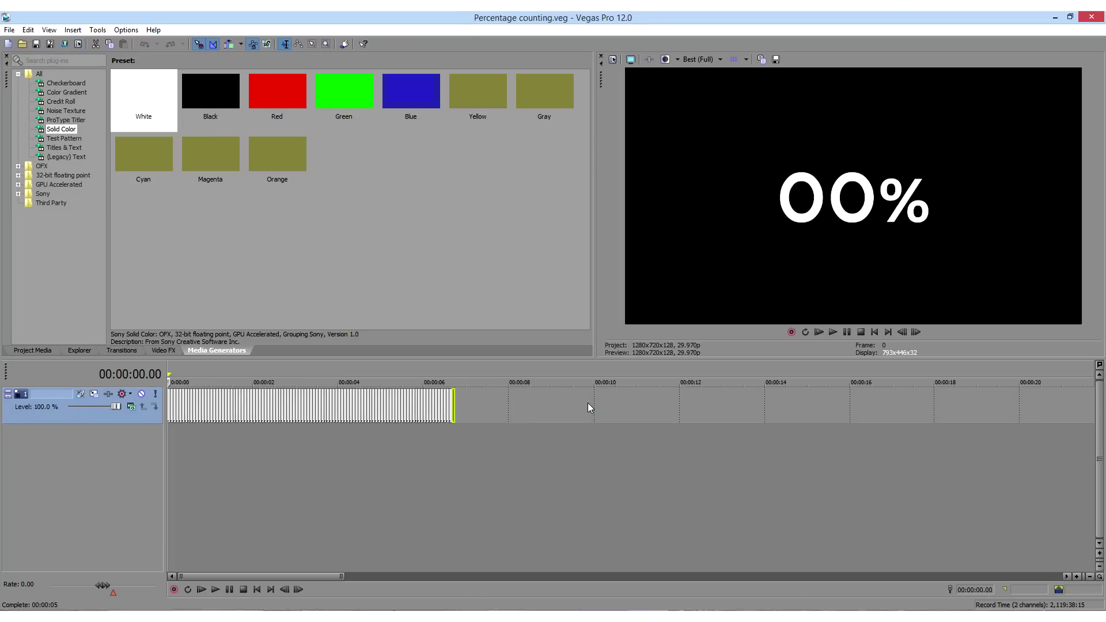
left_click(237, 447)
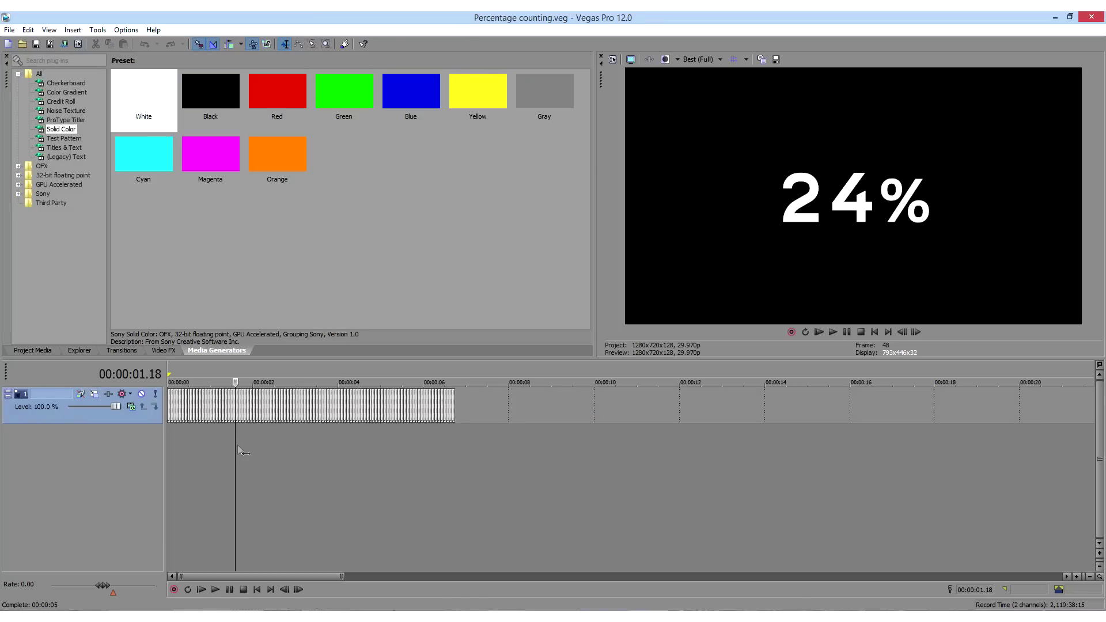
left_click(283, 461)
scroll(209, 457, "up", 5)
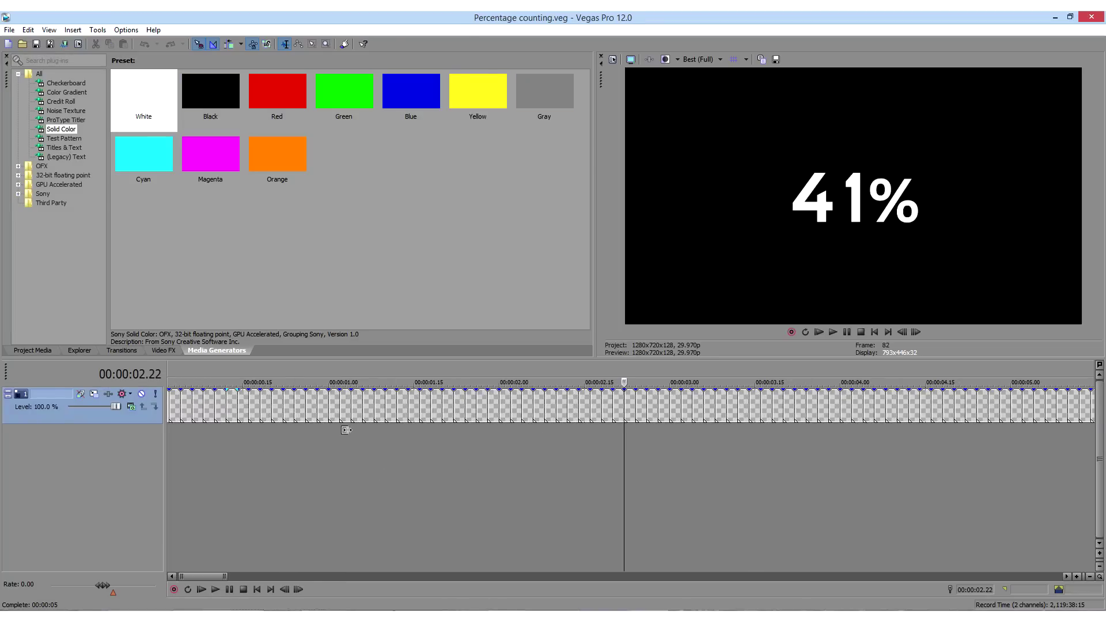
- Play the percentage counter from the start and stop it at 00:00:04.05
left_click(259, 589)
key("space")
scroll(334, 449, "down", 3)
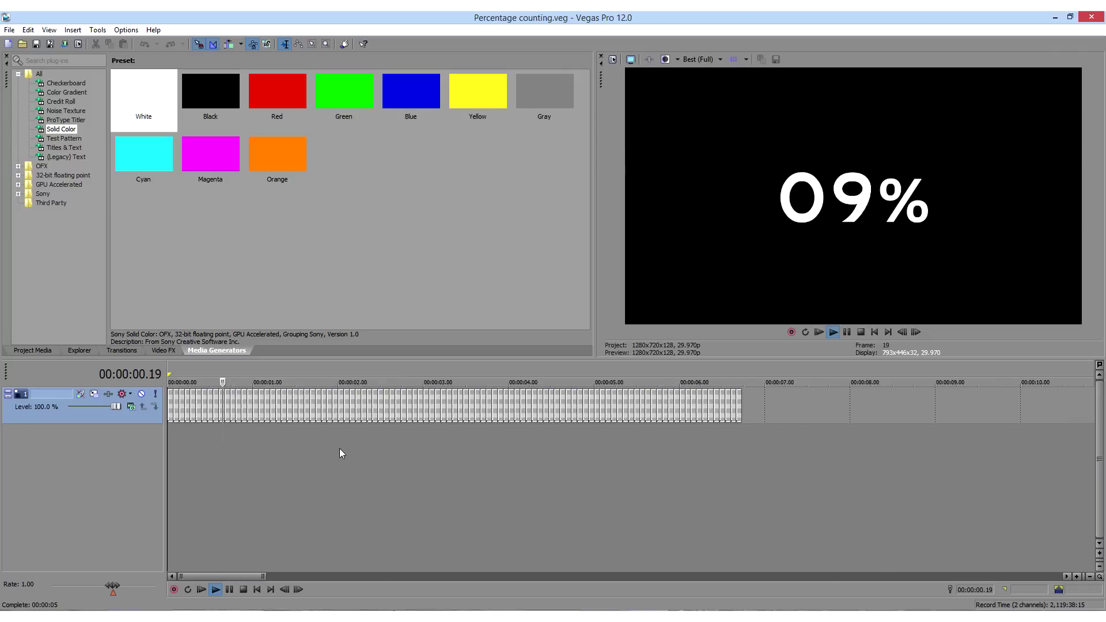
scroll(340, 454, "down", 3)
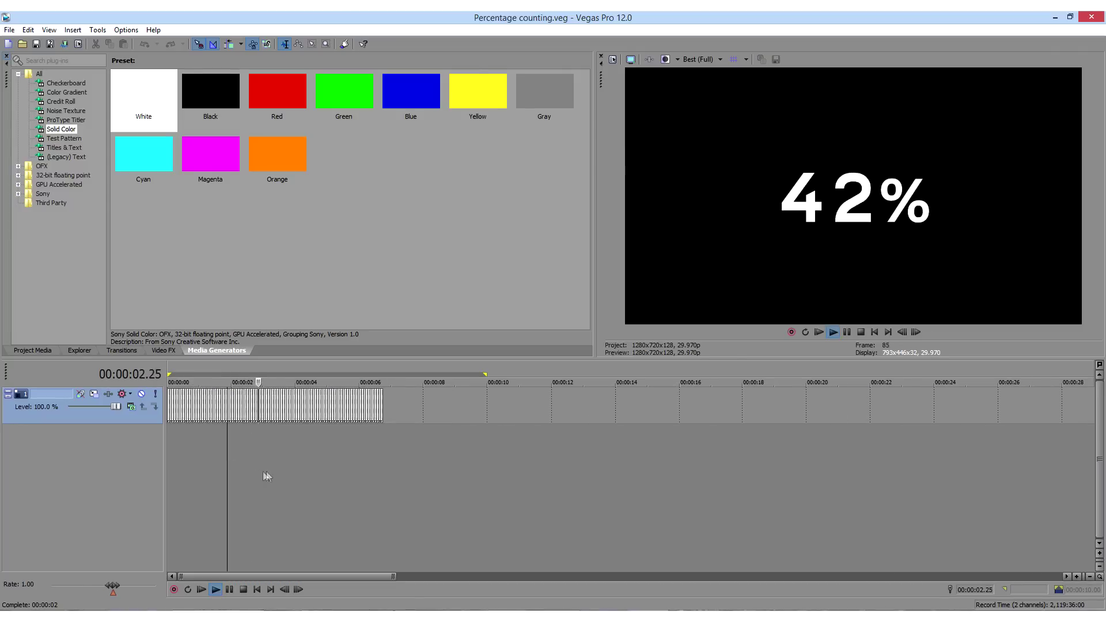
key("Return")
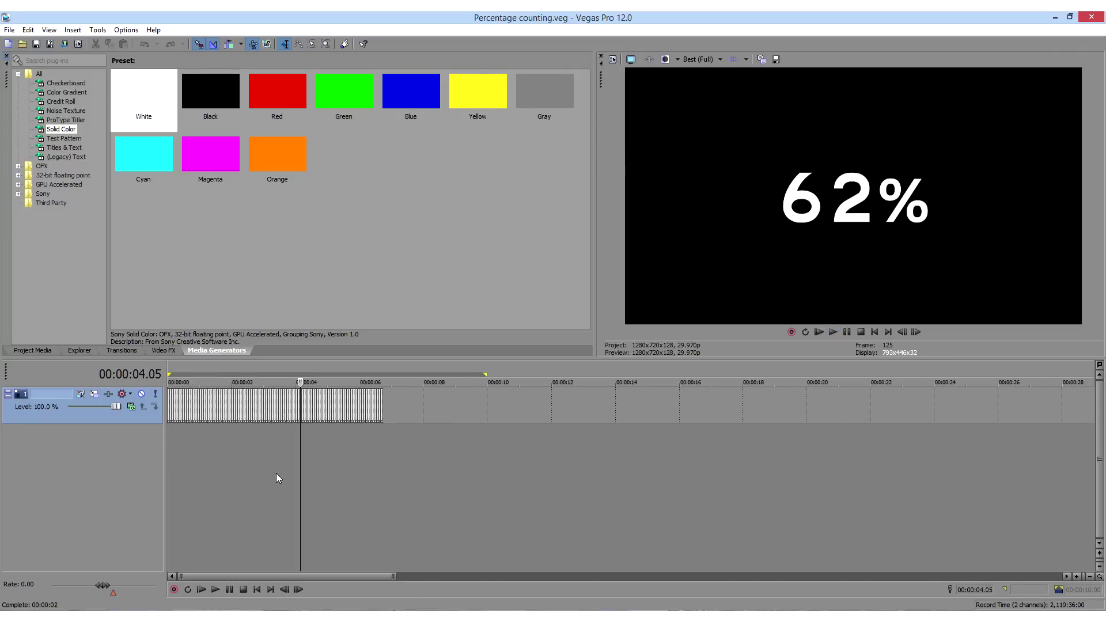
- Delete all counter events from 00:00:04.12 onward and extend the 65% event to about 00:00:10.00
key("Right")
key("Right")
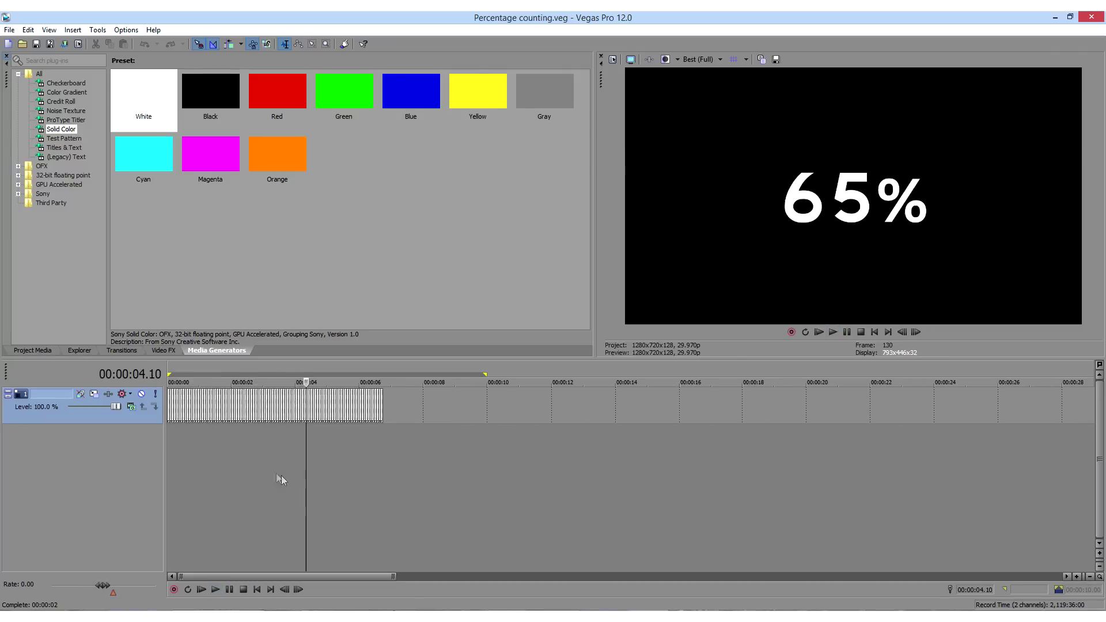
scroll(322, 493, "up", 3)
key("Right")
key("Right")
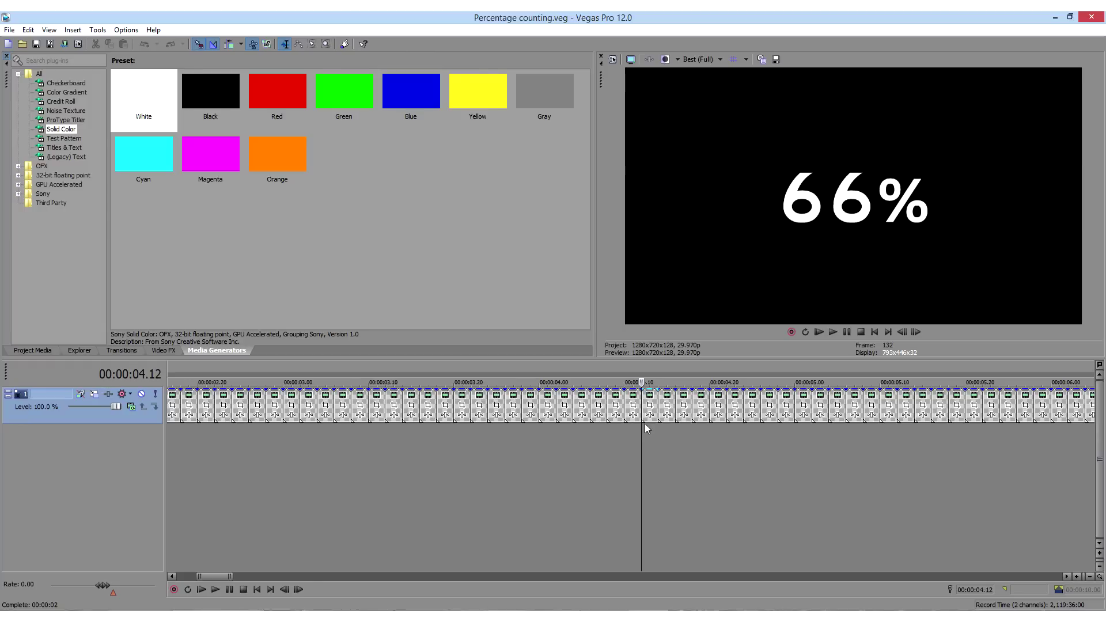
key("Delete")
scroll(657, 444, "down", 3)
key("d")
key("d")
left_click_drag(748, 435, 1031, 416)
key("ctrl+d")
key("Delete")
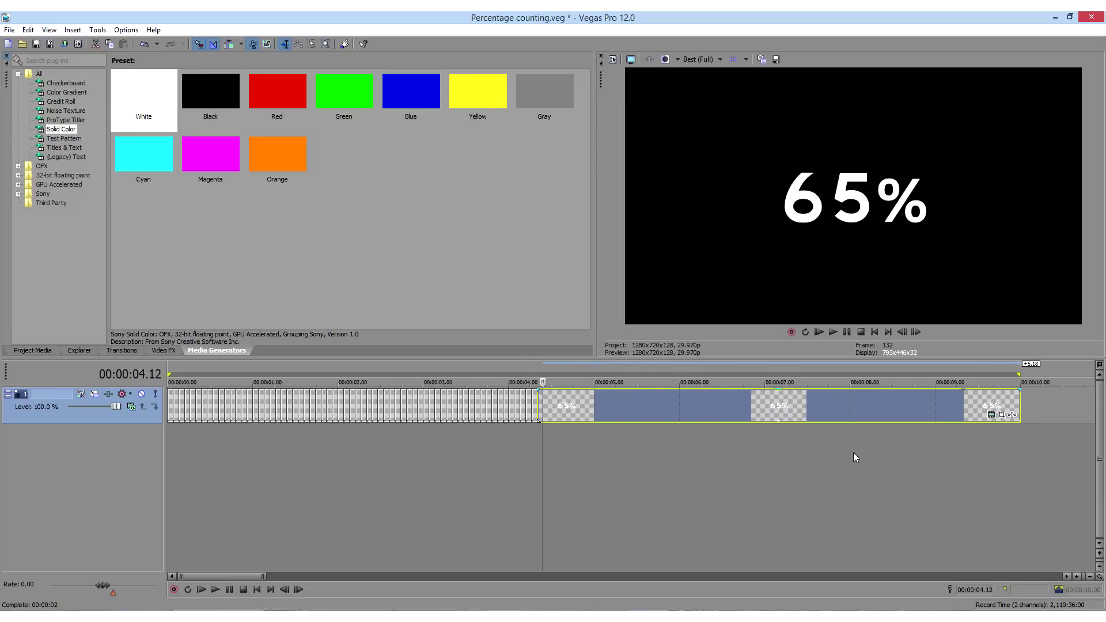
- Play the end of the count to check the hold on 65% and save the project under the name 65%
left_click(492, 509)
key("space")
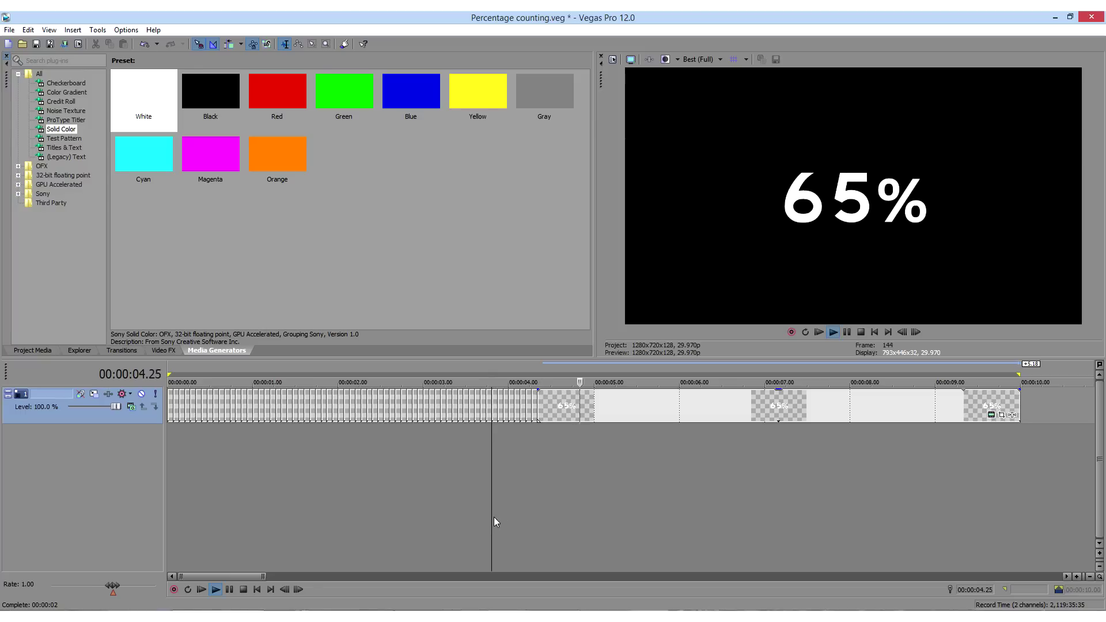
key("Return")
left_click(9, 30)
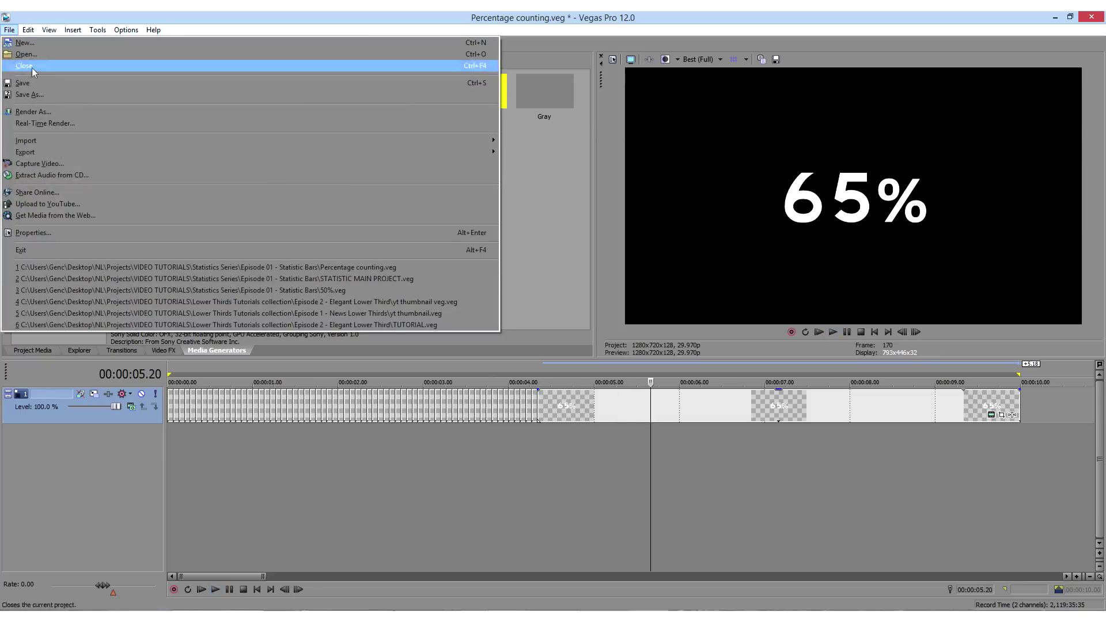
left_click(29, 95)
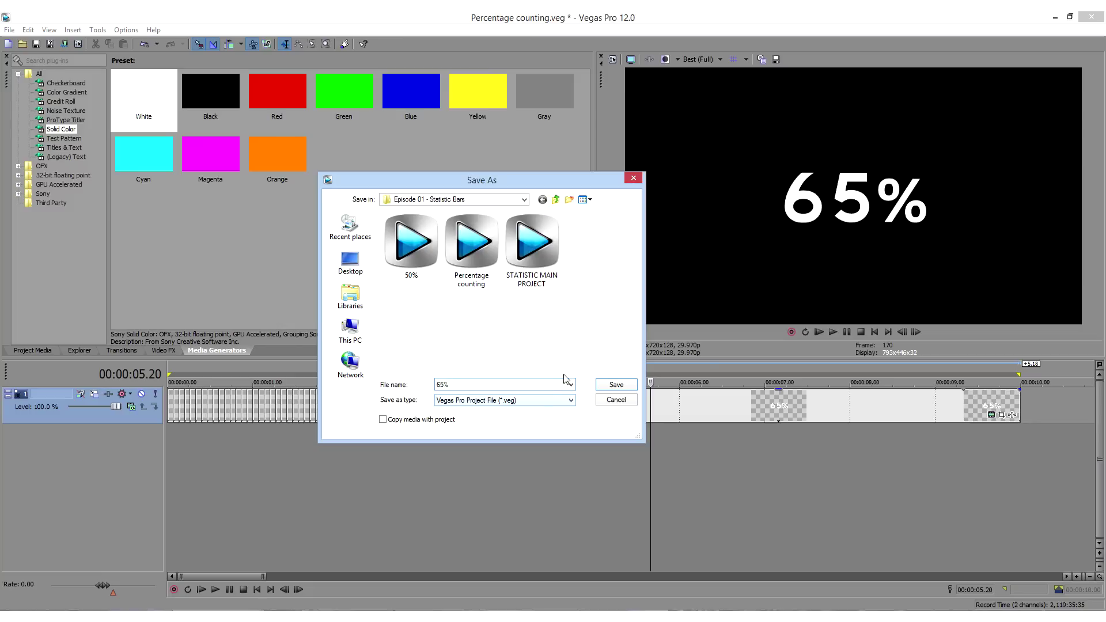
left_click(606, 386)
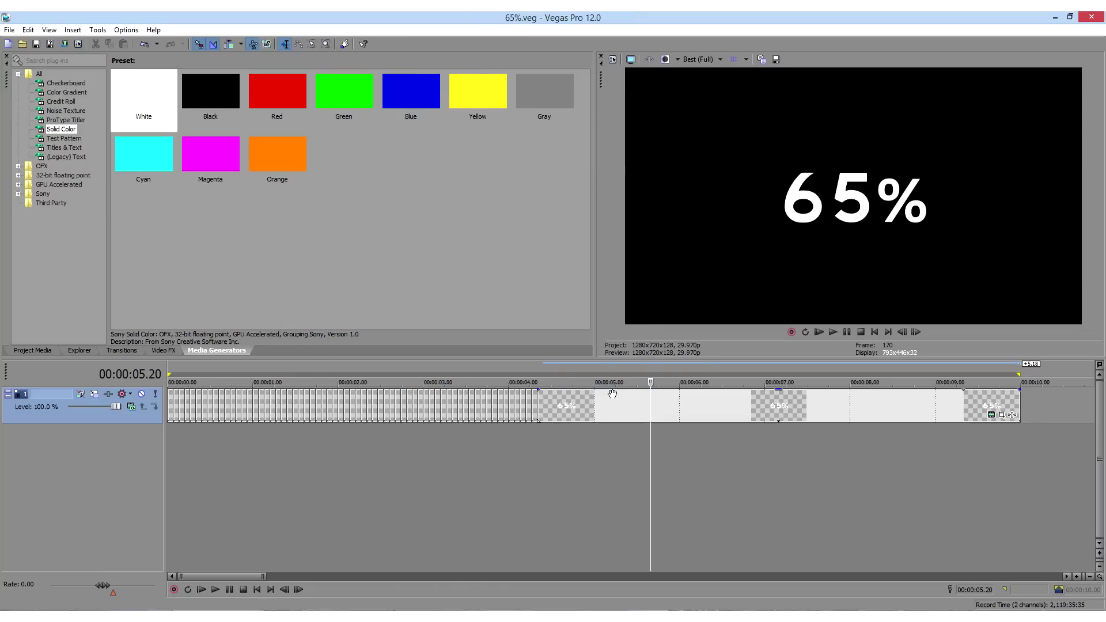
- Delete every counter event after 35% and extend the 35% event to about 00:00:10.00
left_click(292, 469)
key("space")
key("Return")
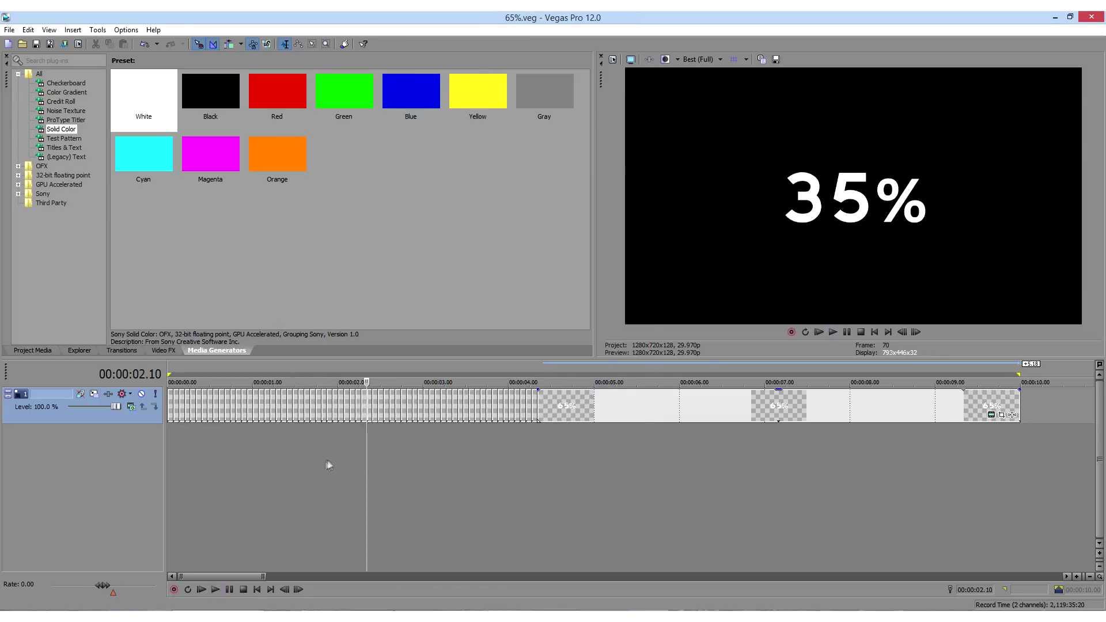
scroll(311, 469, "up", 3)
left_click(653, 406)
scroll(656, 408, "down", 3)
left_click(693, 416, "shift")
key("Delete")
left_click_drag(370, 413, 1028, 420)
- Play the shortened count up to 35% and save the project as a separate file named 35%
left_click(316, 459)
key("space")
key("Return")
left_click(9, 30)
left_click(23, 96)
type("35")
key("Return")
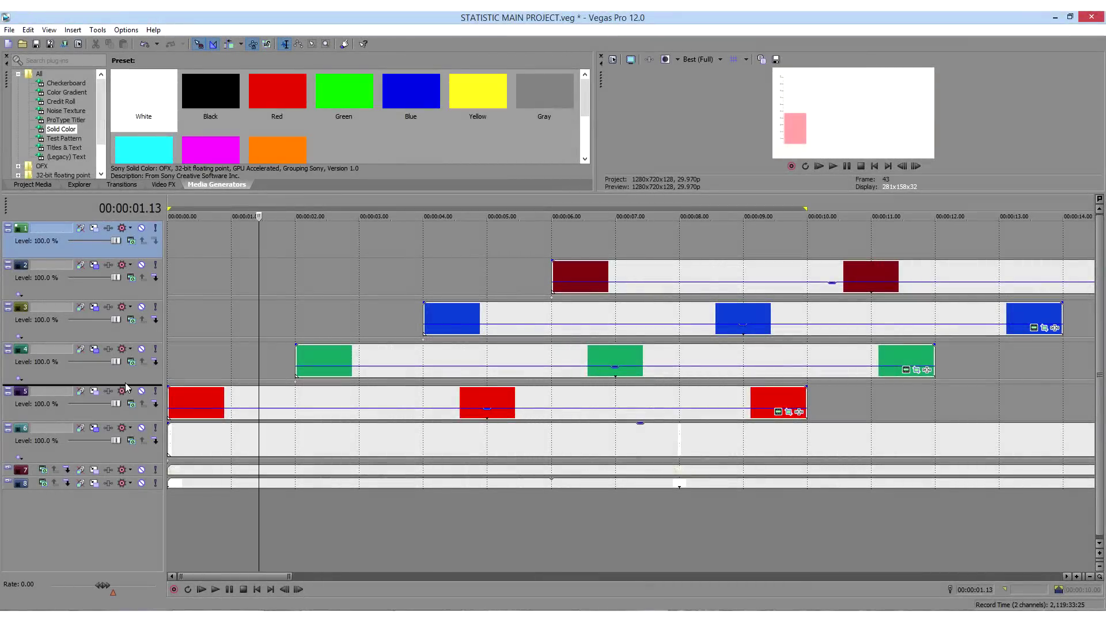
- In STATISTIC MAIN PROJECT.veg, move the empty track directly above the red bar's track and insert the 65% project at its start
left_click_drag(126, 387, 127, 388)
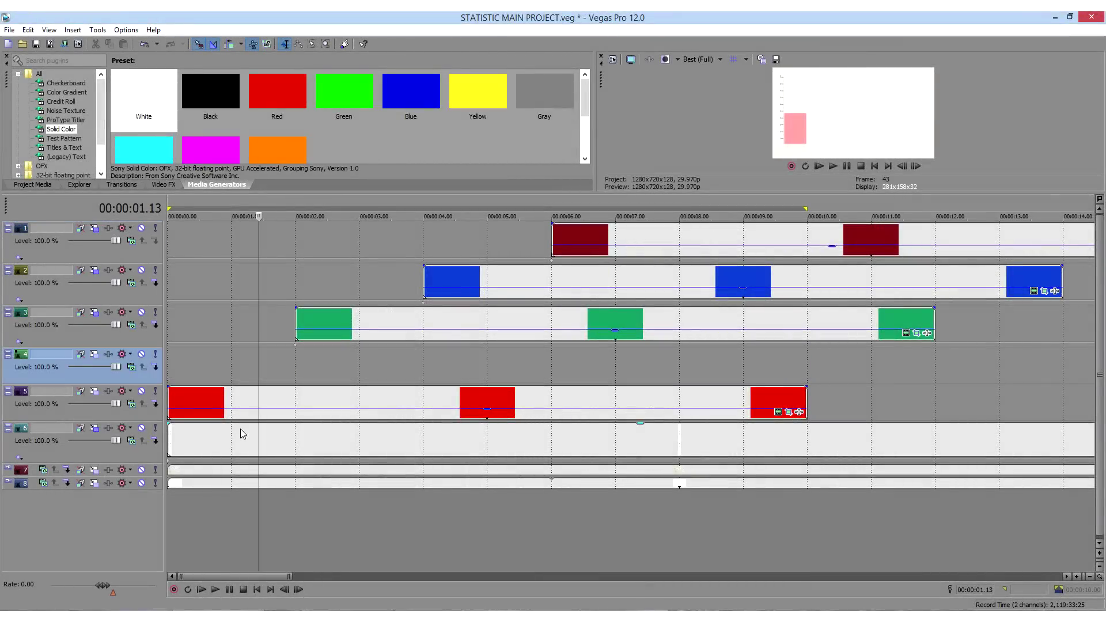
left_click(489, 608)
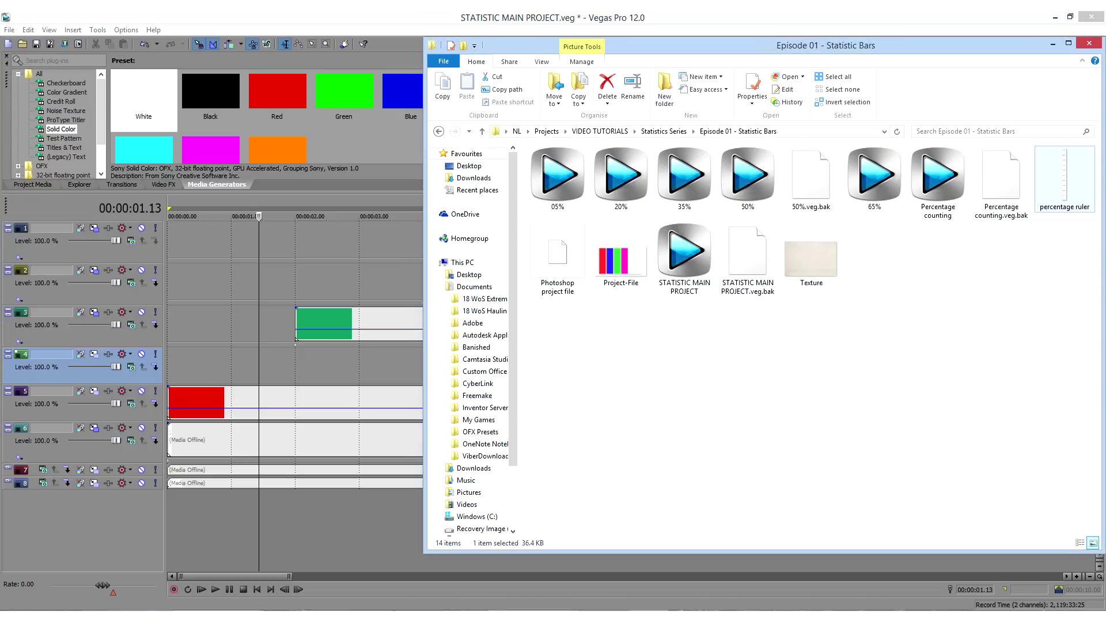
left_click(638, 370)
left_click_drag(875, 179, 172, 362)
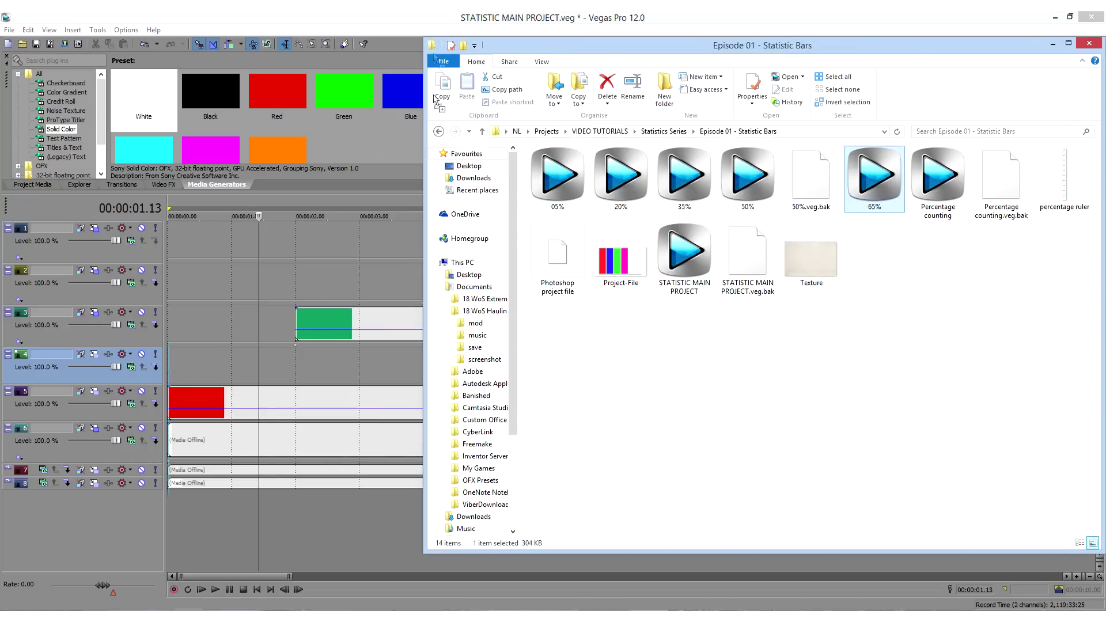
left_click(337, 13)
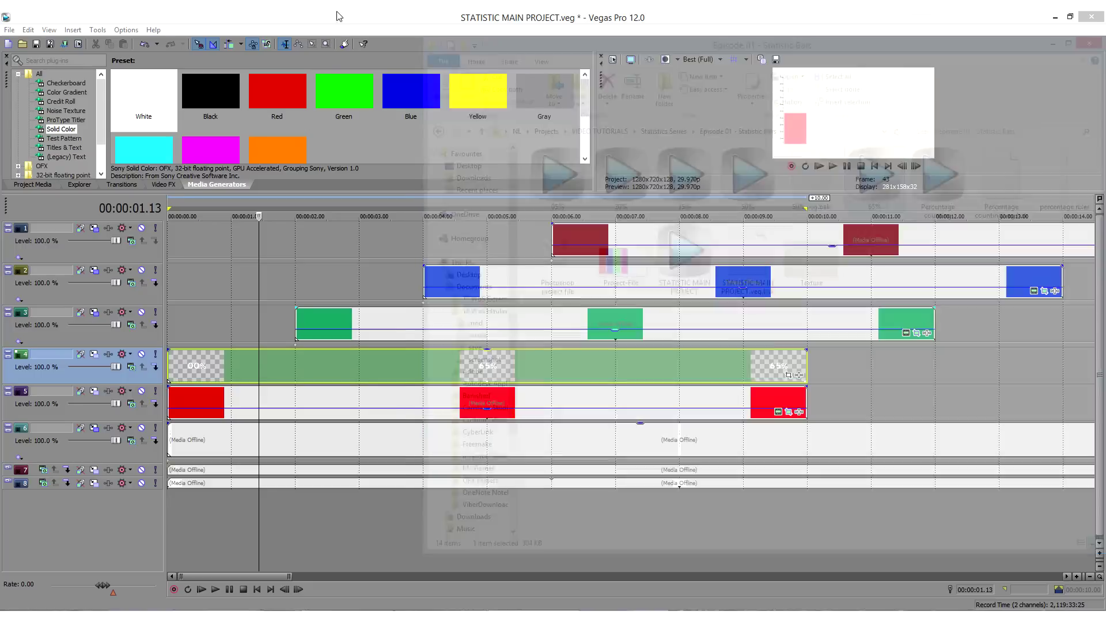
- Enlarge the video preview and shrink the 65% counter in Event Pan/Crop with aspect ratio locked and width set to 5,000.0
left_click_drag(568, 210, 569, 335)
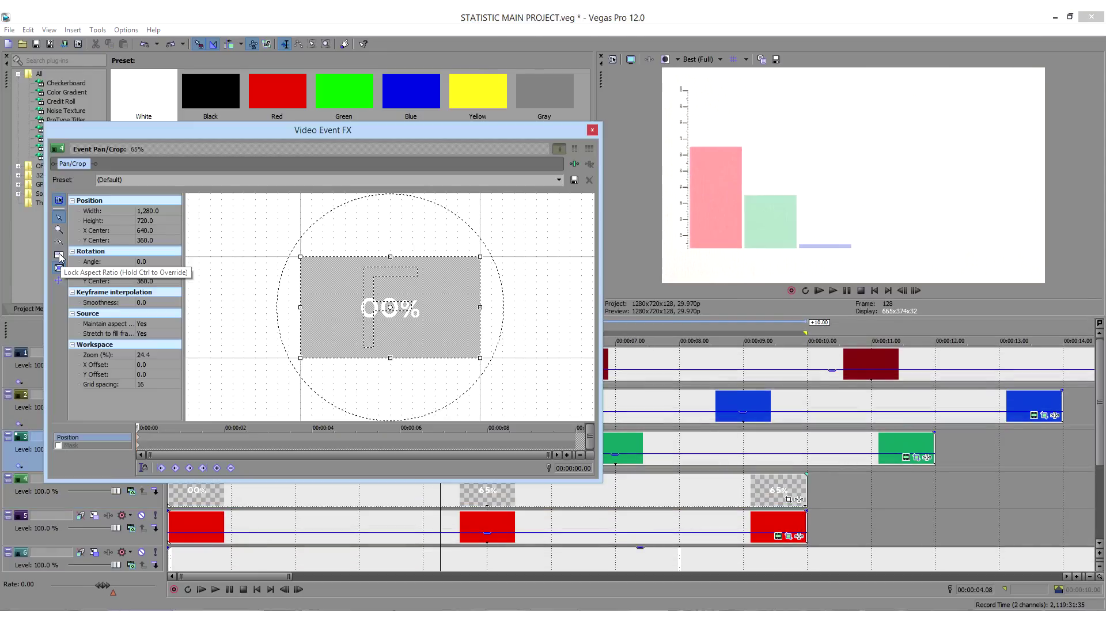
left_click(59, 255)
left_click_drag(346, 268, 340, 156)
scroll(382, 285, "down", 5)
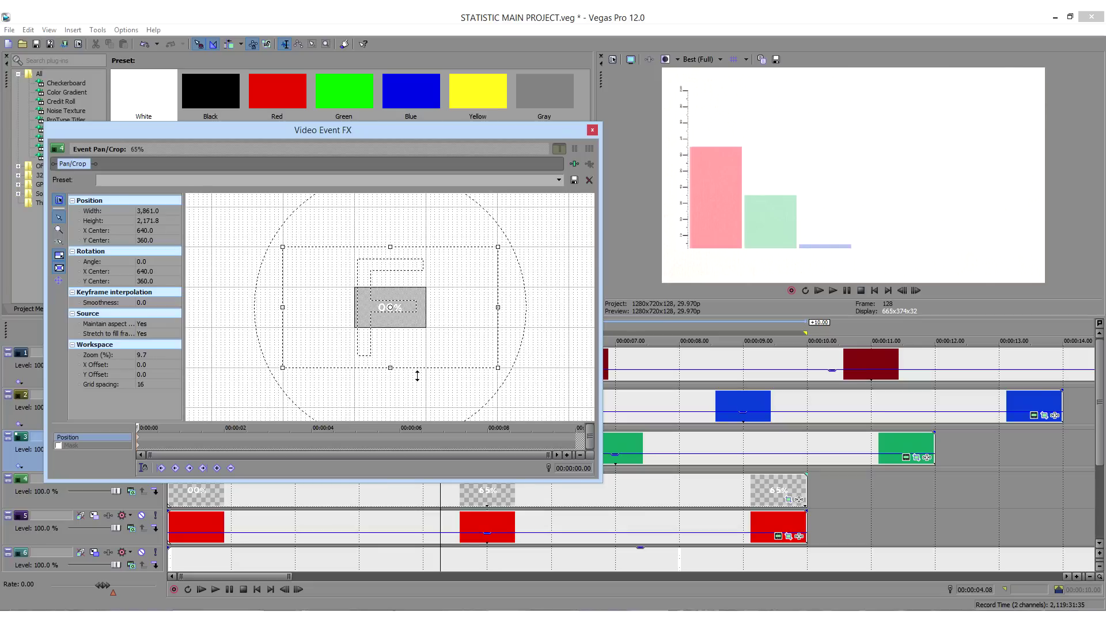
left_click_drag(412, 351, 482, 352)
left_click_drag(461, 292, 468, 303)
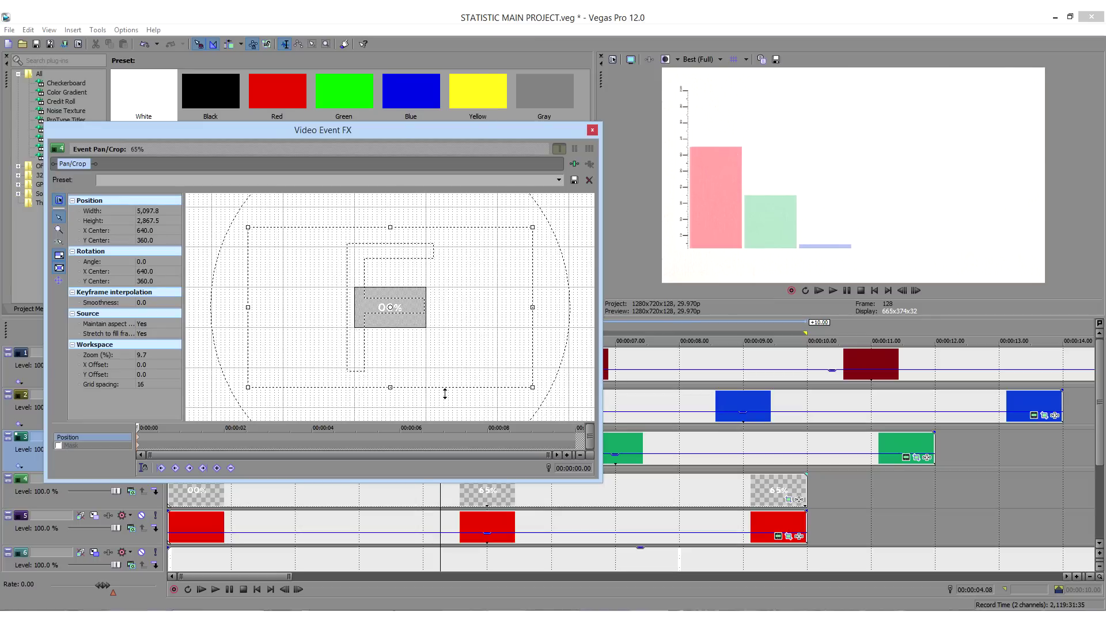
scroll(445, 394, "up", 1)
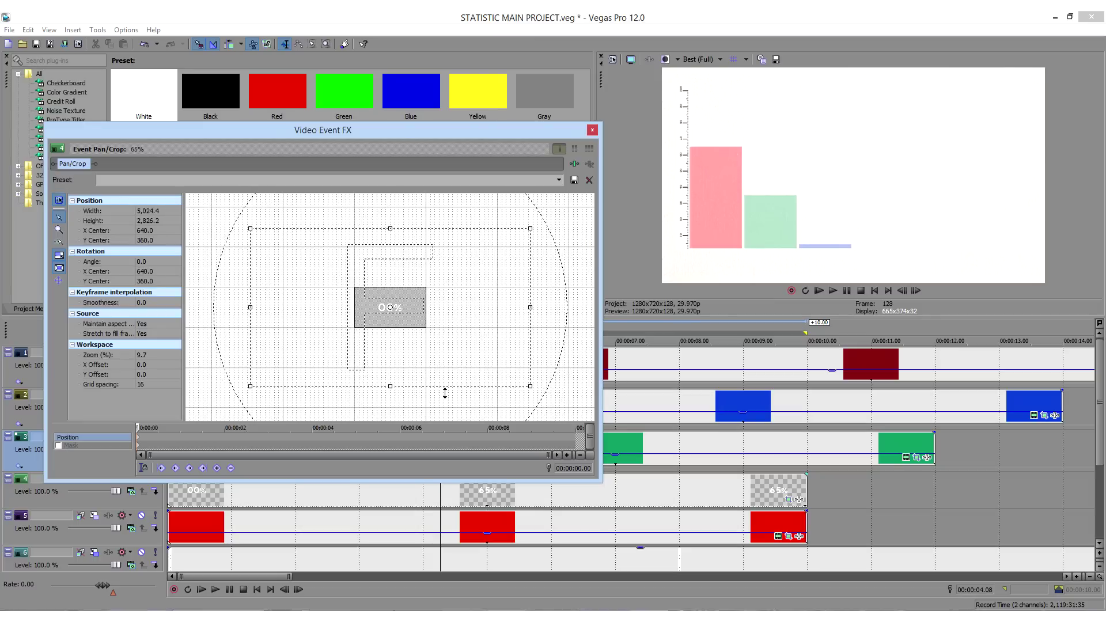
left_click(153, 211)
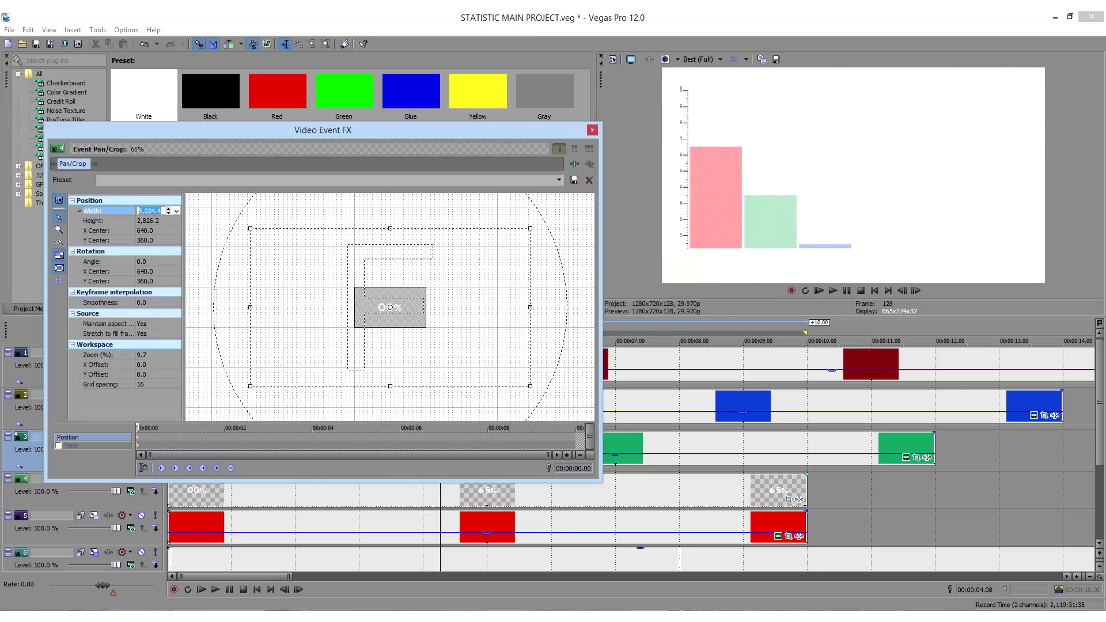
key("Return")
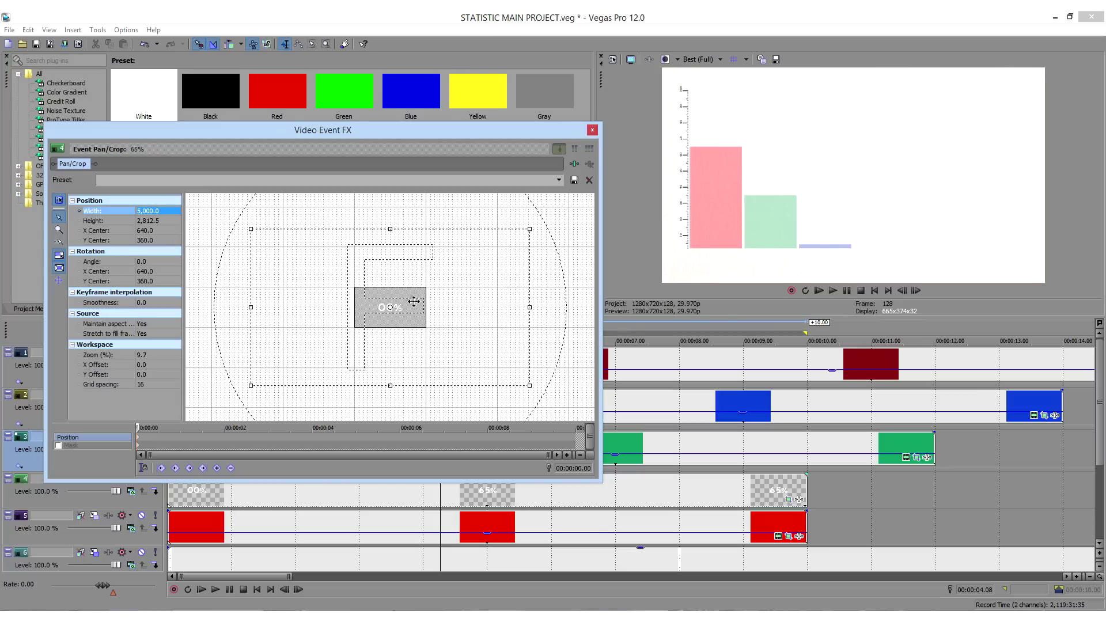
- Place the 65% counter just above the full-height red bar at X center 2,446.8, Y center 855.6, with a position keyframe at 00:00:02
left_click_drag(464, 314, 496, 350)
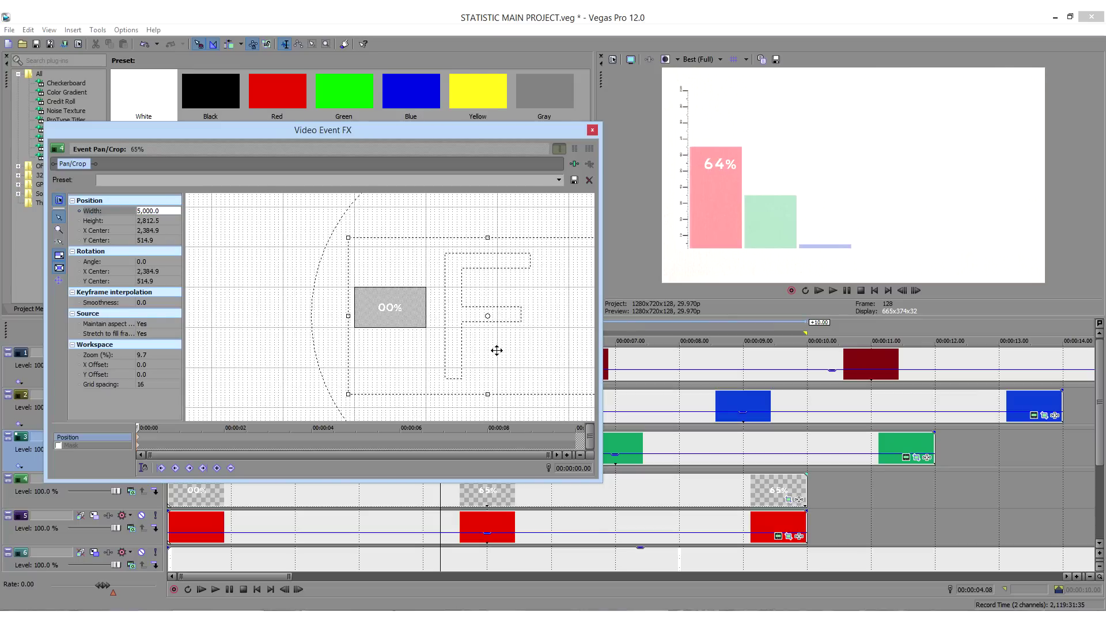
left_click(258, 589)
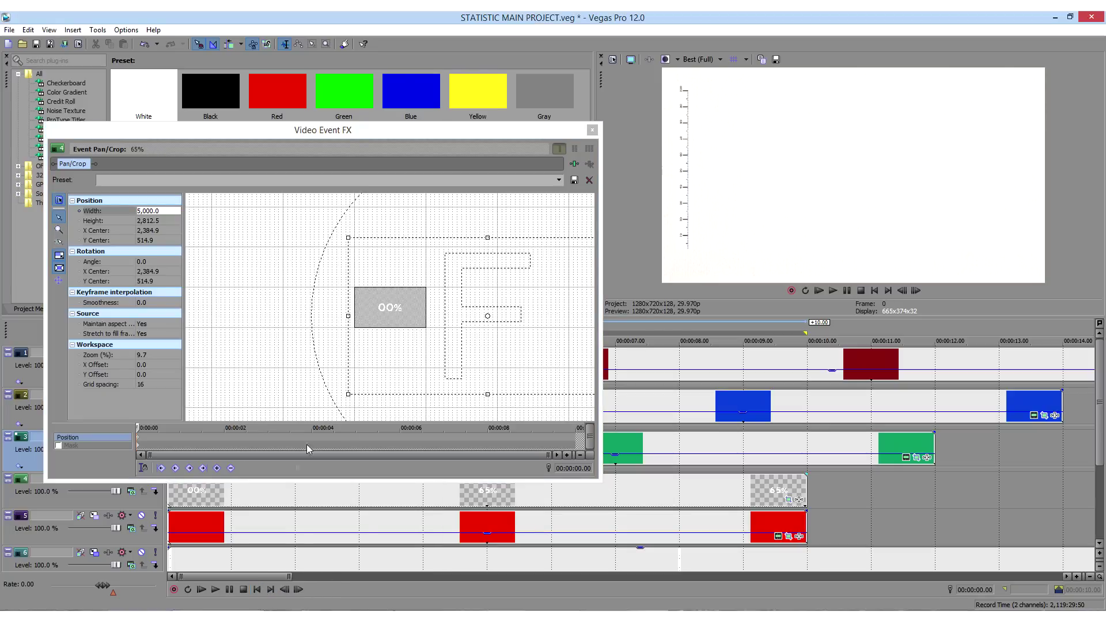
left_click(503, 537)
left_click_drag(425, 332, 430, 350)
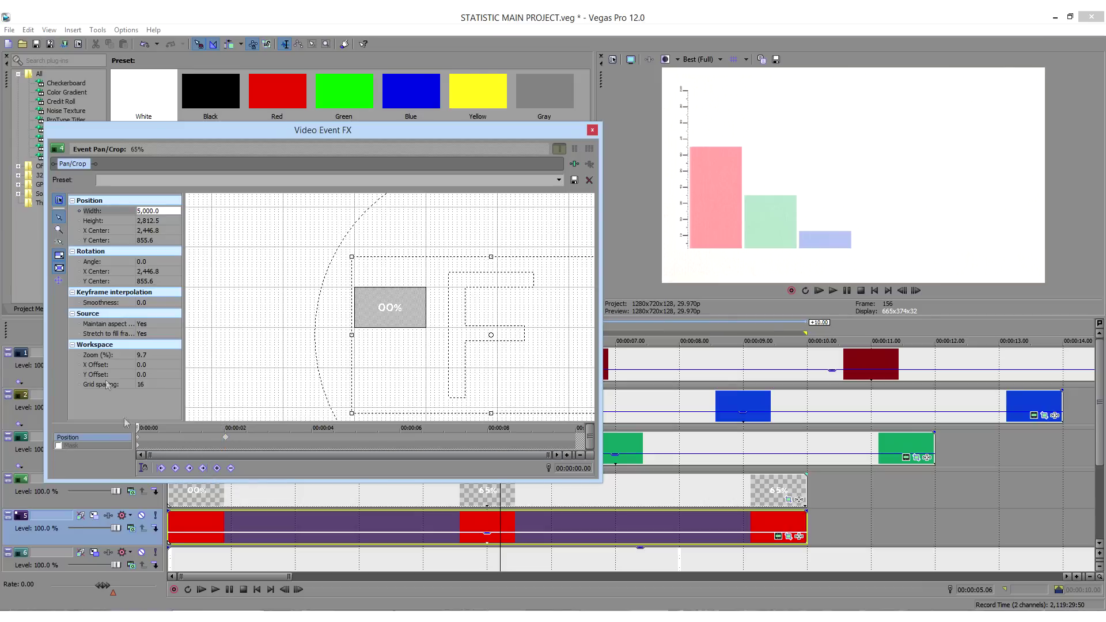
- Move the counter to the red bar's base in the first keyframe, Y center -507.3, and play the rising animation
left_click(59, 281)
left_click(256, 589)
left_click(417, 382)
left_click_drag(420, 343, 419, 303)
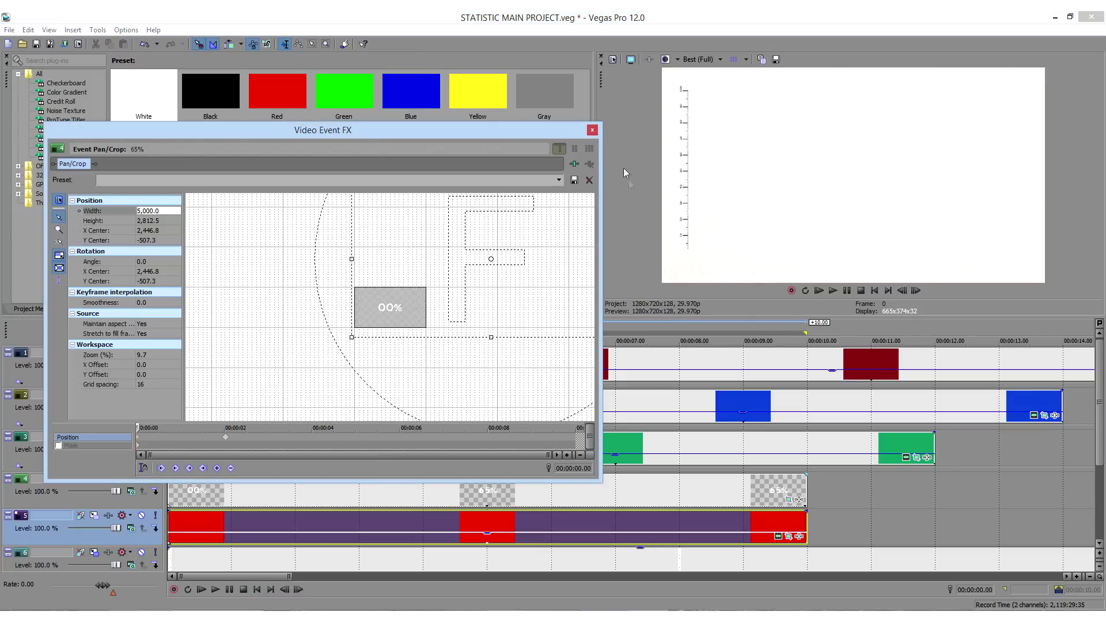
left_click(592, 130)
key("space")
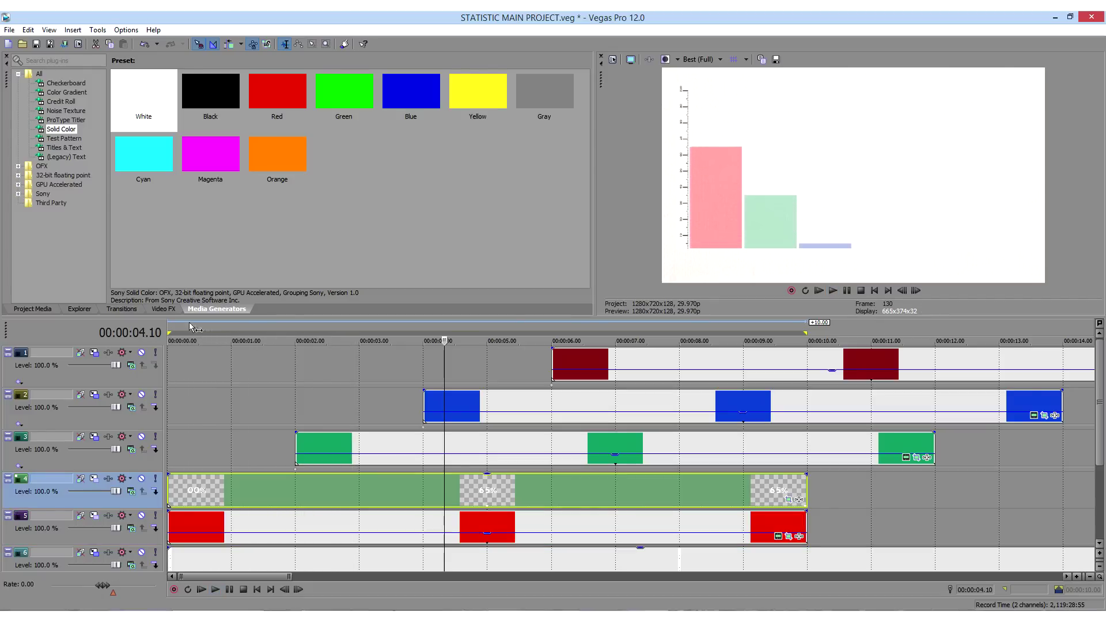
- Apply the default Levels video effect to the 65% counter event on track 4
left_click(164, 308)
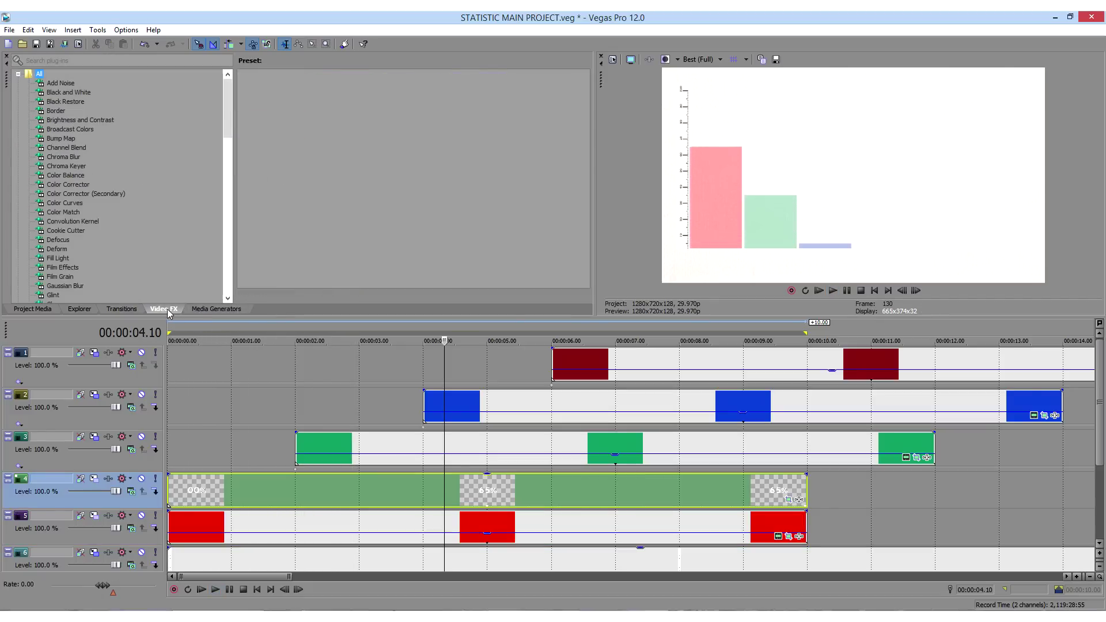
left_click(60, 252)
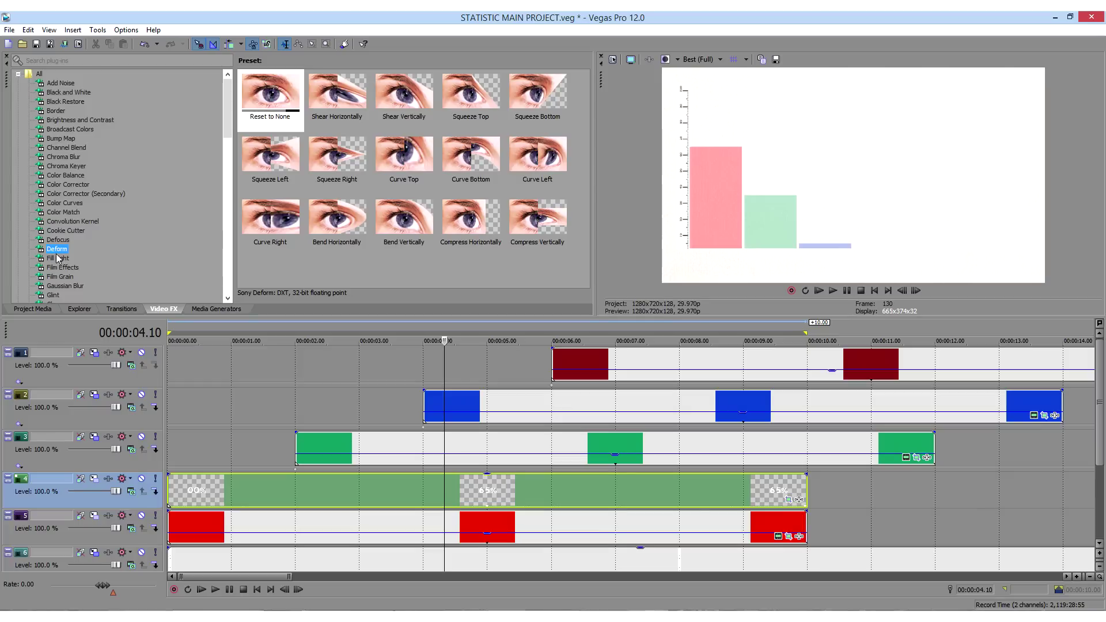
key("Down")
key("Down")
key("Down")
key("Down")
key("Down")
key("Down")
key("Down")
key("Down")
key("Down")
key("Down")
key("Down")
key("Down")
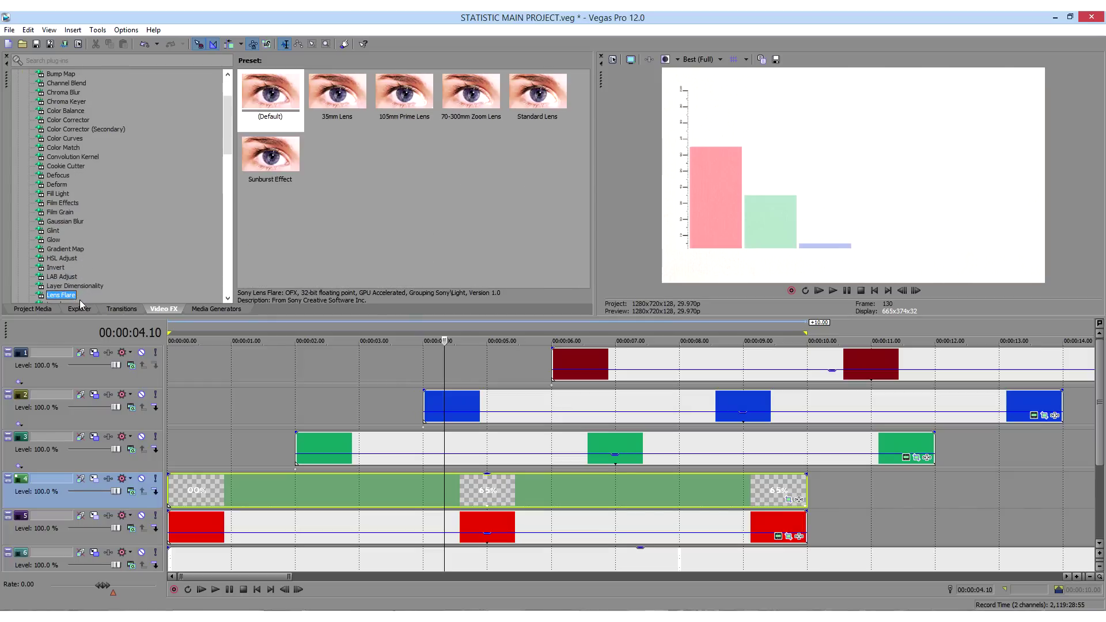
left_click_drag(230, 147, 229, 162)
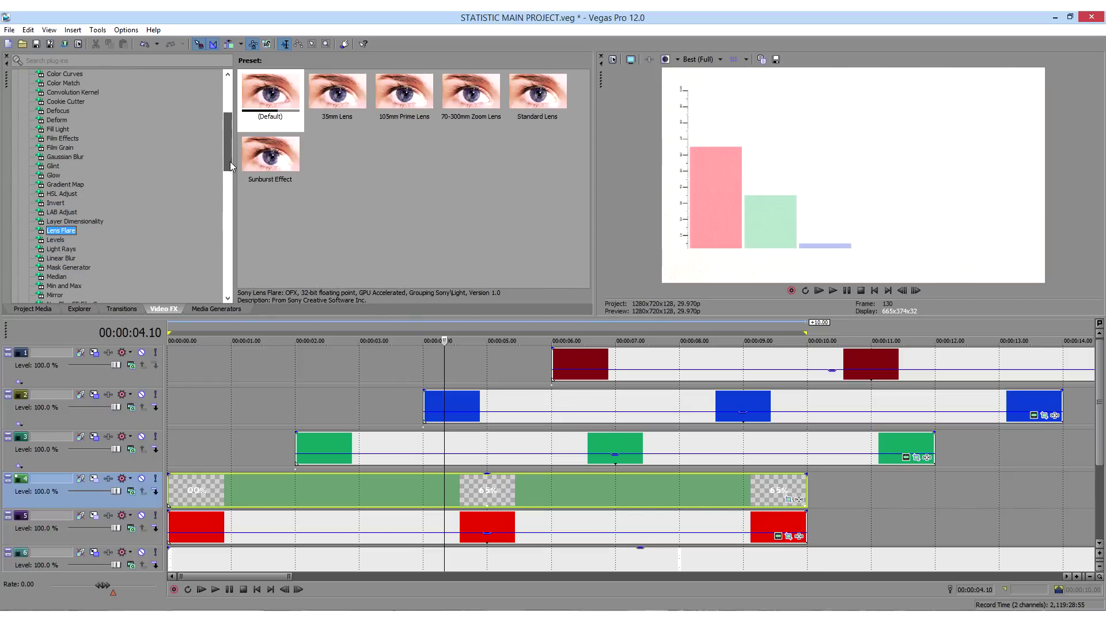
left_click(55, 240)
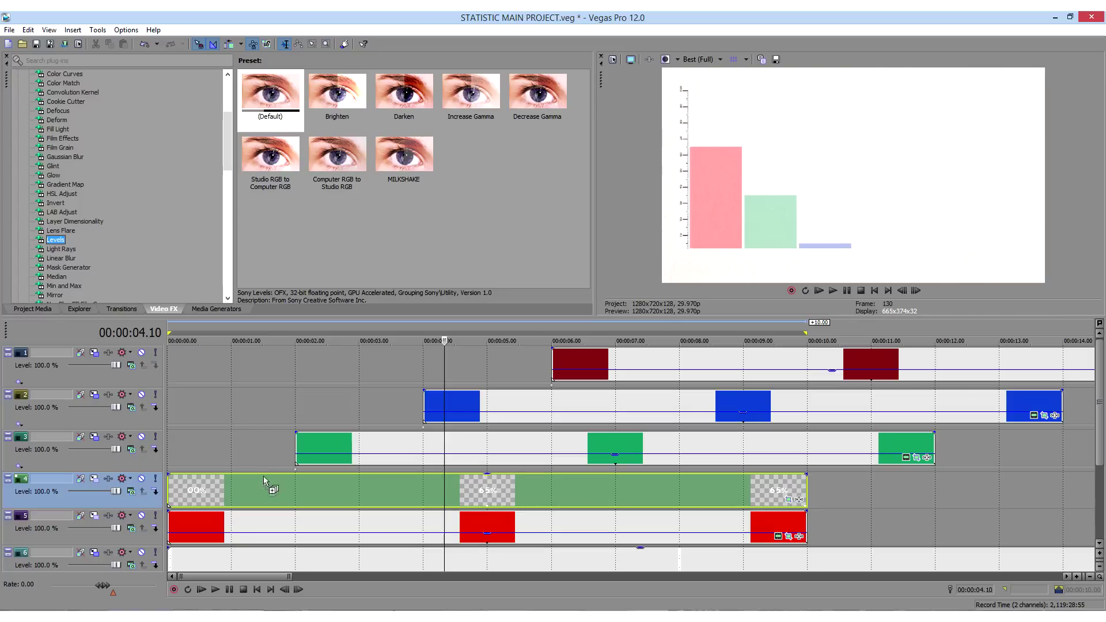
left_click_drag(264, 475, 261, 482)
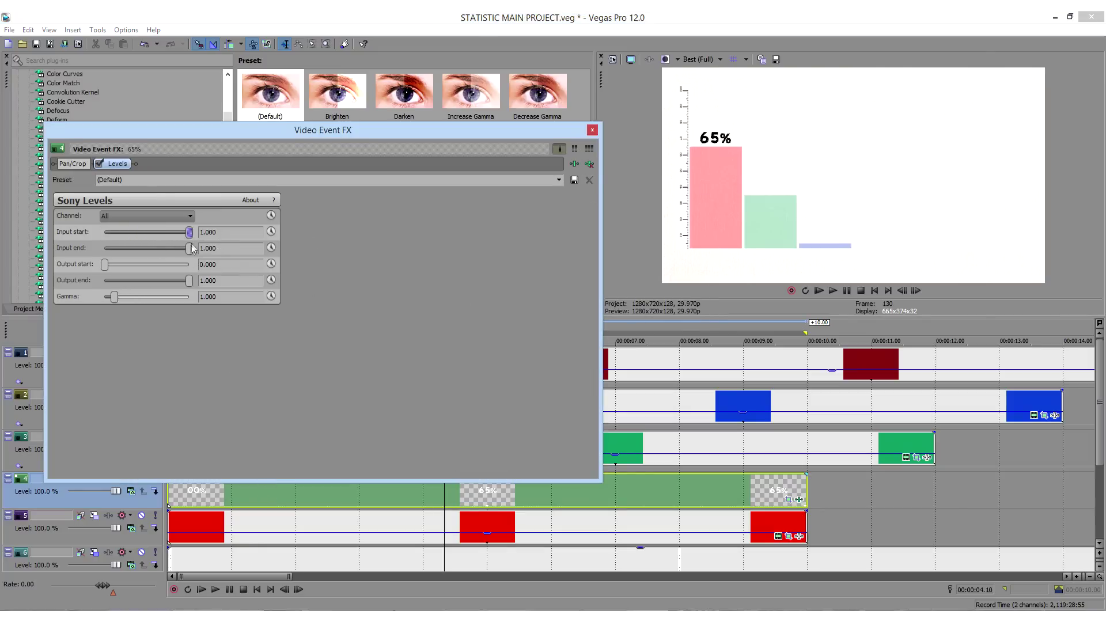
- Turn the counter gray in Levels: input start 1.000, input end 0.000, output start 0.500, output end 0.000, gamma 0.450, with the preview enlarged
left_click_drag(150, 255, 55, 255)
left_click_drag(668, 315, 686, 441)
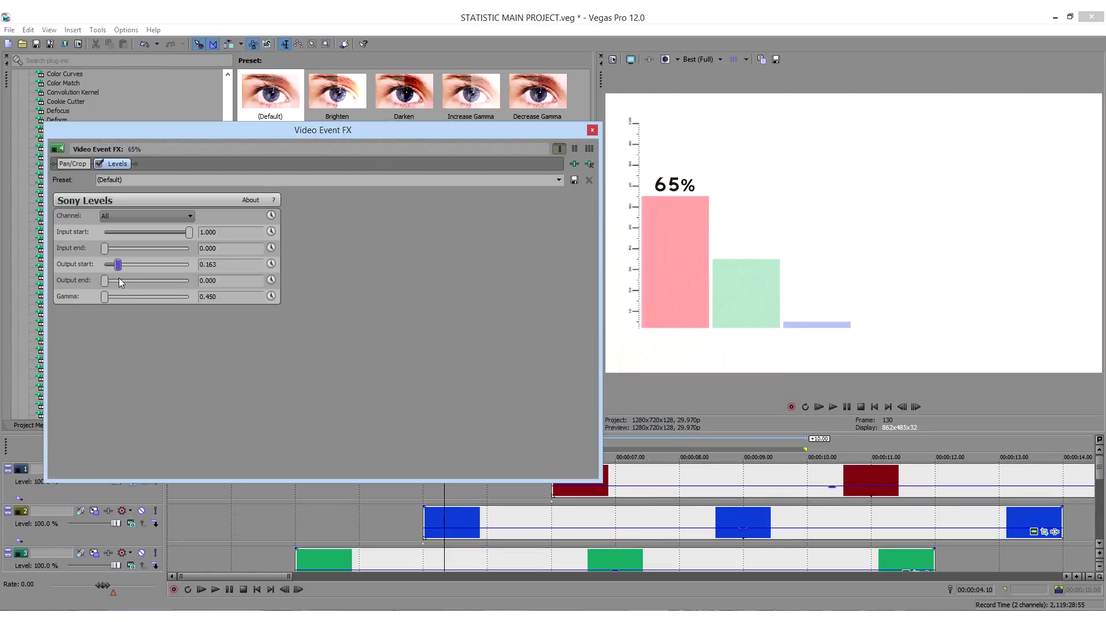
left_click_drag(119, 277, 148, 268)
left_click(226, 268)
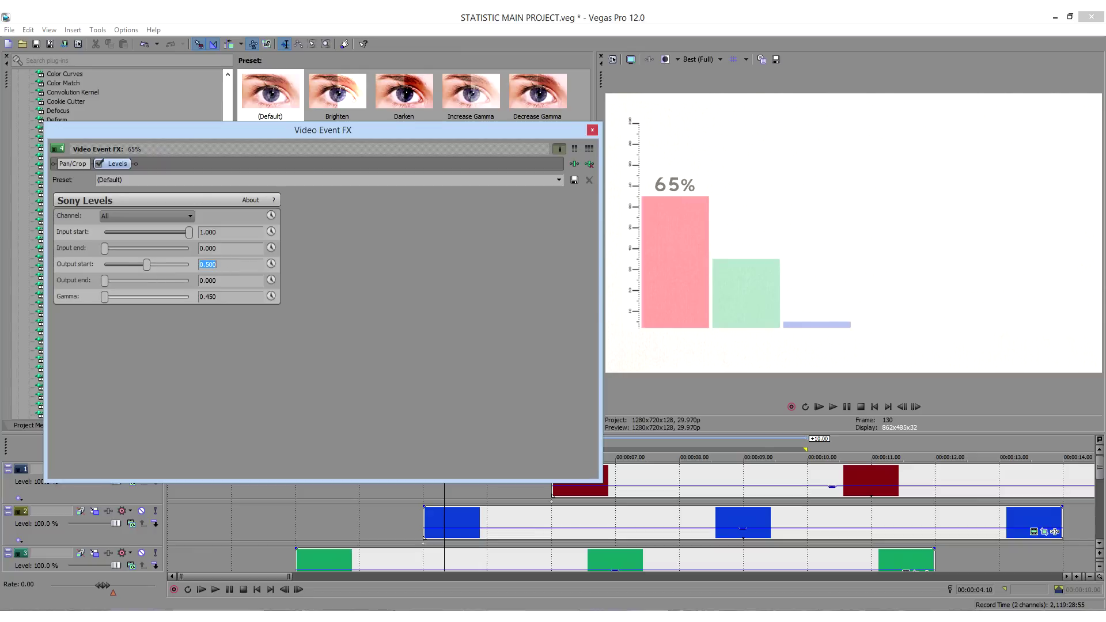
- Close the 65% counter's Levels settings and play the bar animation
left_click(592, 129)
left_click(878, 408)
key("space")
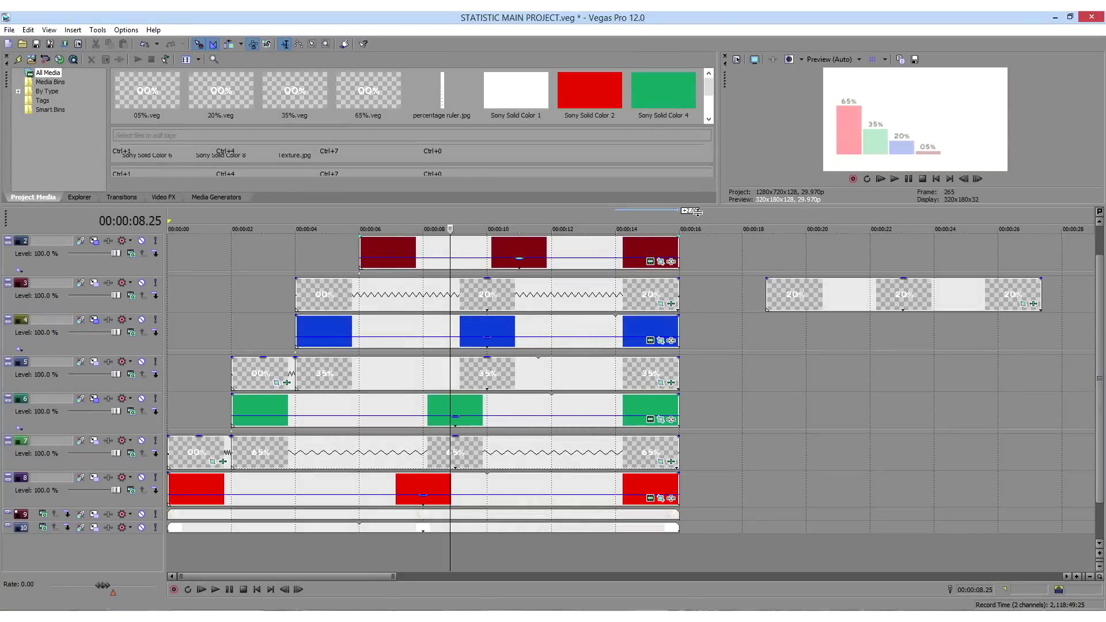
- Insert a new video track and move it directly above the 65% counter track
left_click_drag(697, 212, 692, 197)
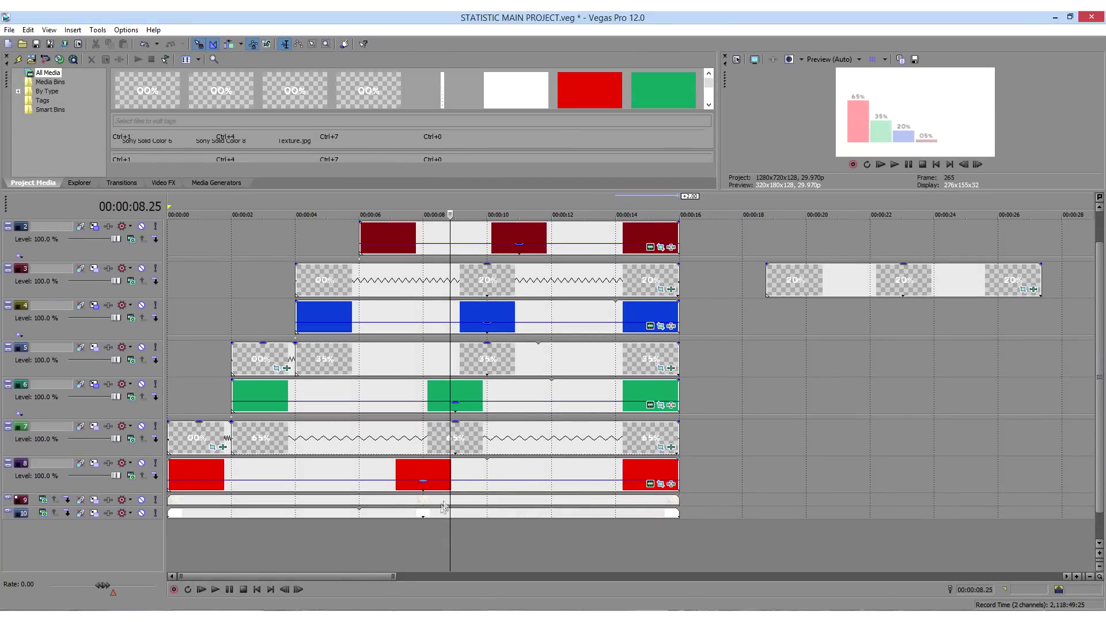
right_click(417, 524)
left_click(438, 548)
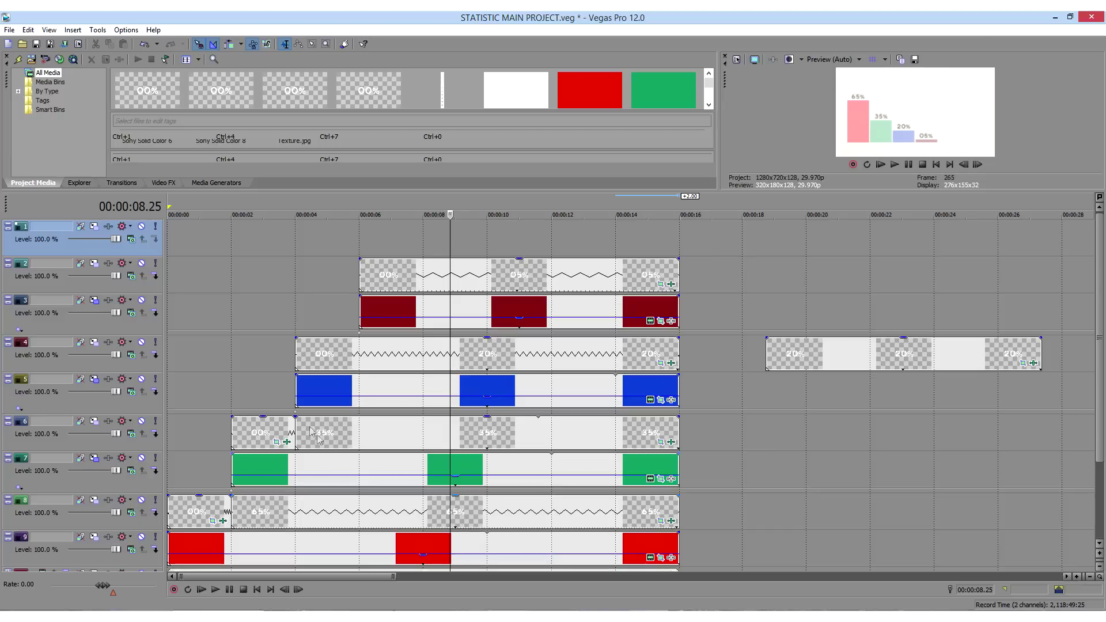
left_click_drag(140, 249, 157, 490)
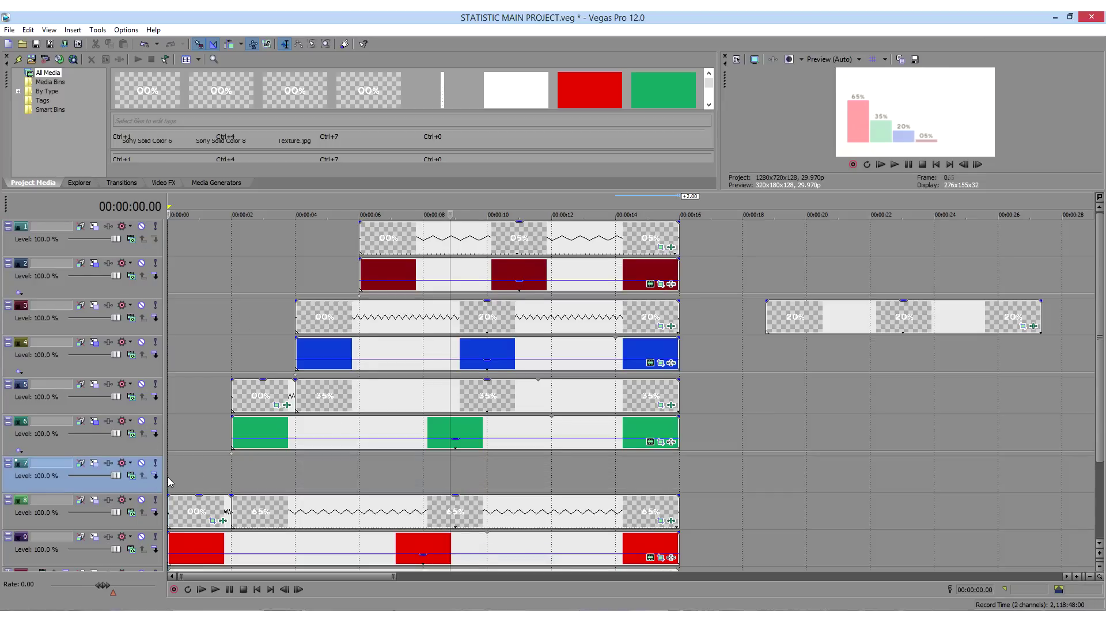
- Add a Titles & Text event at the start of the empty track 7 and enlarge the video preview
key("space")
key("space")
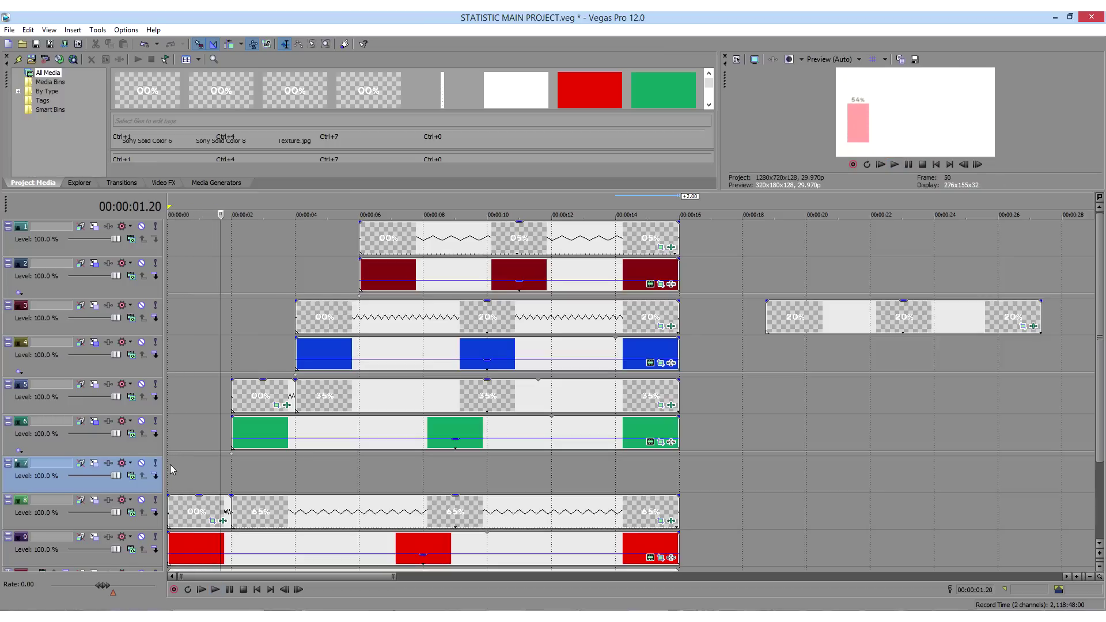
left_click(170, 464)
right_click(171, 464)
left_click(192, 448)
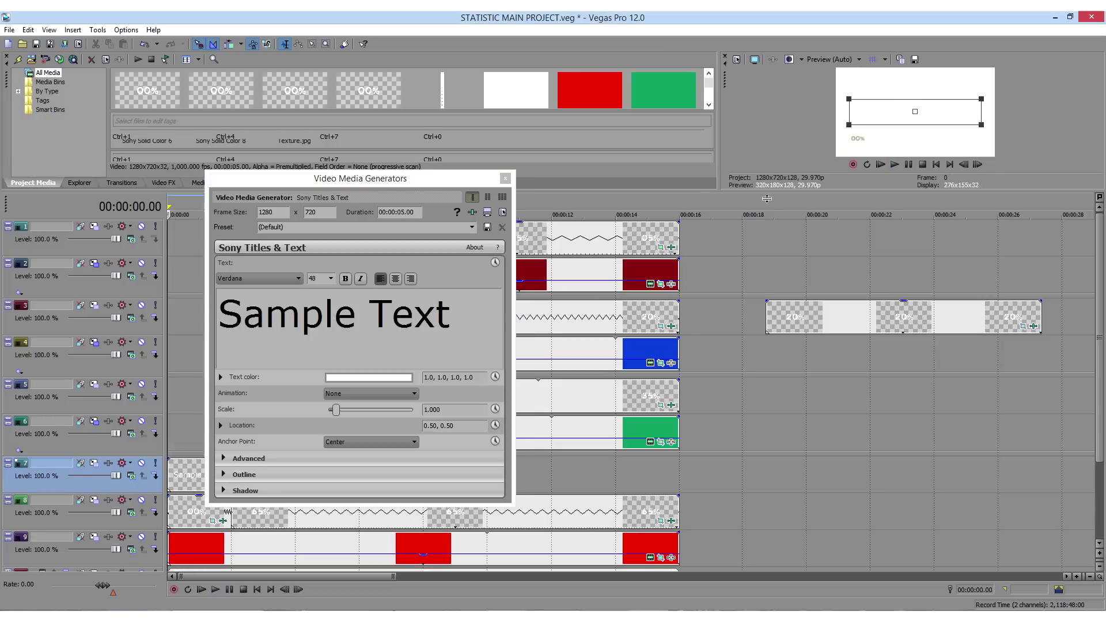
left_click_drag(772, 195, 572, 407)
left_click(404, 329)
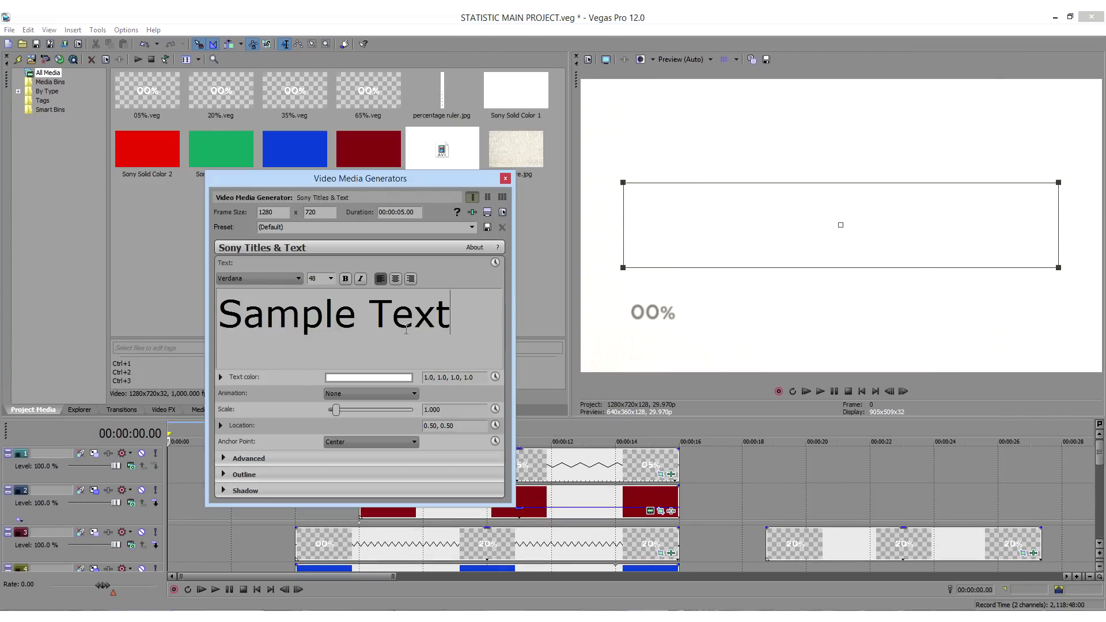
- Change the font of the whole sample text to Transport Medium
triple_click(403, 329)
left_click(240, 279)
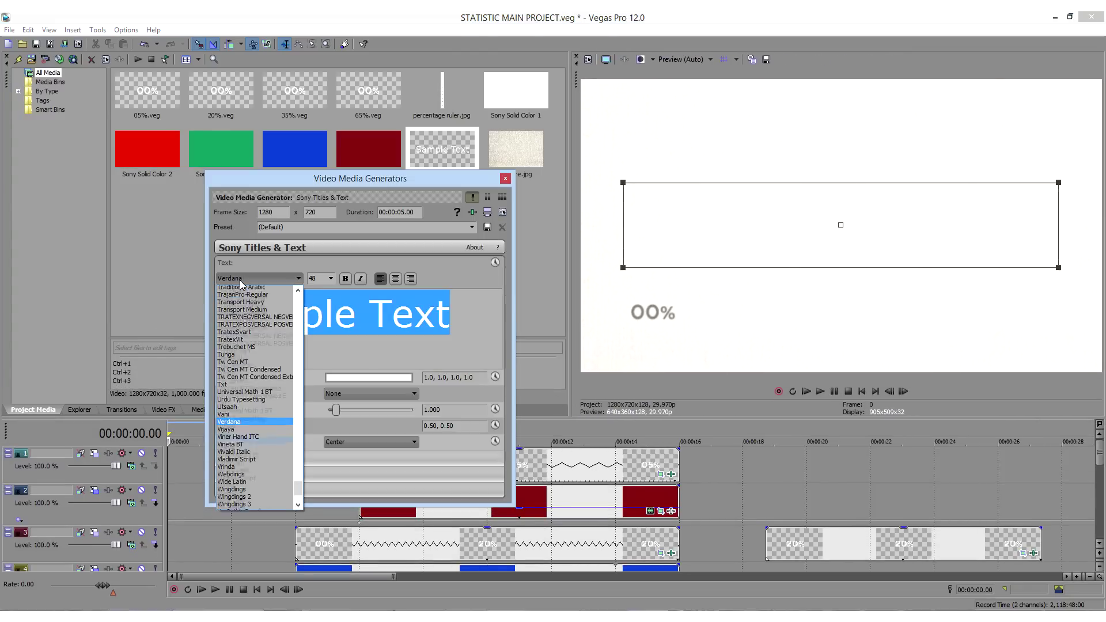
key("t")
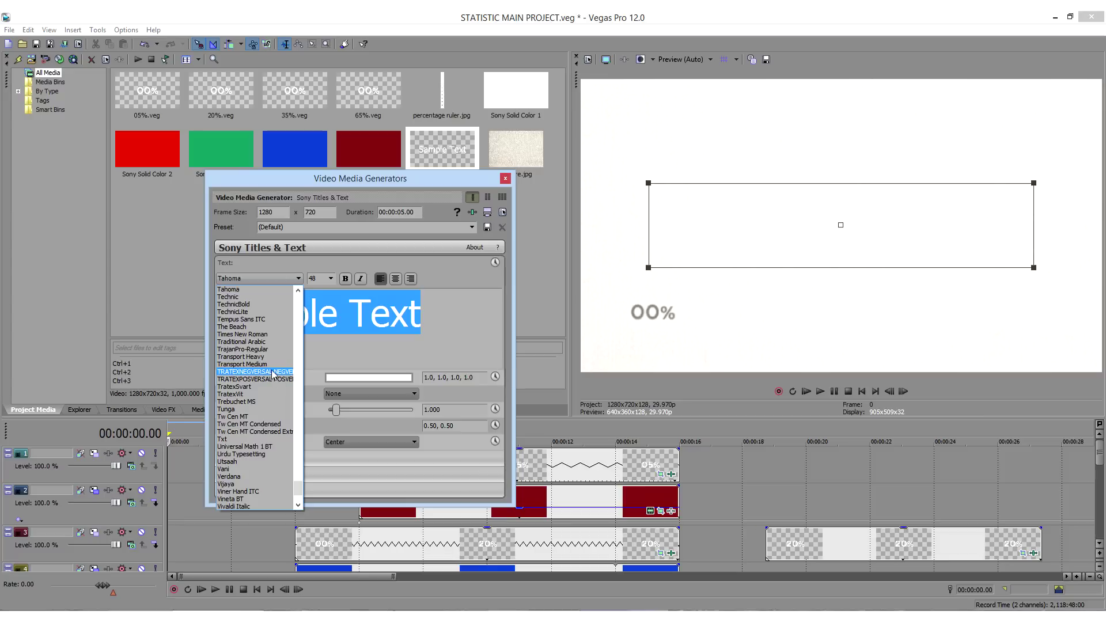
left_click(271, 364)
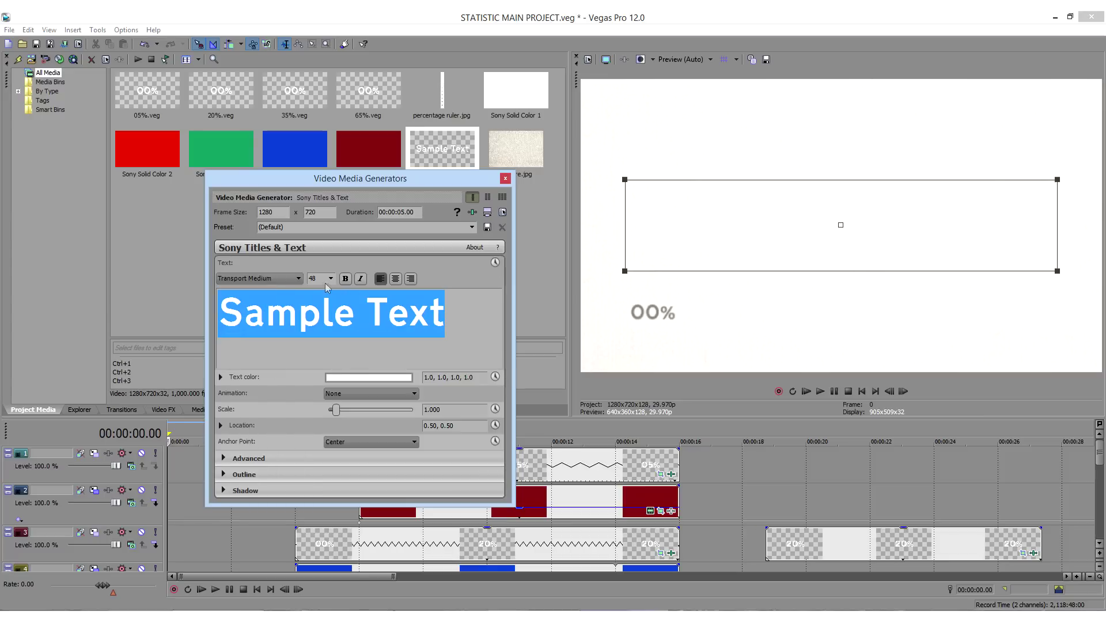
- Set the sample text's color to black, 0.0, 0.0, 0.0, 1.0
left_click(344, 378)
left_click_drag(314, 434, 274, 521)
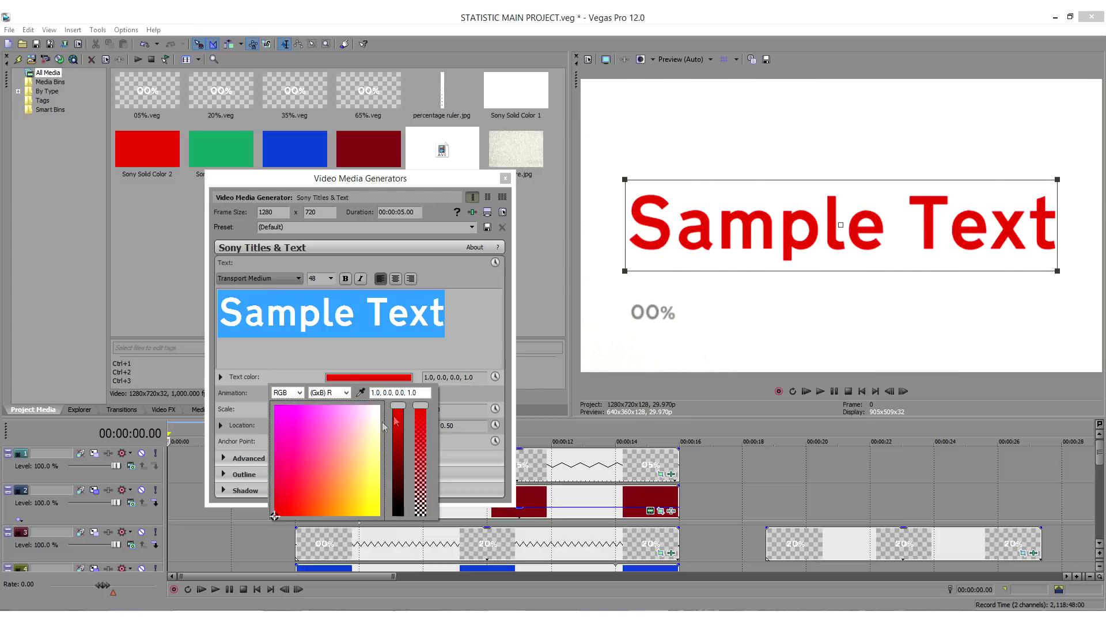
left_click_drag(398, 406, 401, 528)
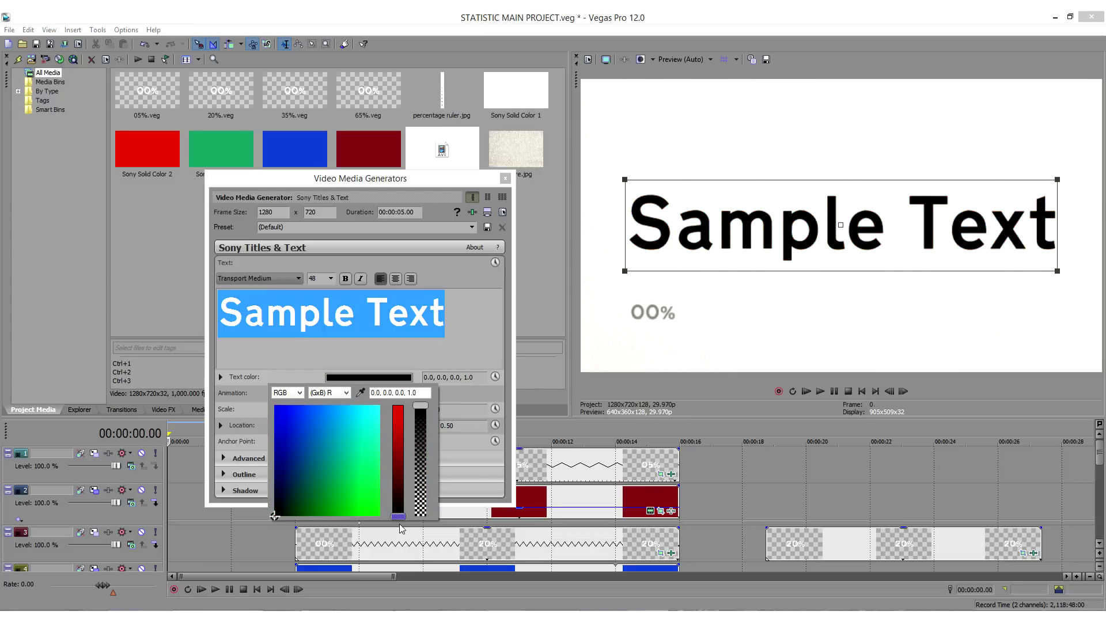
left_click(443, 324)
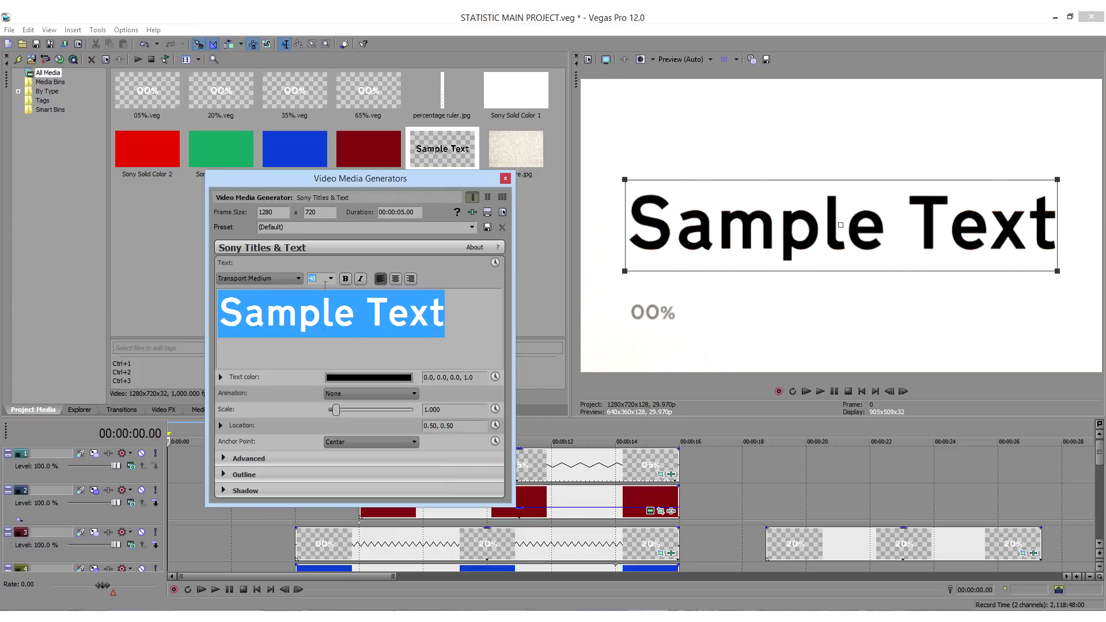
- Reduce the text's font size to 9 and show the frame at 00:00:01.26 with the tall red bar
scroll(324, 286, "up", 13)
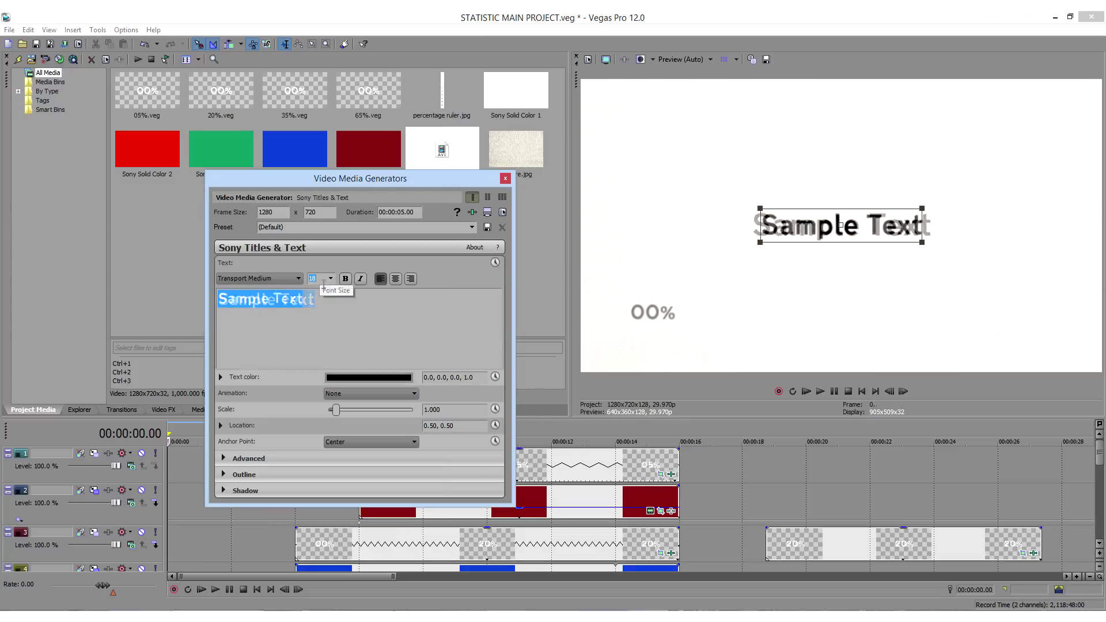
left_click(382, 549)
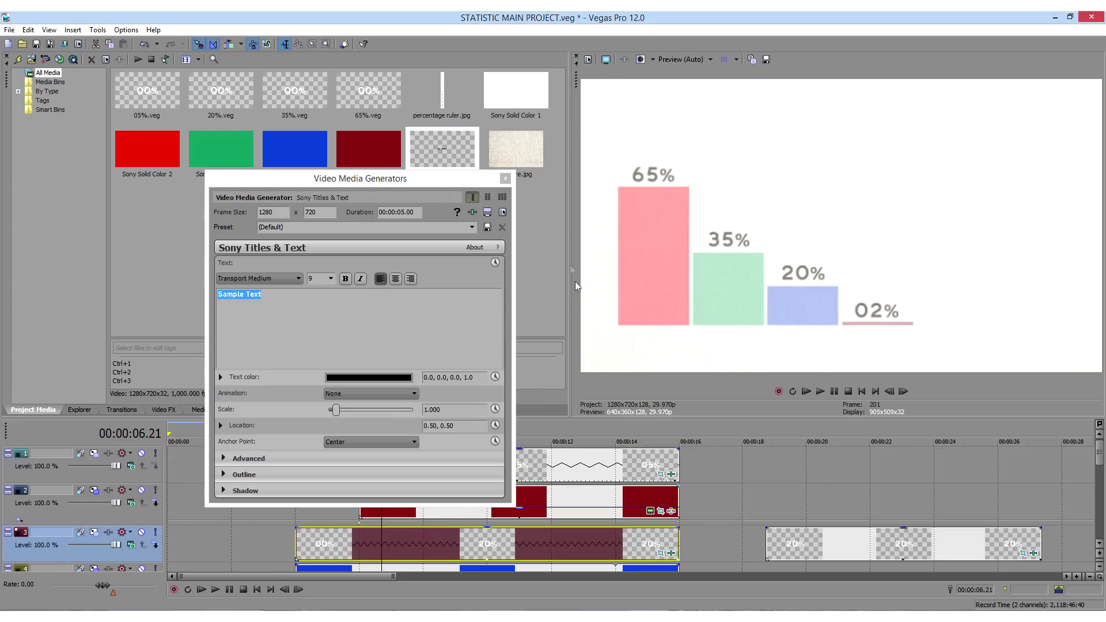
left_click(228, 549)
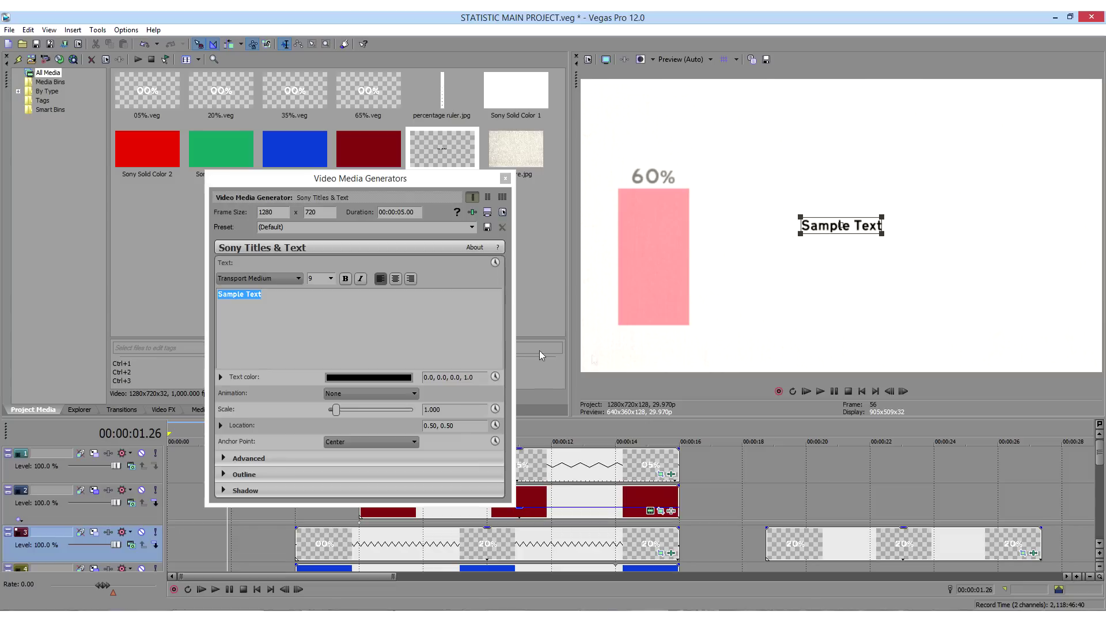
- Replace the sample text with EUROPE and place it centered beneath the red bar, at about location 0.14, 0.10
left_click(351, 312)
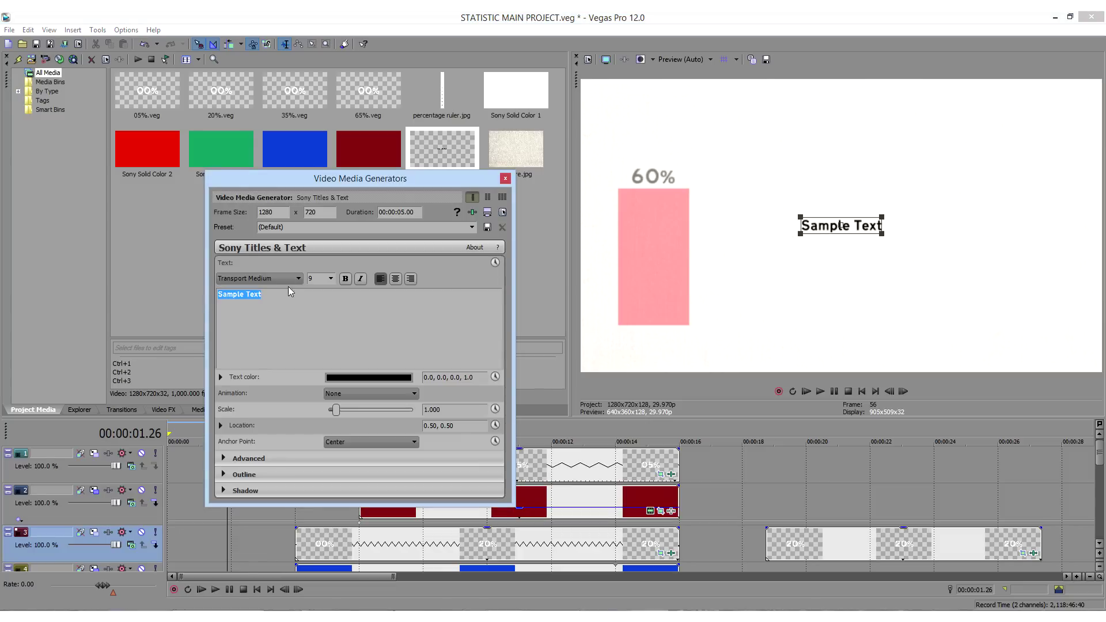
type("EUROPE")
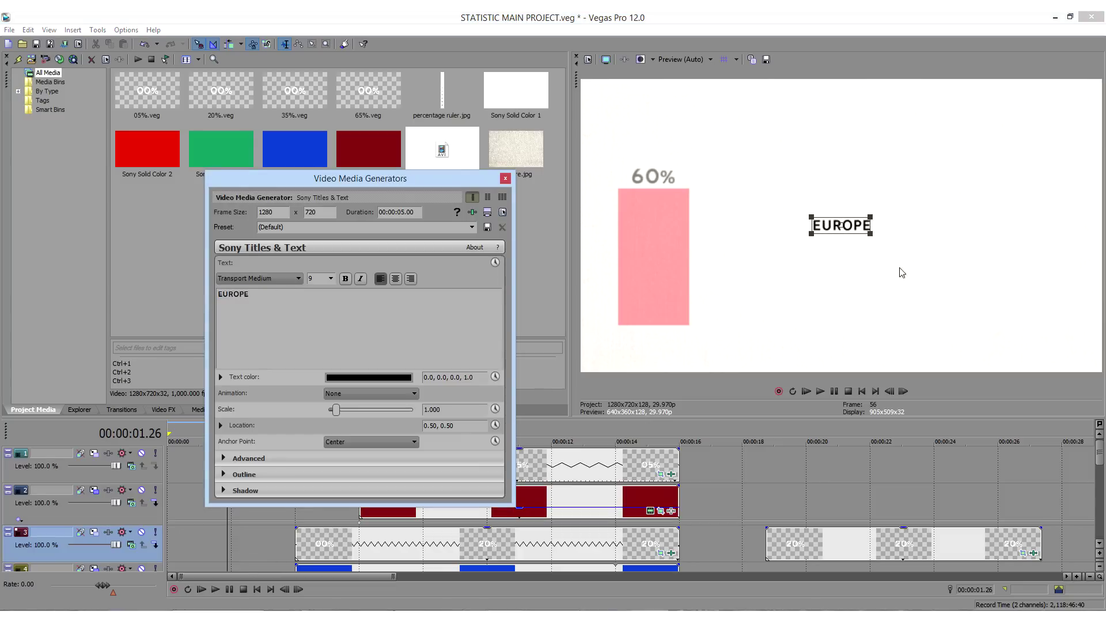
left_click_drag(841, 225, 668, 347)
- Set the EUROPE label's font size to 7 and close the text generator
left_click_drag(308, 315, 176, 317)
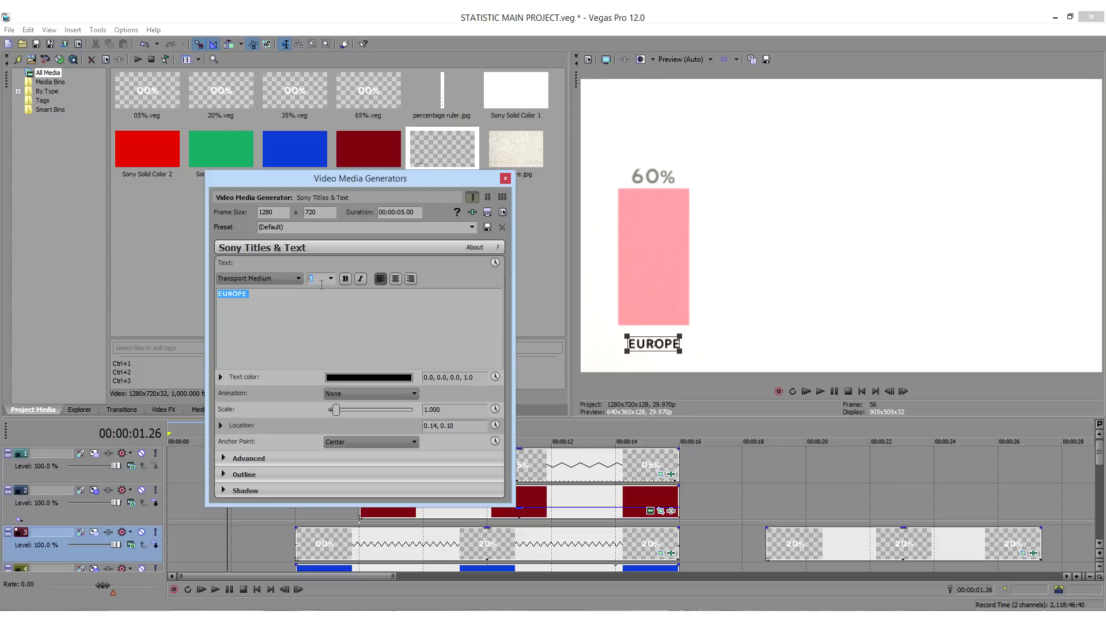
type("7")
left_click(349, 346)
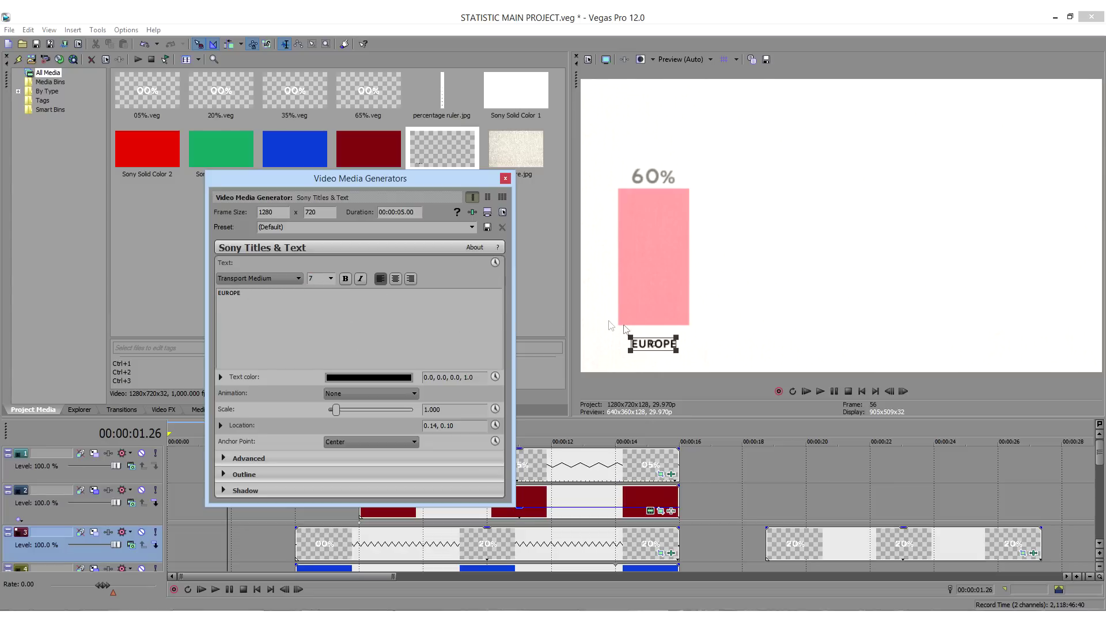
left_click(666, 345)
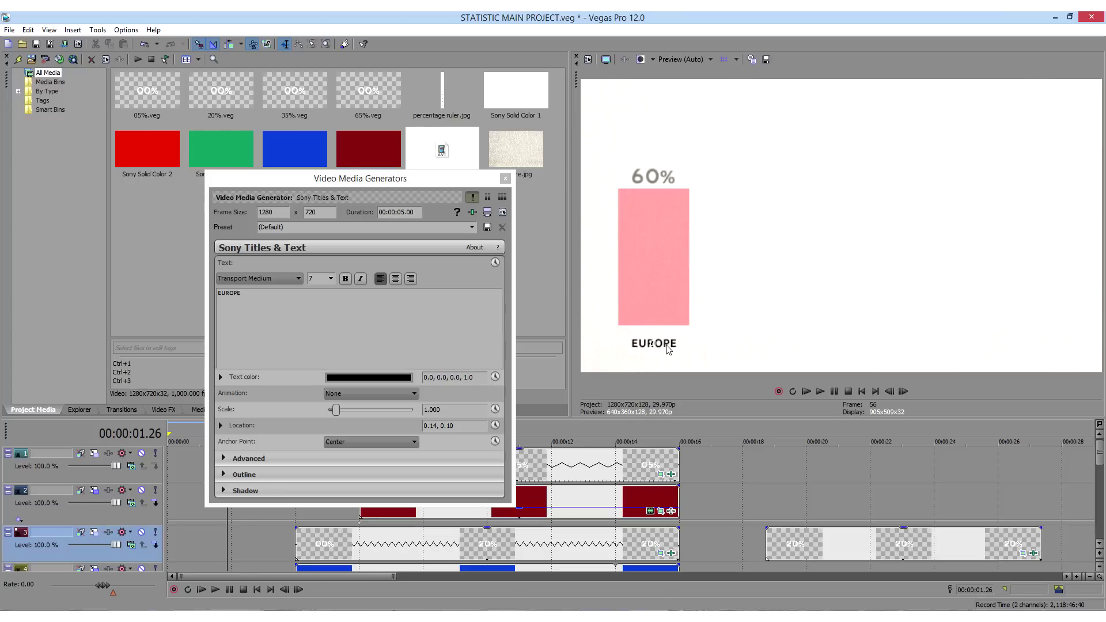
left_click(505, 178)
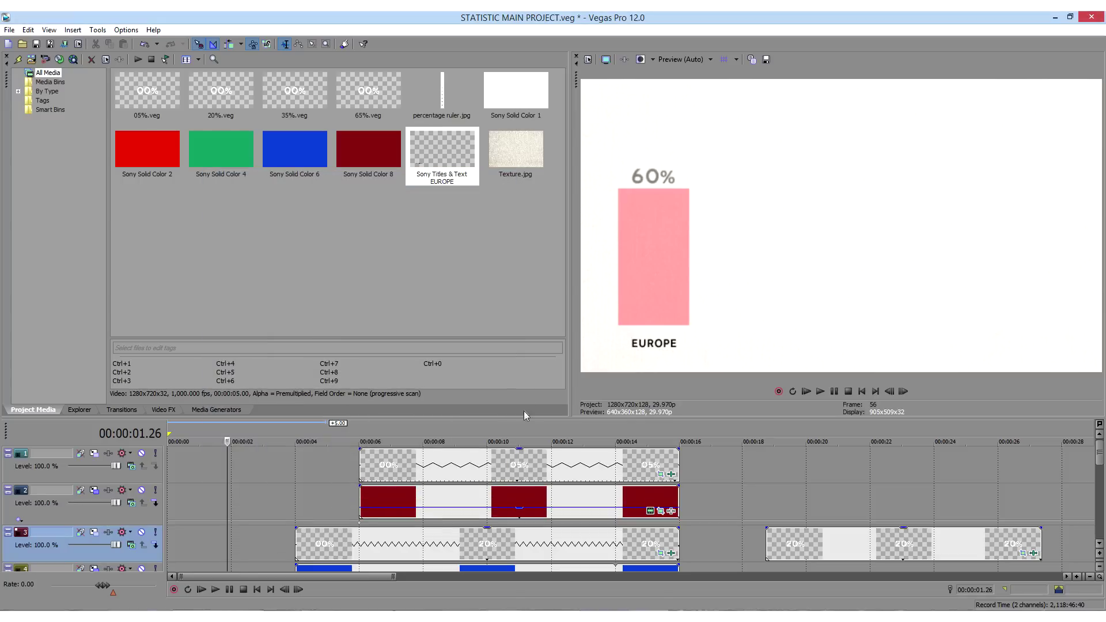
- Enlarge the timeline area and preview the EUROPE label with the growing red bar from the project start
left_click_drag(533, 424, 519, 250)
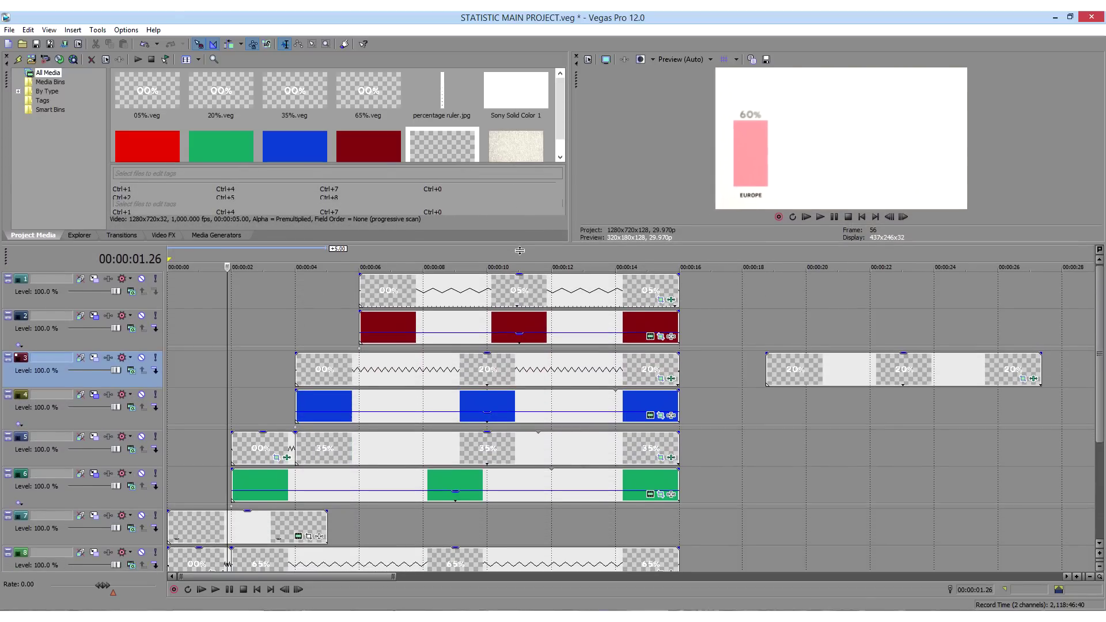
mouse_move(327, 527)
left_mouse_down()
mouse_move(416, 527)
mouse_move(327, 527)
left_mouse_up()
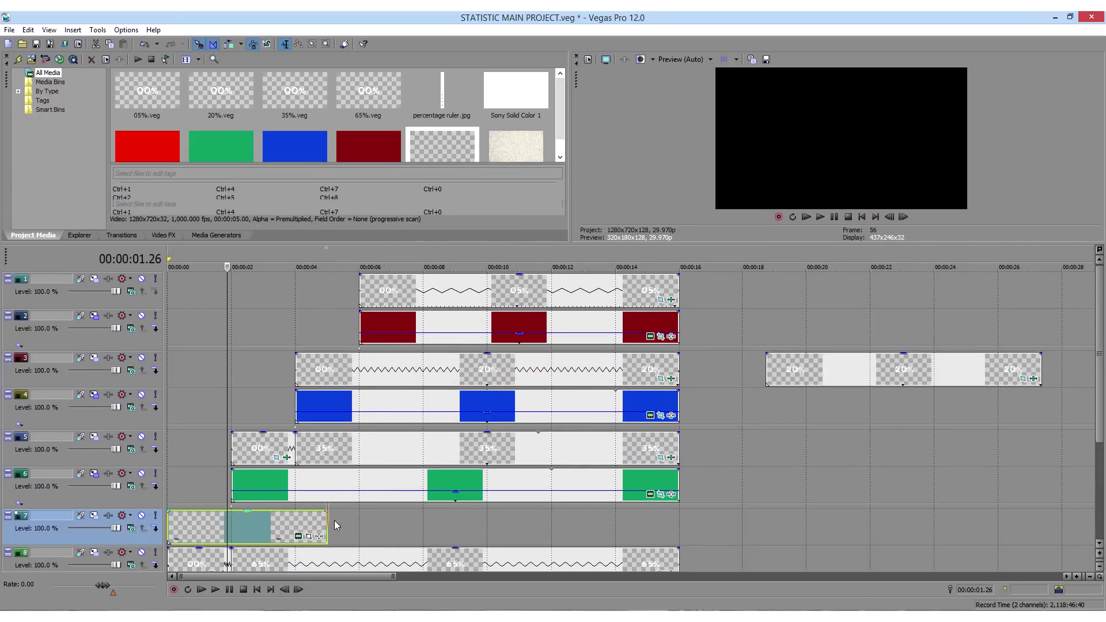
left_click(256, 589)
key("space")
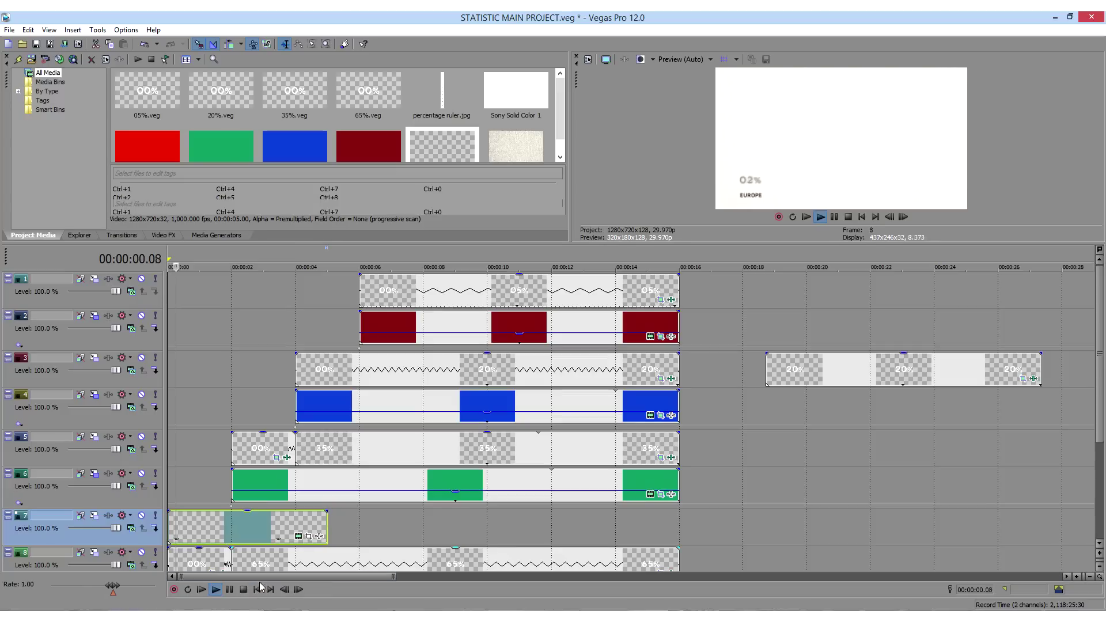
key("Return")
- Add a fade-in of about half a second to the EUROPE label event and preview it from the start
left_click_drag(175, 518, 184, 518)
left_click(257, 589)
key("space")
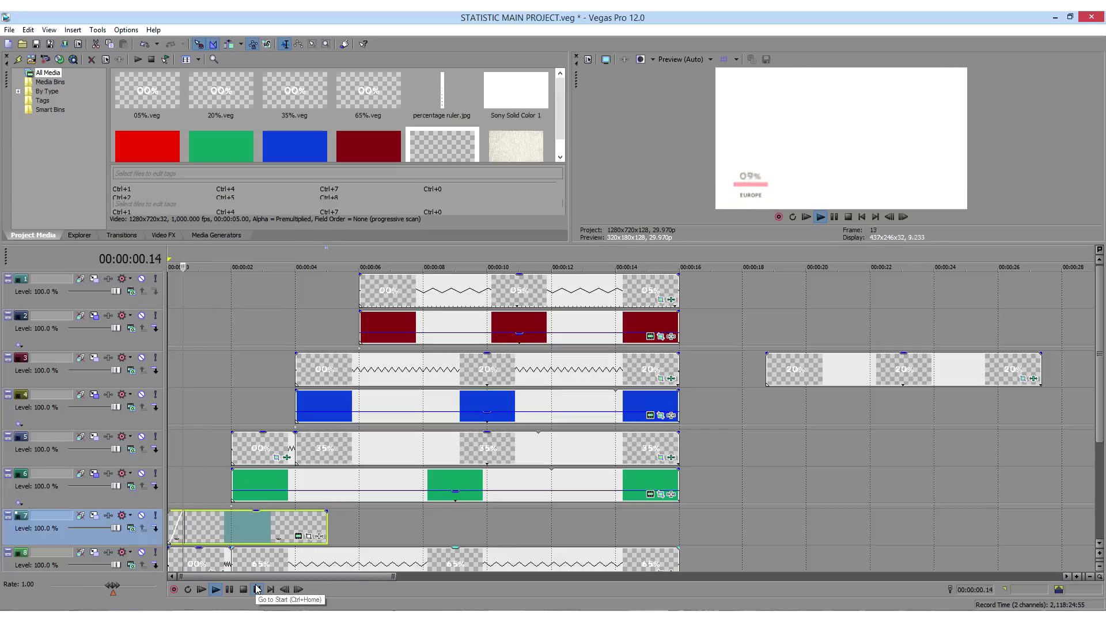
key("Return")
- Lower the EUROPE label event's opacity to 62%, preview it, and extend the event to the end of the bars
left_click_drag(217, 512, 216, 528)
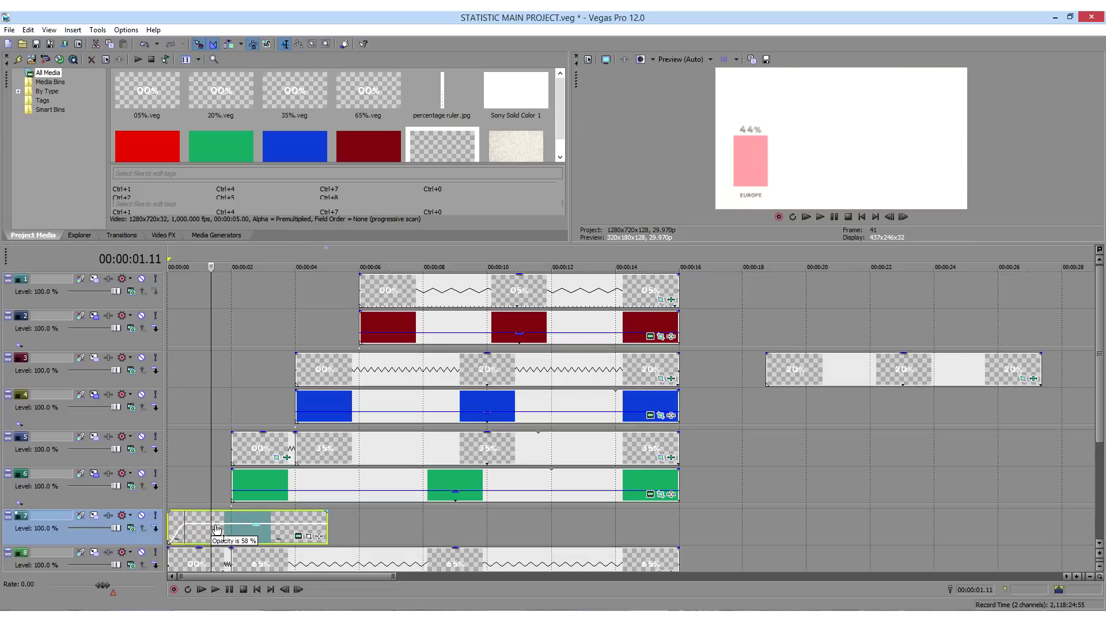
left_click_drag(216, 528, 216, 528)
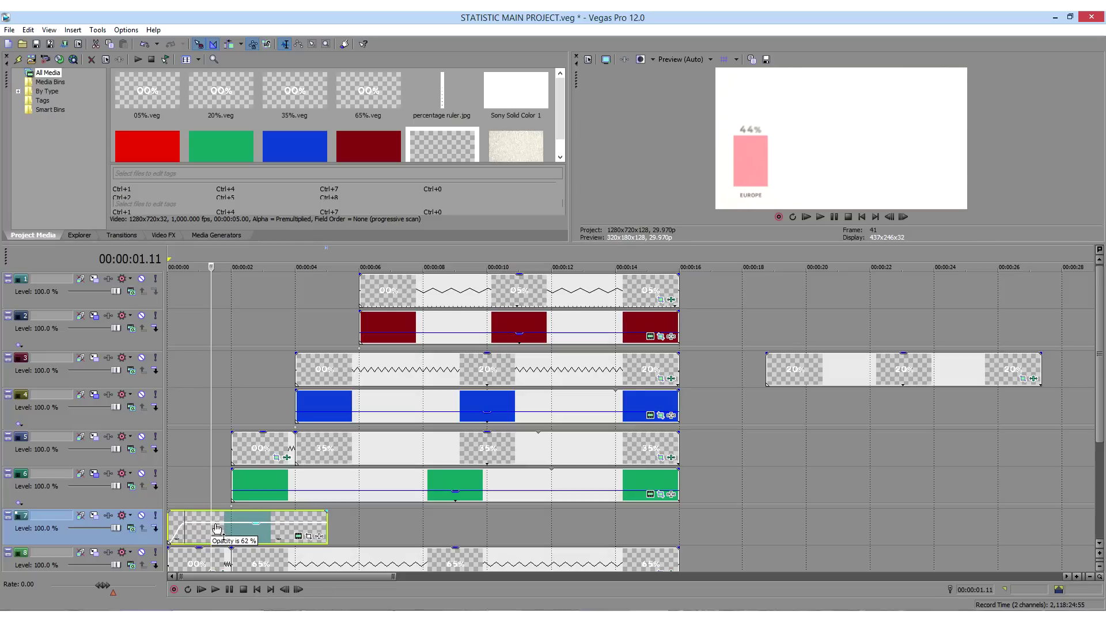
left_click(257, 589)
key("space")
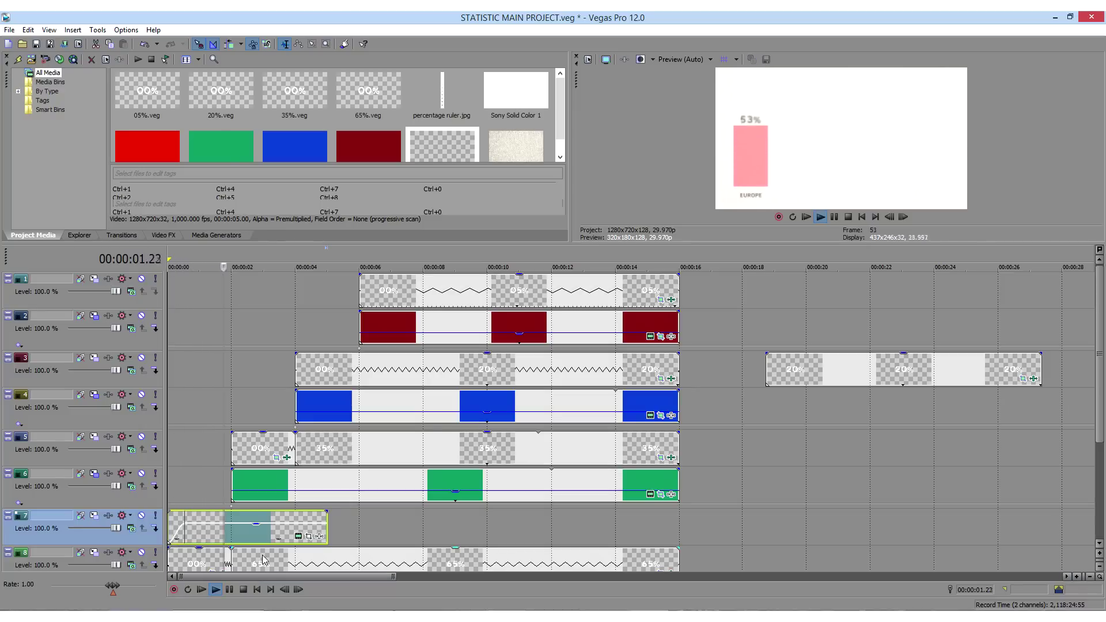
key("Return")
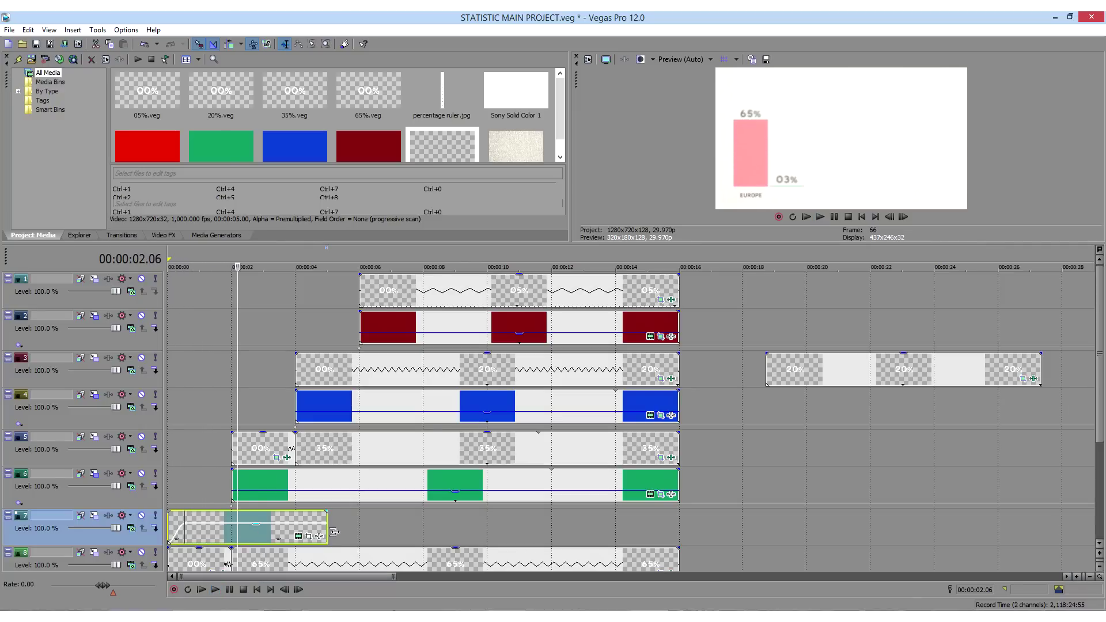
left_click_drag(334, 530, 678, 530)
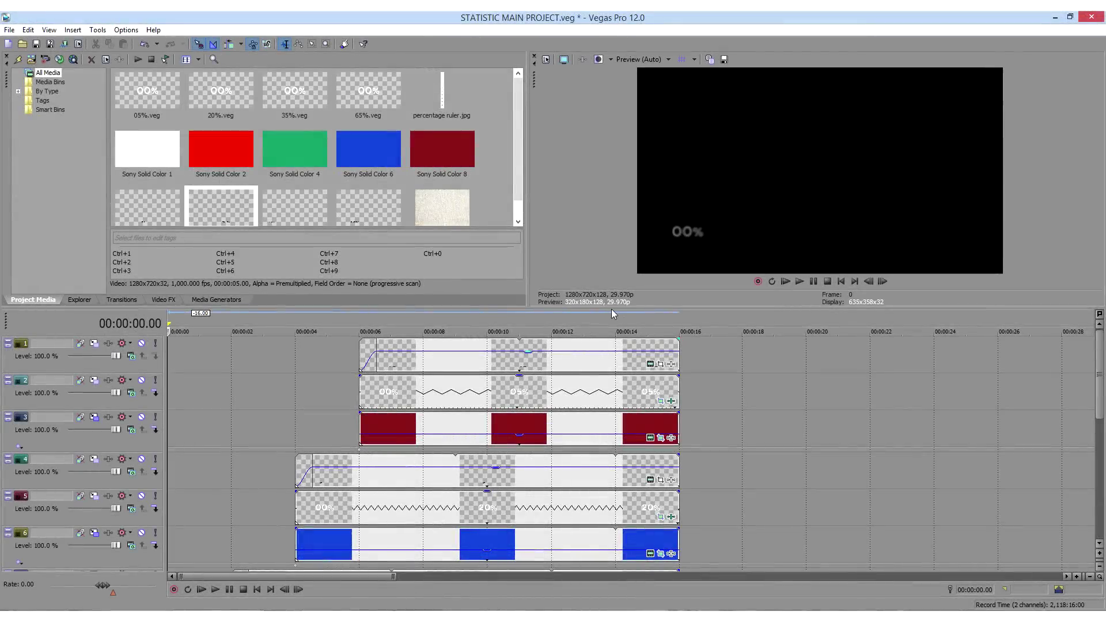
- Save the labelled bars as a separate project file named BARS ANIMATION
left_click(9, 29)
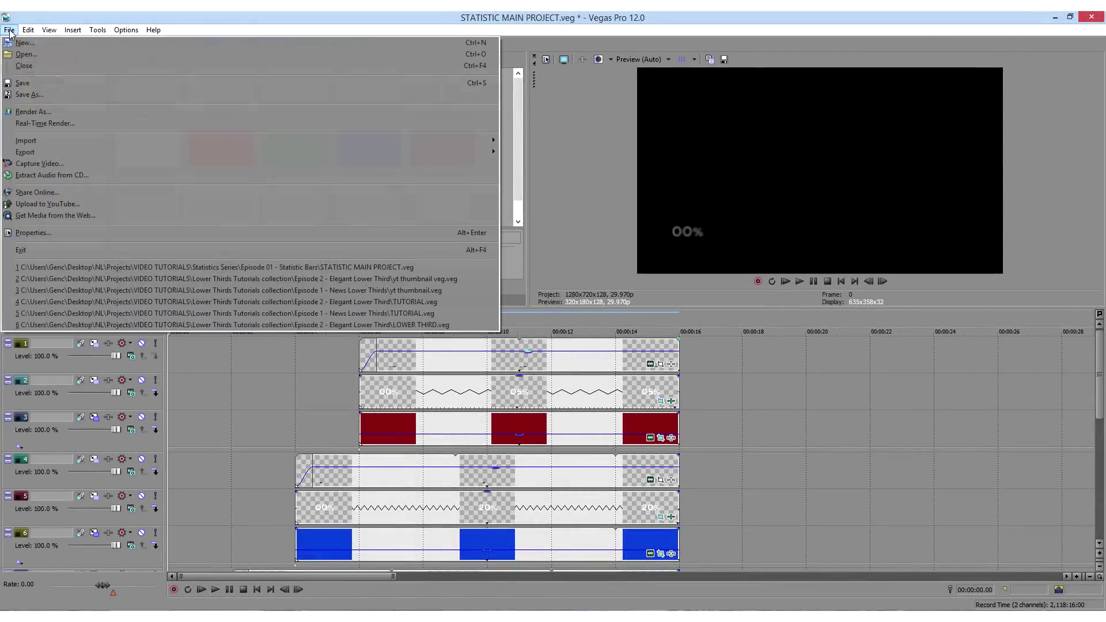
left_click(36, 92)
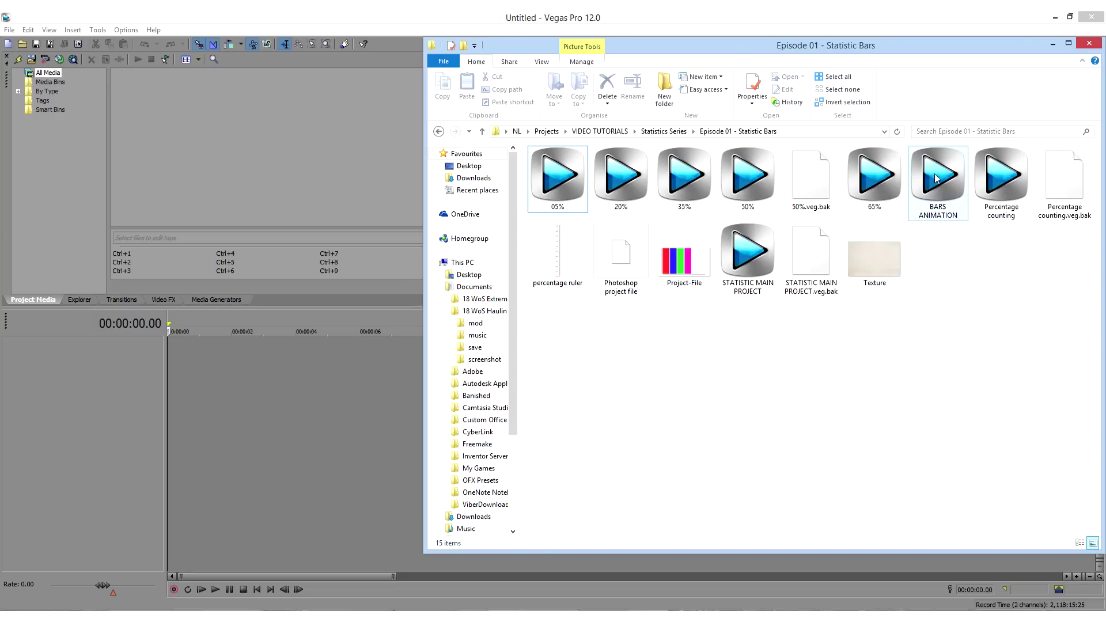
- Import the BARS ANIMATION project from the Episode 01 folder into the new empty project, starting at 00:00:00
left_click_drag(937, 179, 306, 378)
left_click_drag(183, 371, 172, 371)
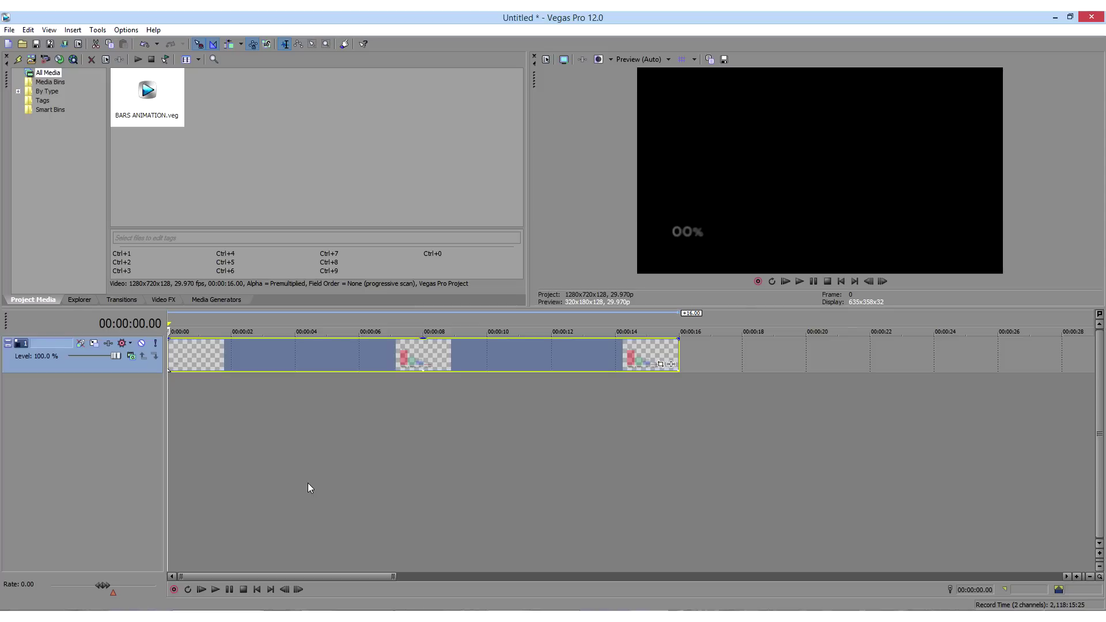
- Add the Texture image from the Episode 01 folder on a new track below the bars, starting at 00:00:00 and extended to the bars' end
left_click(526, 606)
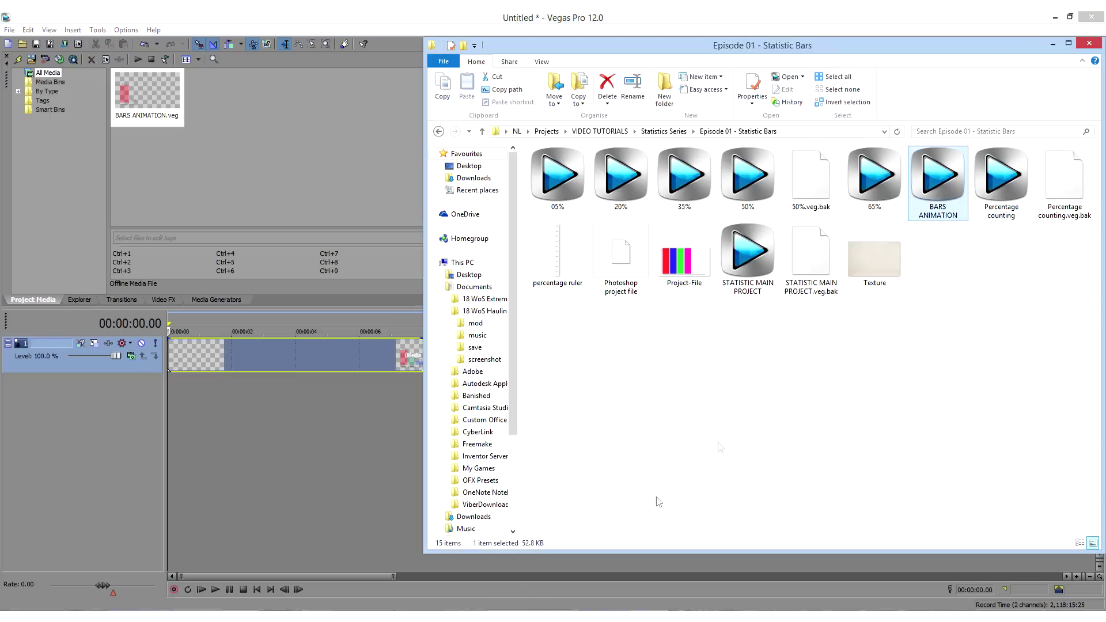
left_click(869, 268)
left_click_drag(869, 268, 167, 407)
left_click(205, 396)
left_click_drag(333, 395, 679, 396)
- Match the Texture event's pan/crop frame to the output aspect ratio so the image fills the 1280x720 picture
left_click(660, 401)
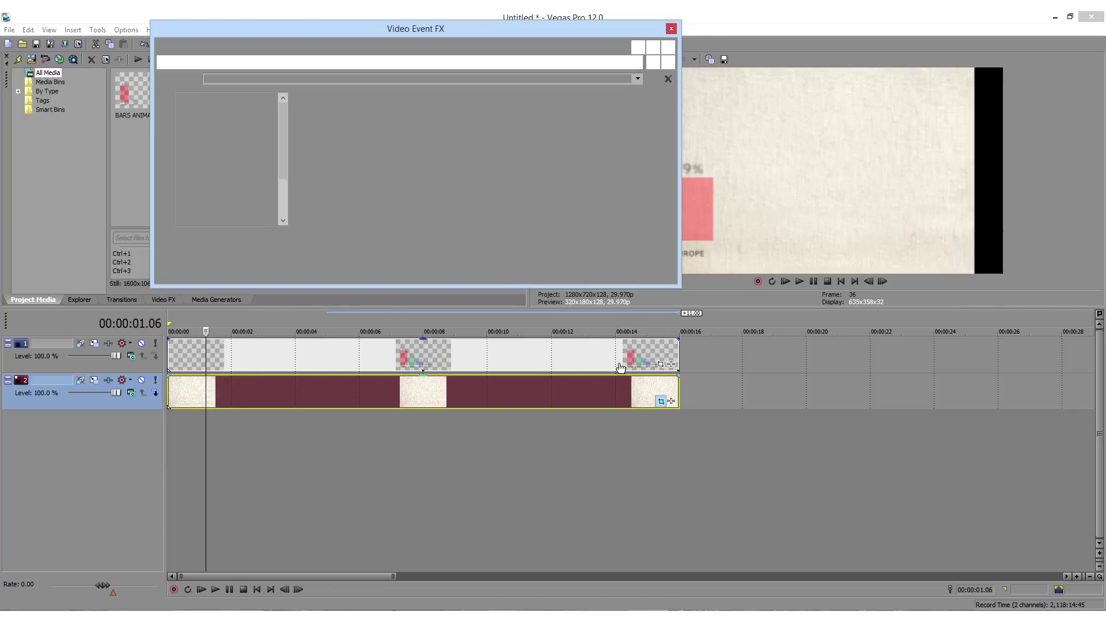
right_click(426, 140)
left_click(482, 198)
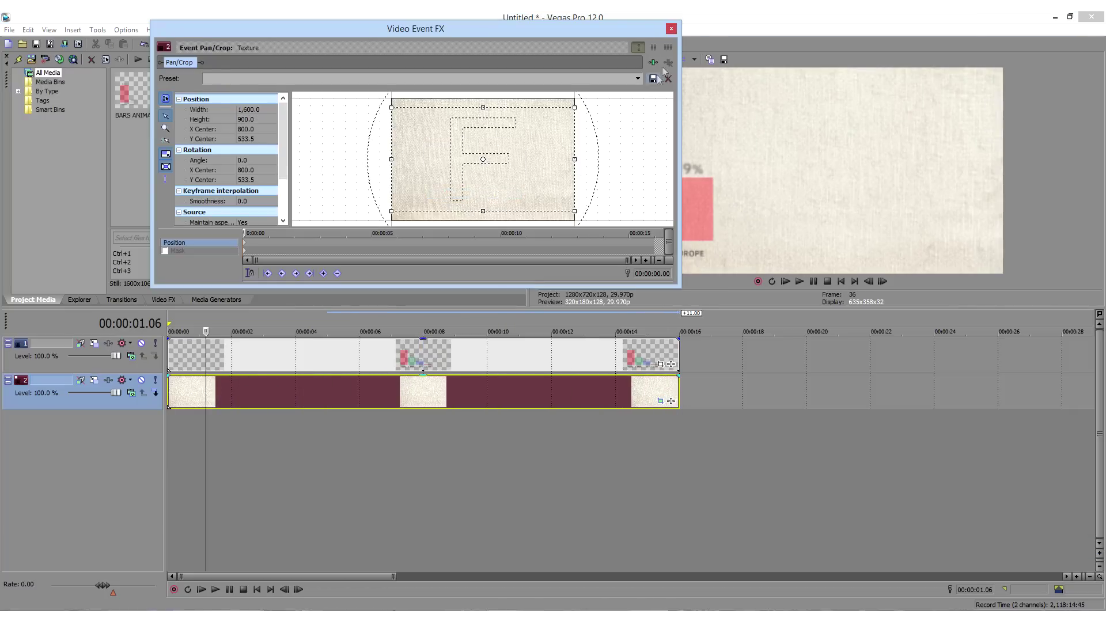
left_click(671, 28)
- Add a white Solid Color event on a new track below the texture and extend it to the bars' end
left_click(216, 299)
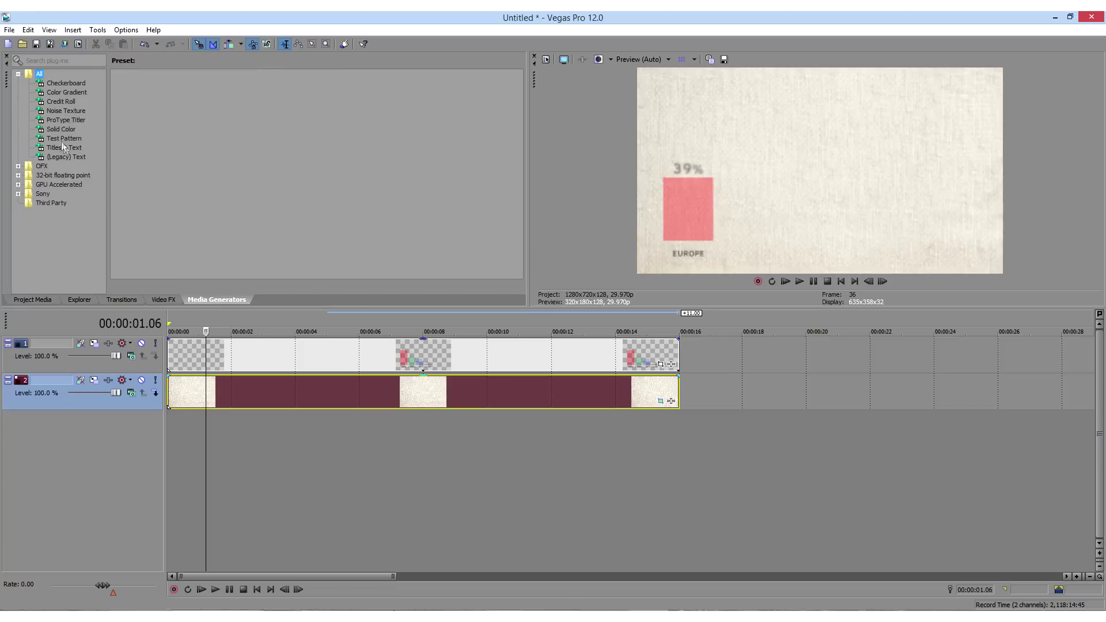
left_click_drag(144, 93, 167, 445)
left_click(505, 179)
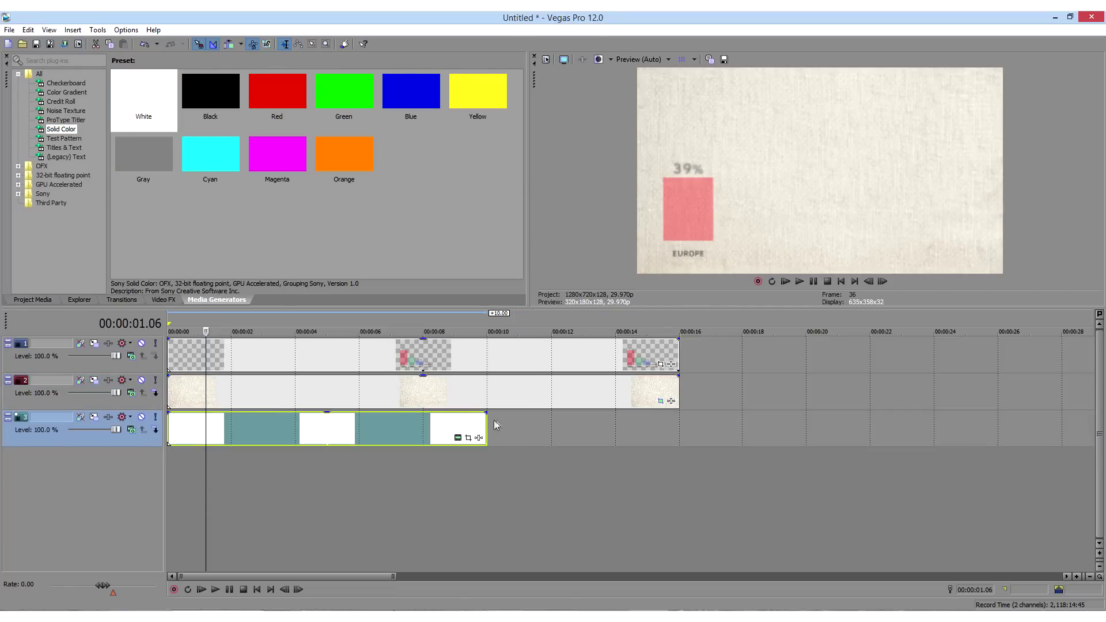
left_click_drag(660, 432, 679, 432)
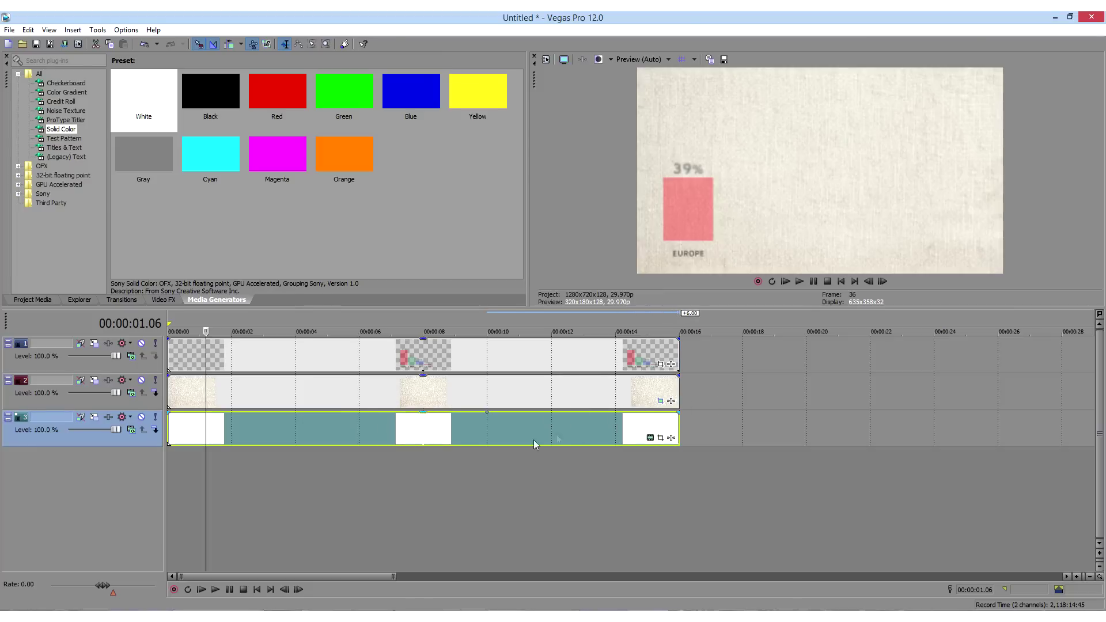
- Lower the Texture event's opacity so the white beneath lightens it, and change the preview quality
left_click_drag(471, 381, 483, 403)
left_click(667, 59)
mouse_move(639, 104)
left_click(693, 118)
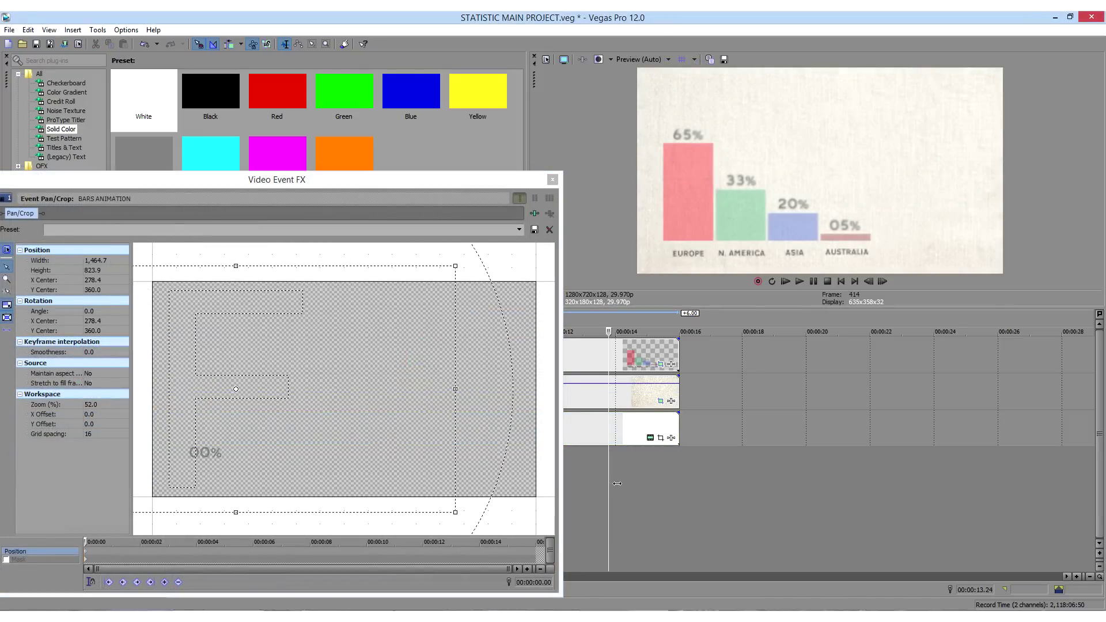
- Restore the BARS ANIMATION event's default pan/crop frame and set both Maintain aspect ratio and Stretch to fill frame to Yes
left_click_drag(389, 490, 400, 459)
right_click(381, 398)
left_click(385, 421)
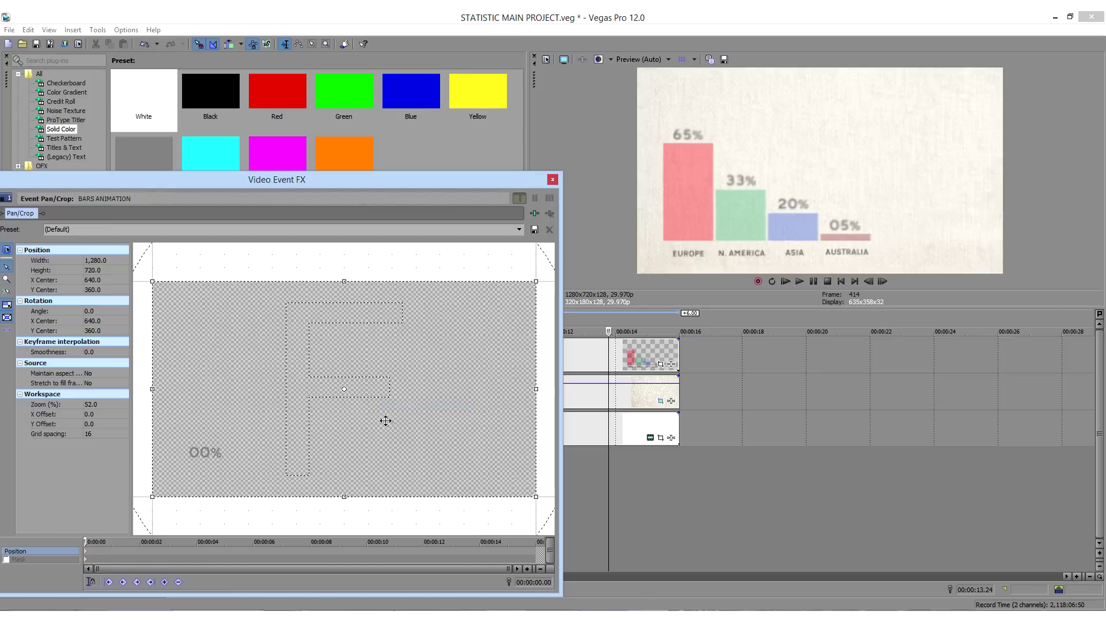
left_click(108, 376)
left_click(90, 385)
left_click(95, 384)
left_click(99, 393)
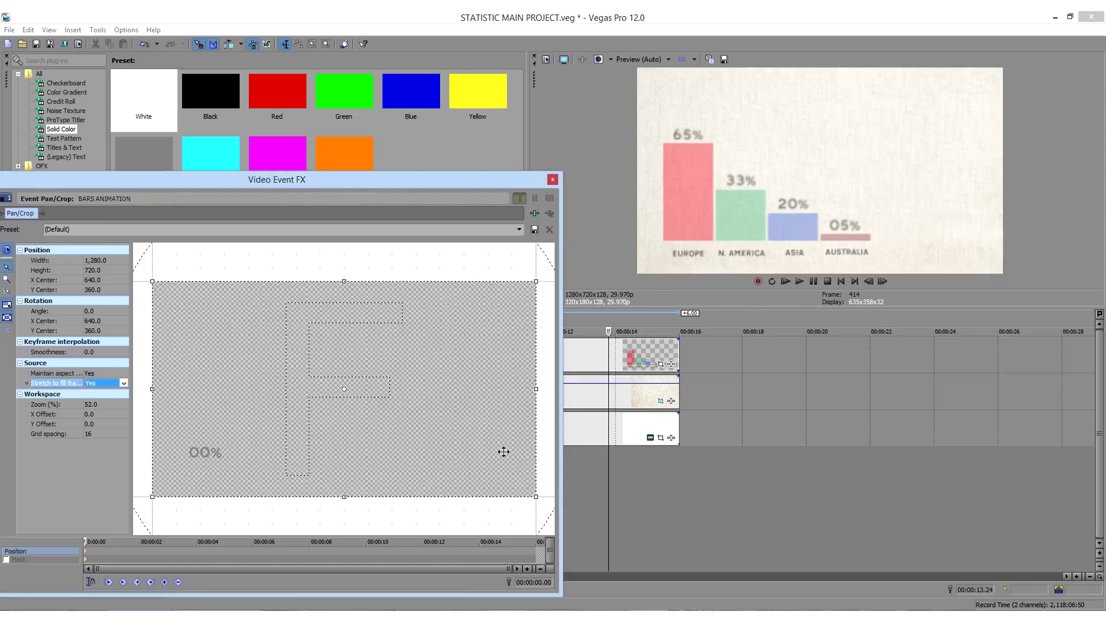
- Enlarge the BARS ANIMATION crop frame to about 1,382 x 778 and shift it left so the bars sit nearer the picture's centre
left_click_drag(420, 504, 421, 513)
left_click_drag(456, 469, 408, 477)
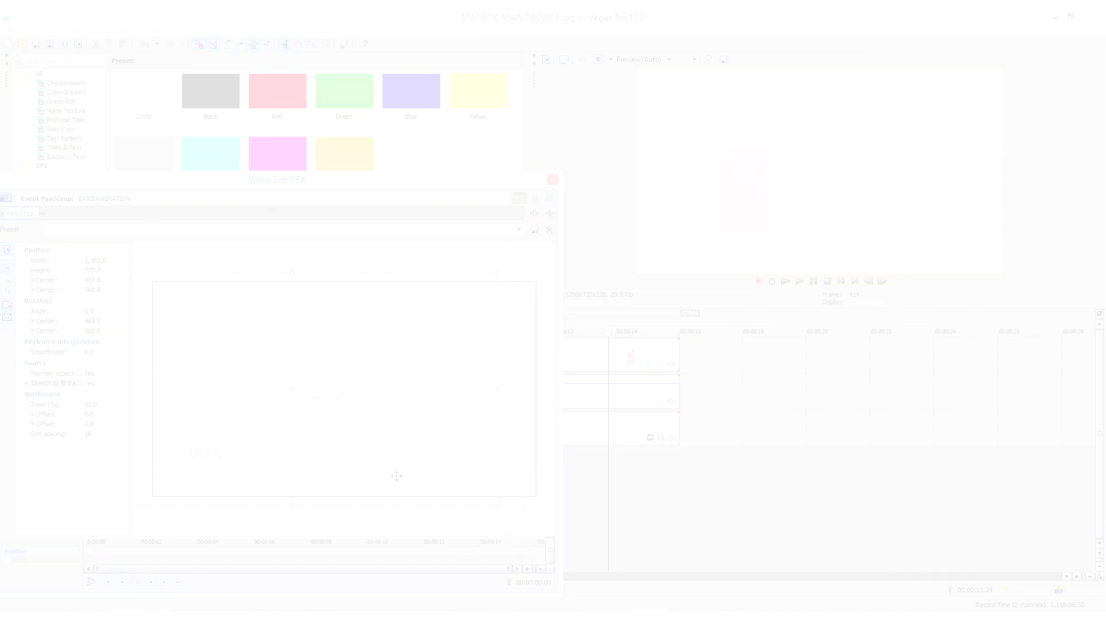